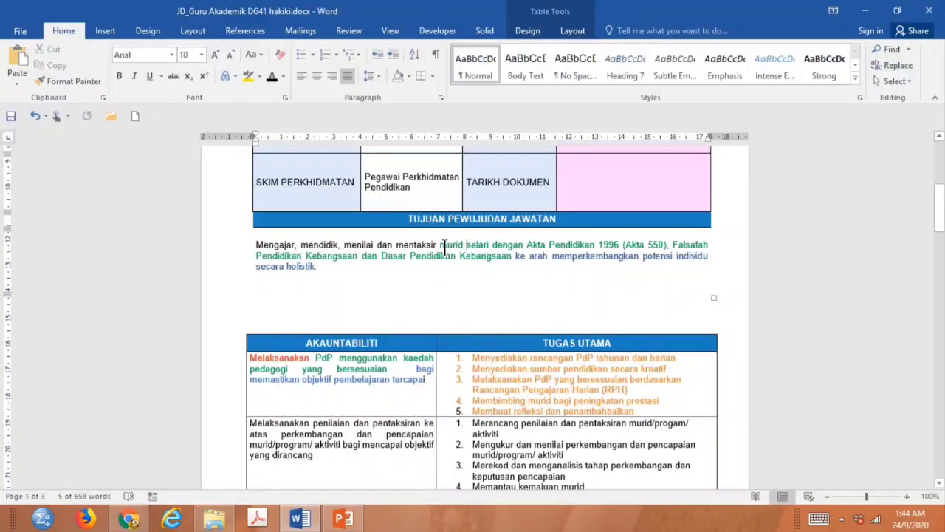
Step: Turn the green "murid selari dengan ... Dasar Pendidikan Kebangsaan" phrase black and copy it into the Objek field of the HRMIS form in Chrome
left_click_drag(440, 246, 516, 256)
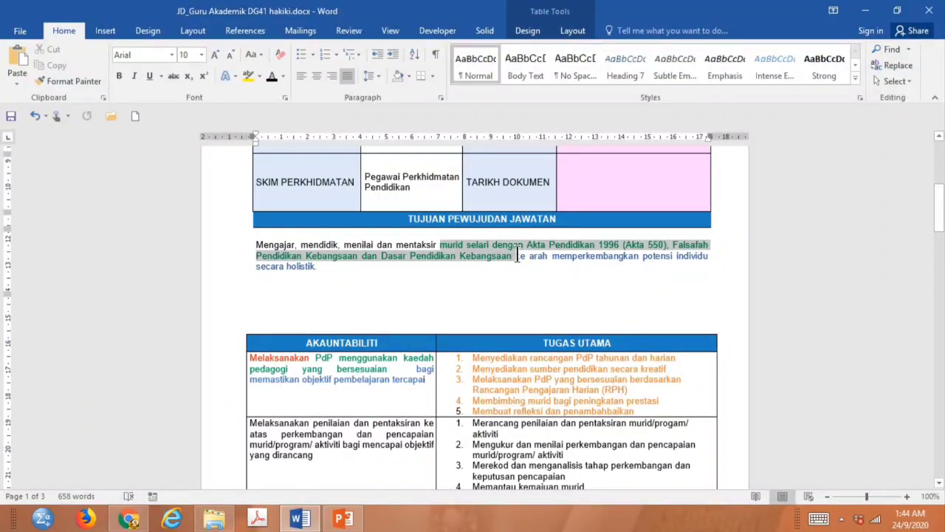
left_click_drag(517, 257, 517, 256)
key("ctrl+c")
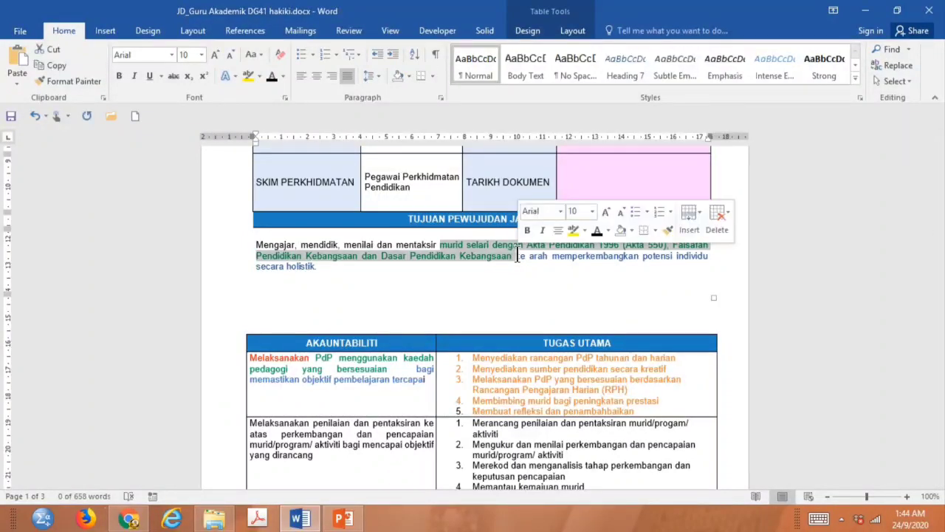
left_click(271, 79)
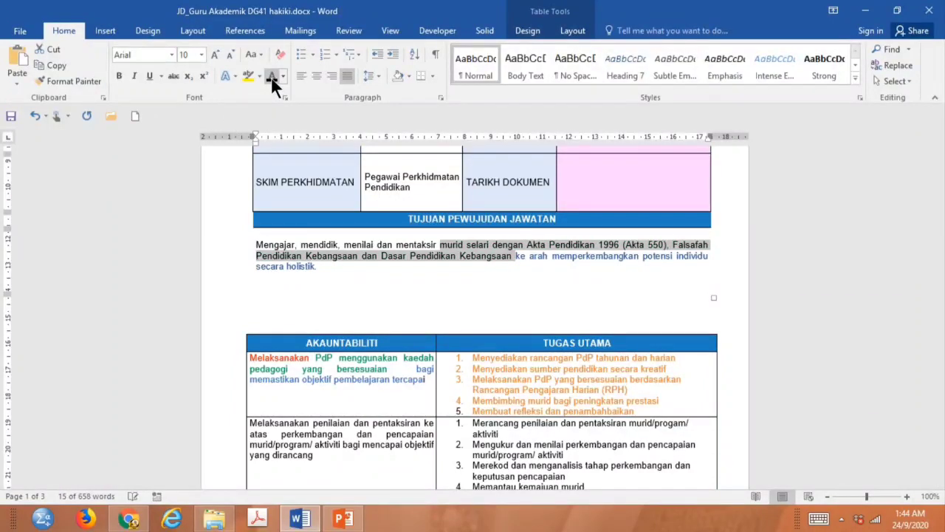
left_click(129, 521)
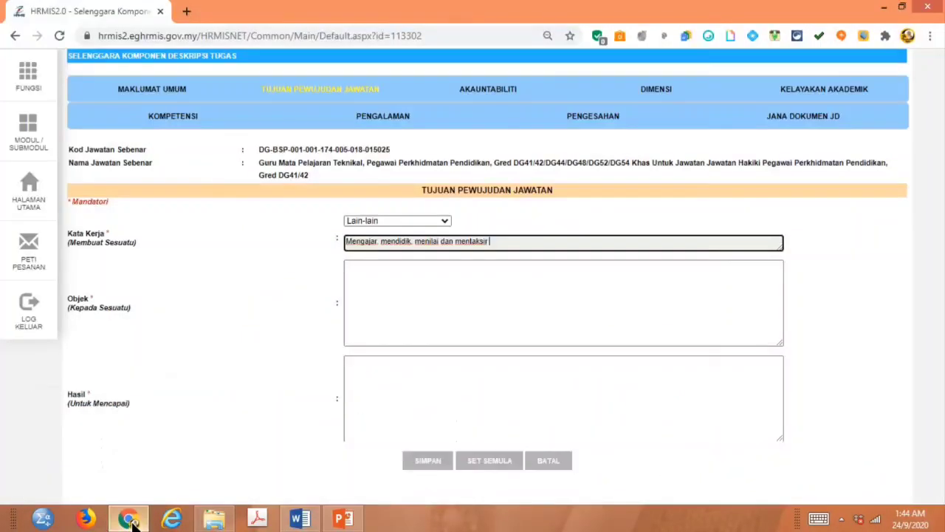
left_click(391, 277)
key("ctrl+v")
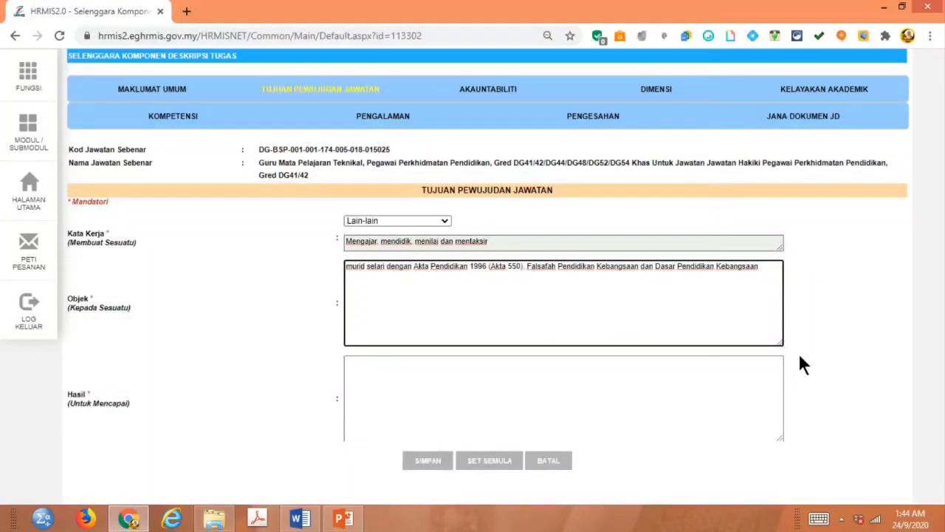
Step: Copy "ke arah memperkembangkan potensi individu secara holistik." from the Word document into the form's Hasil field, turning the source text black
left_click(411, 373)
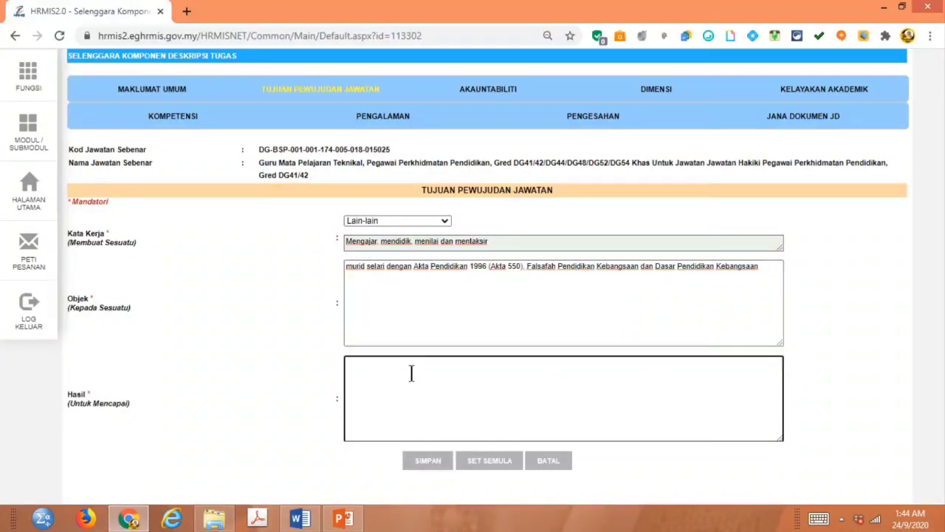
left_click(303, 520)
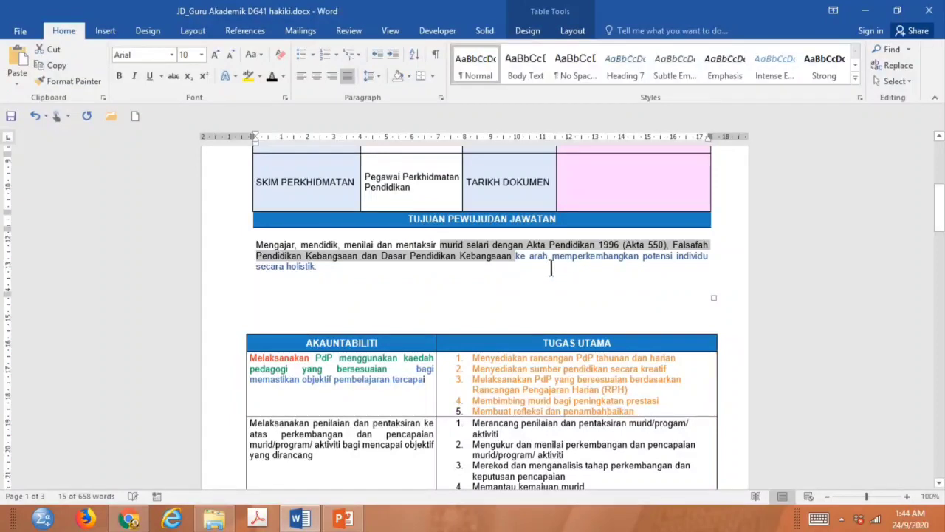
left_click_drag(512, 260, 338, 269)
key("ctrl+c")
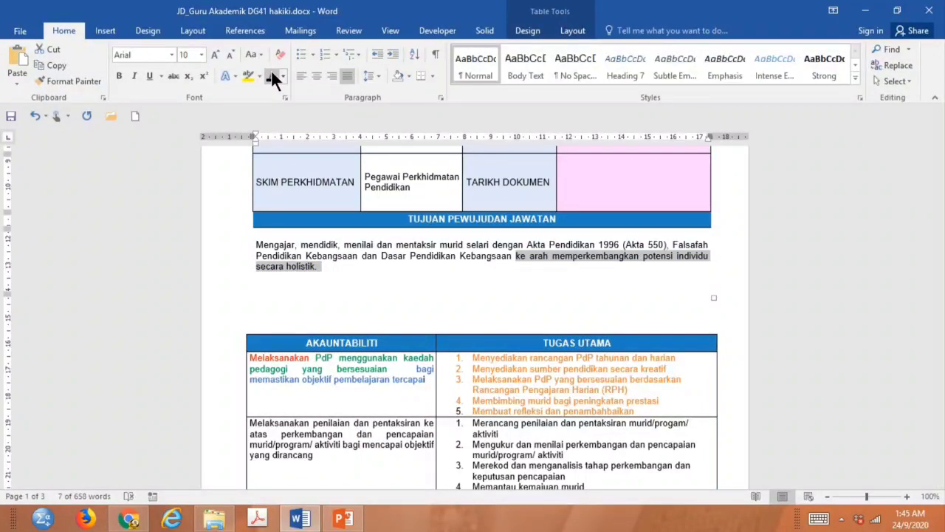
left_click(130, 520)
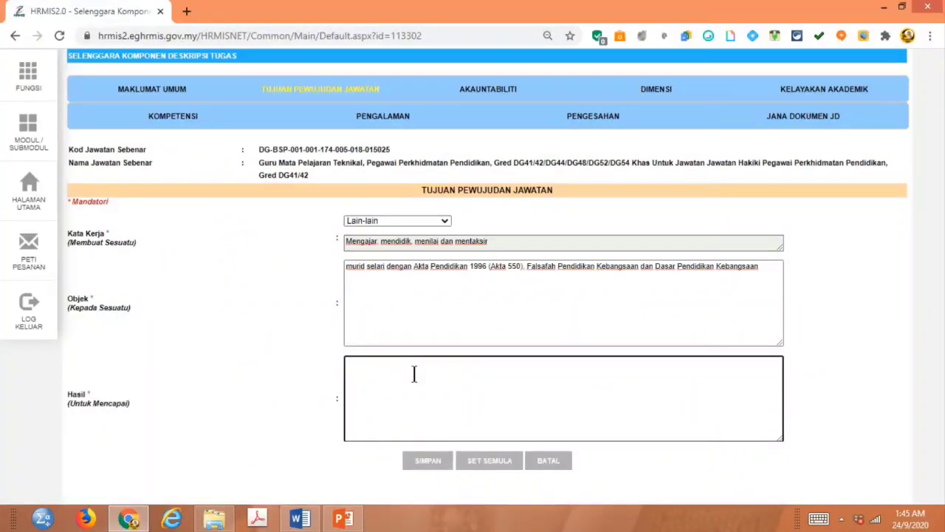
key("ctrl+v")
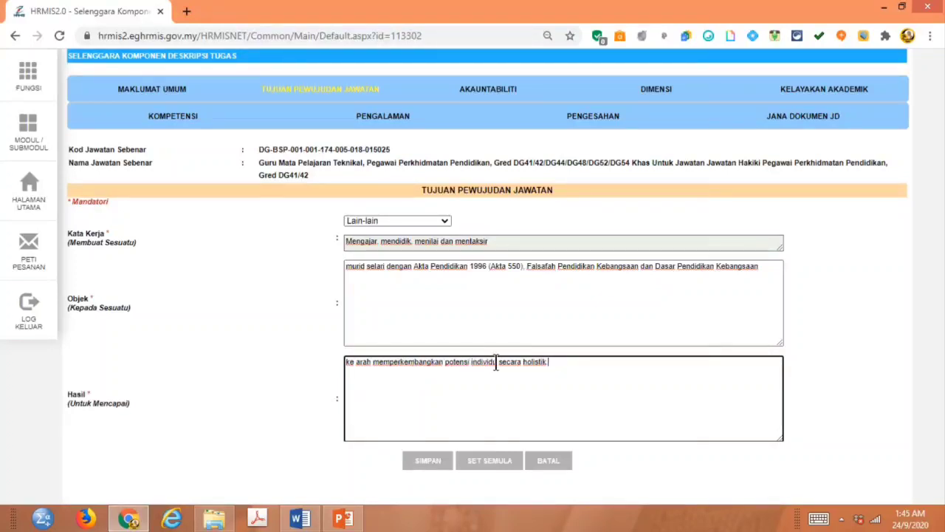
Step: Save the Tujuan Pewujudan Jawatan record and acknowledge the confirmations
left_click(430, 463)
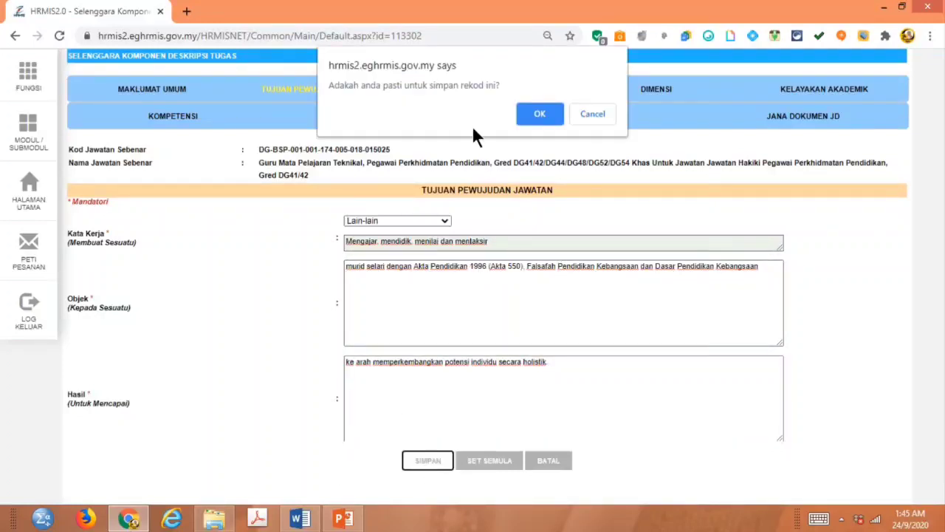
left_click(540, 113)
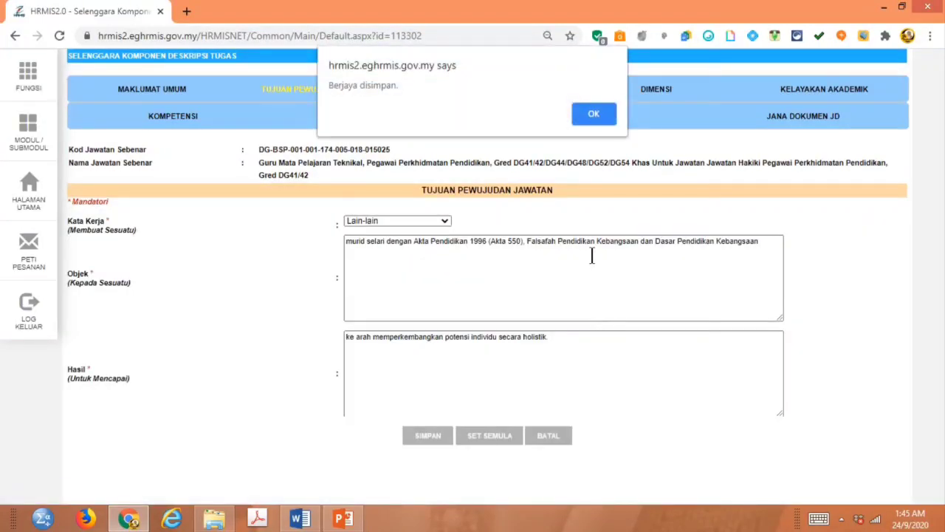
left_click(594, 115)
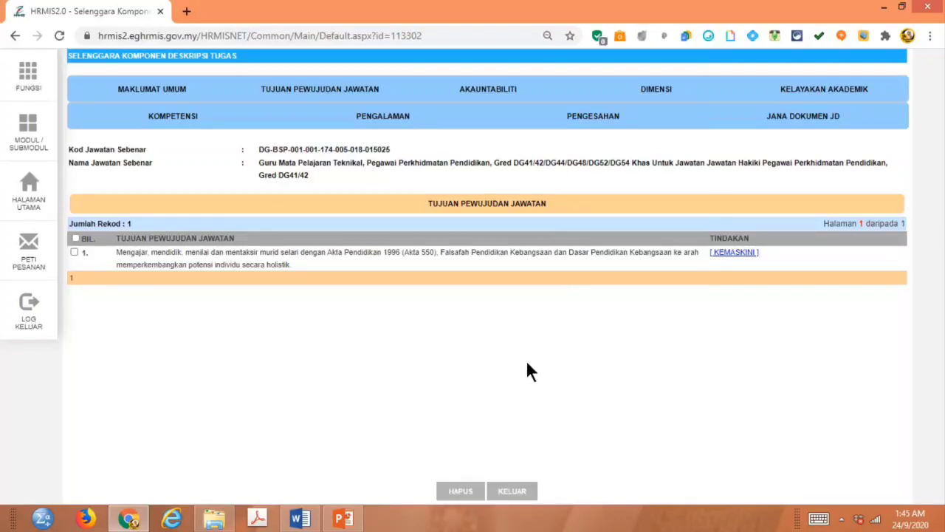
Step: Open the Akauntabiliti section and start adding a new accountability record
left_click(499, 89)
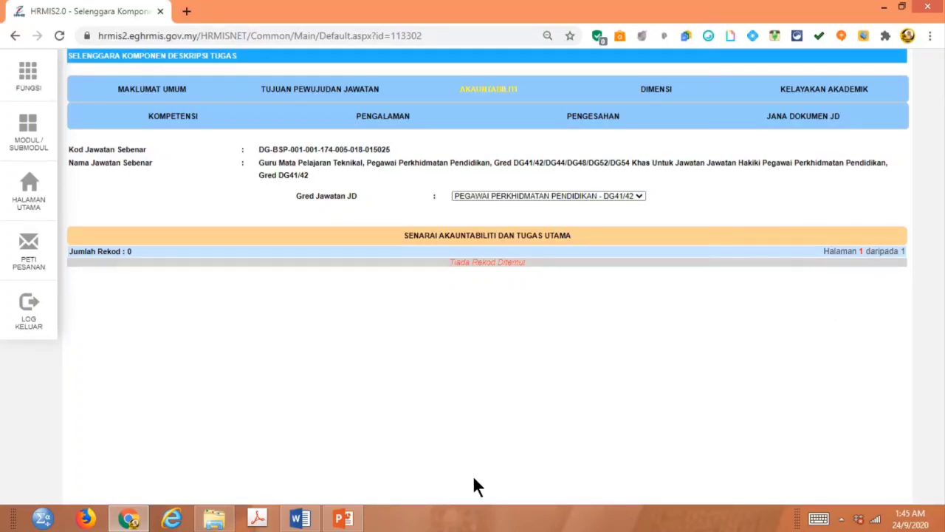
left_click(930, 37)
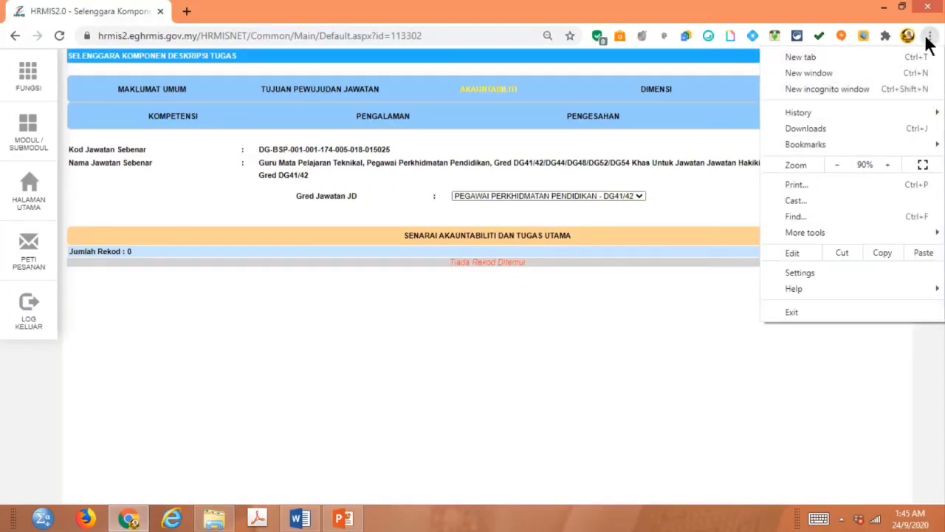
left_click(838, 166)
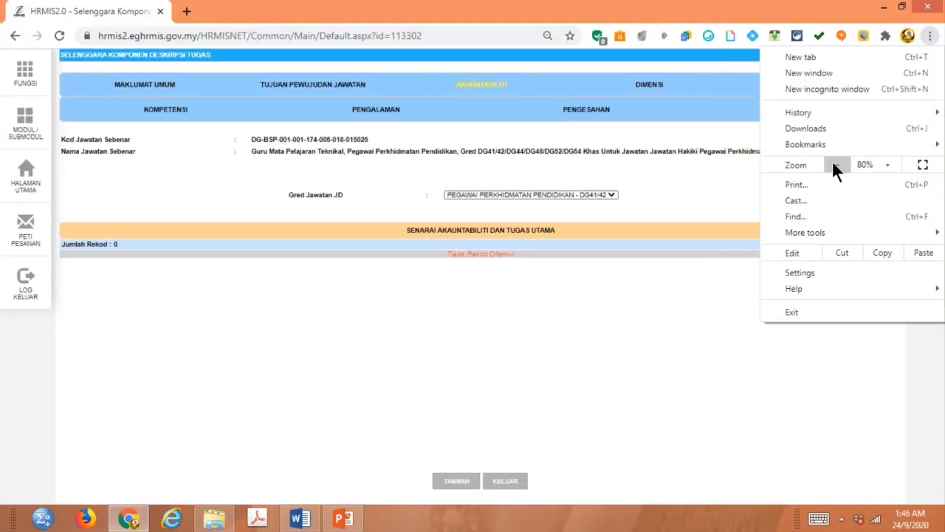
left_click(640, 353)
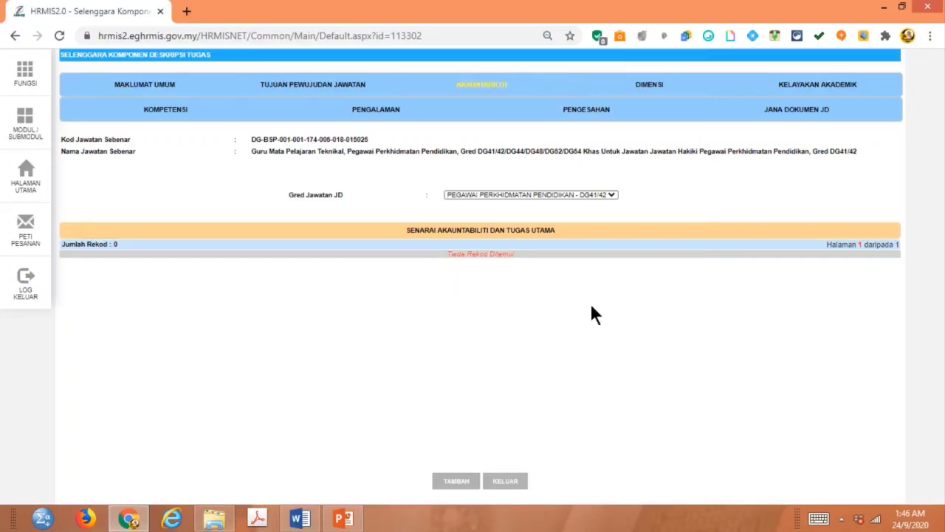
left_click(457, 484)
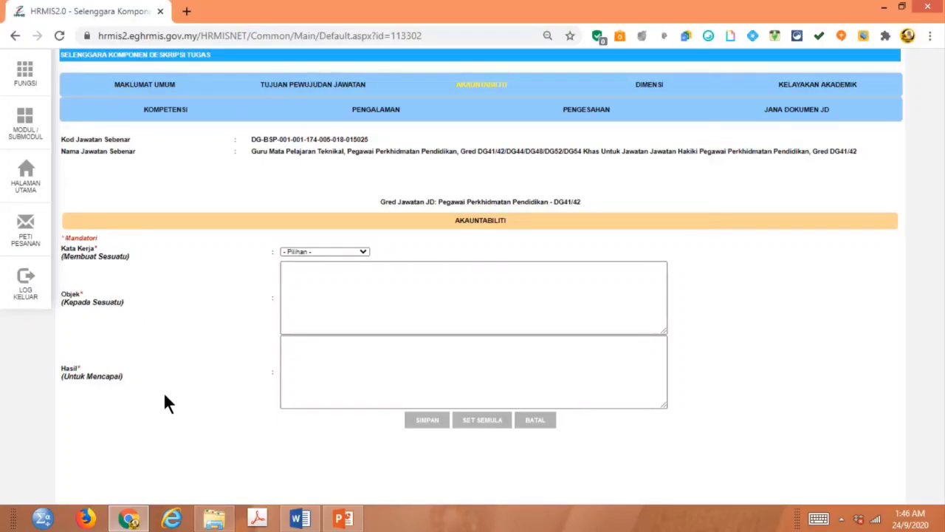
Step: Switch to the Word document and turn the red word "Melaksanakan" black in the first Akauntabiliti row
left_click(300, 518)
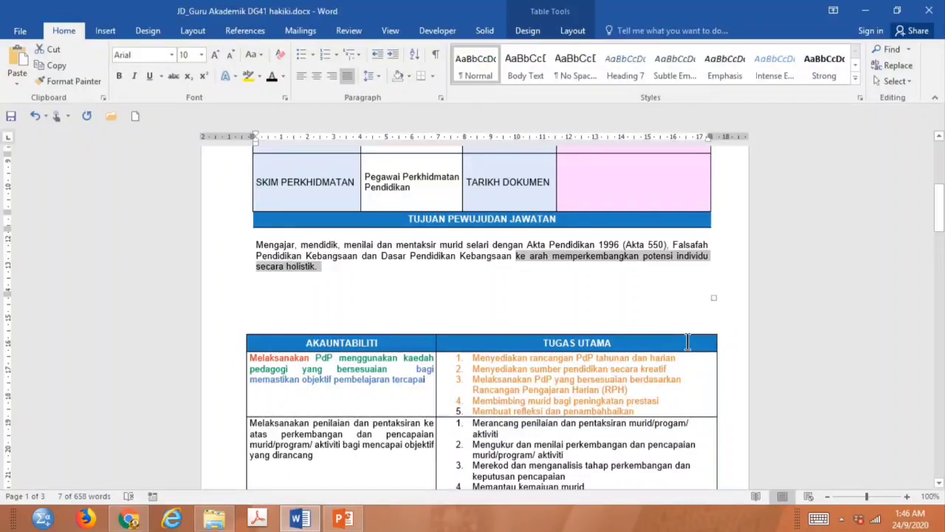
scroll(344, 322, "down", 2)
mouse_move(940, 230)
left_mouse_down()
mouse_move(940, 249)
mouse_move(939, 241)
left_mouse_up()
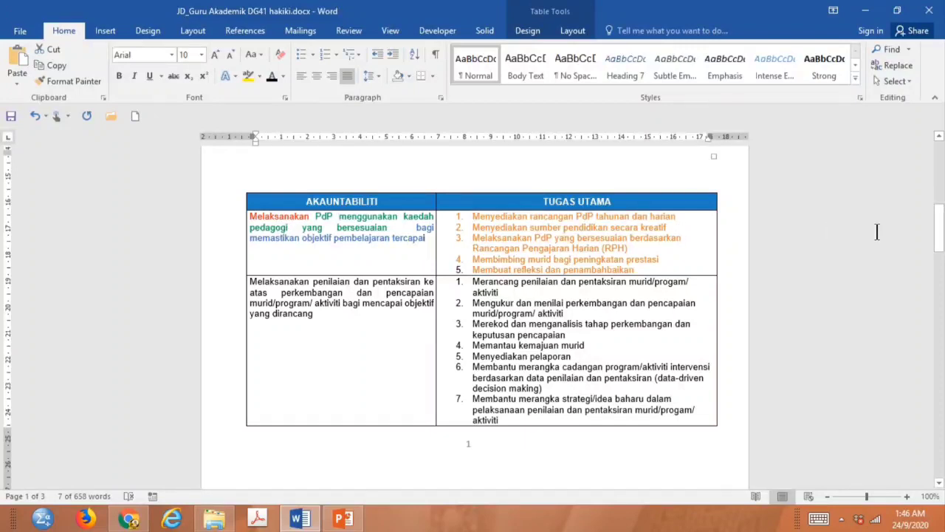
left_click(940, 236)
left_click(940, 232)
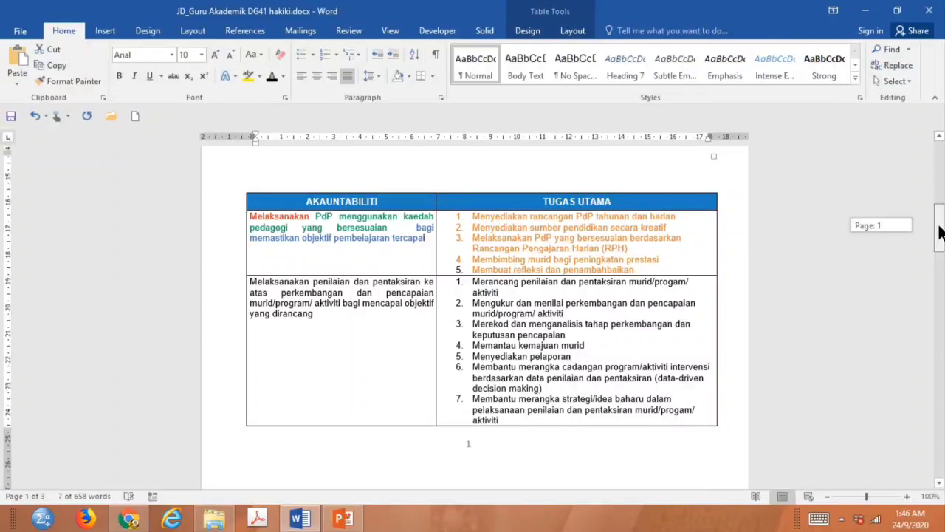
left_click_drag(940, 232, 940, 245)
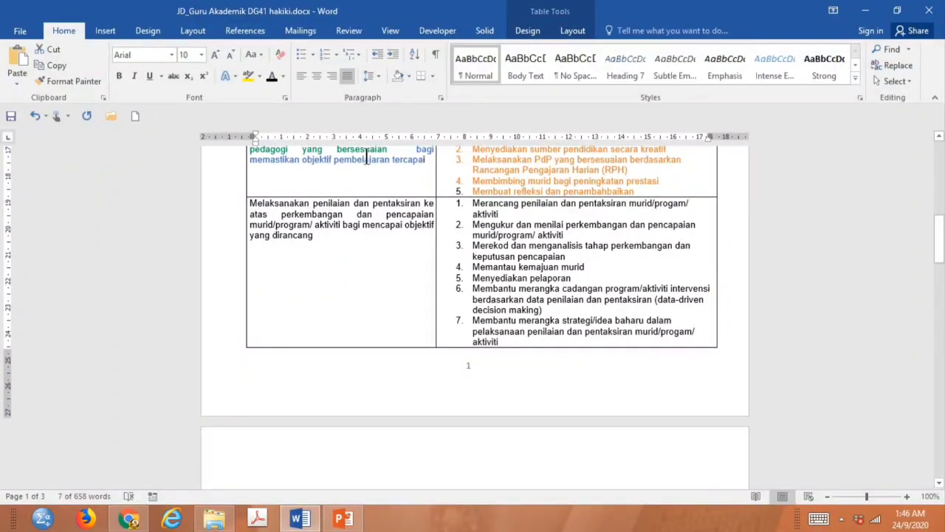
mouse_move(941, 251)
left_mouse_down()
mouse_move(941, 380)
mouse_move(940, 181)
mouse_move(940, 240)
left_mouse_up()
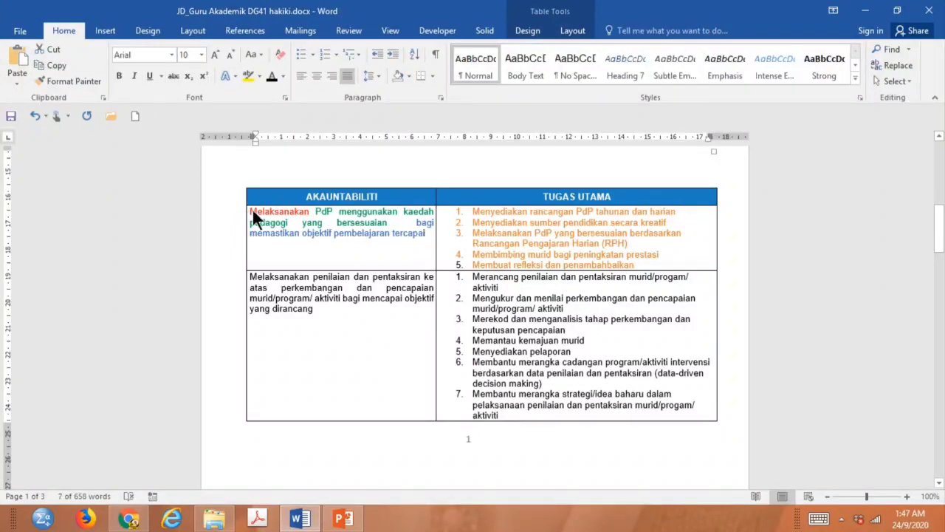
left_click_drag(249, 212, 309, 210)
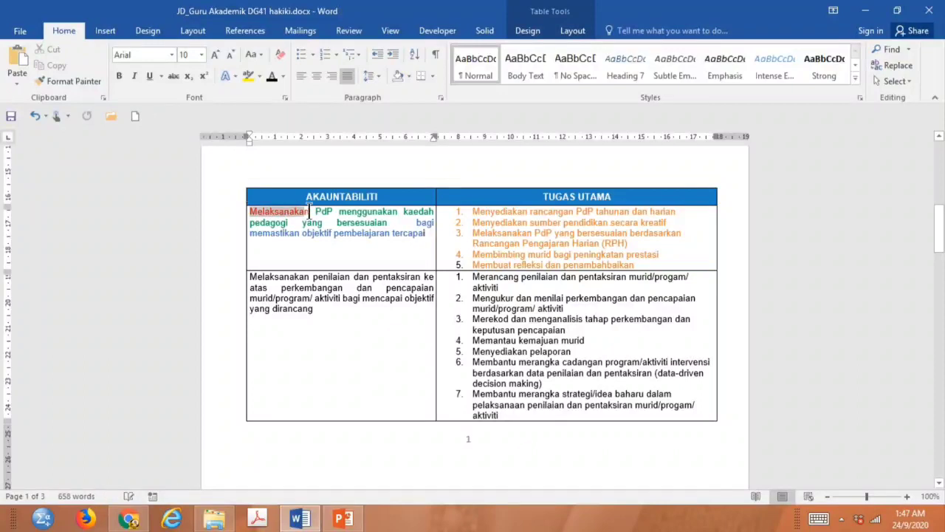
left_click(274, 73)
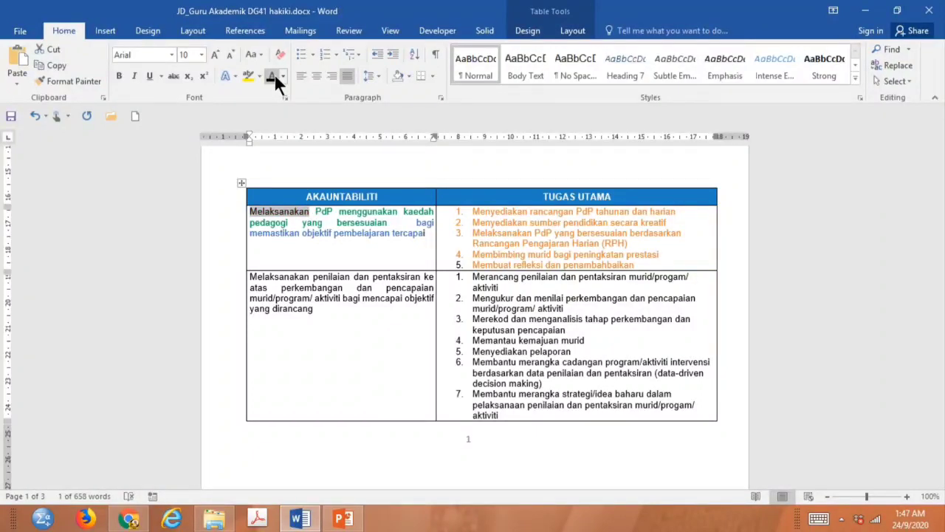
Step: Switch to the HRMIS form in Chrome and set the accountability's Kata Kerja to Melaksanakan
left_click(138, 522)
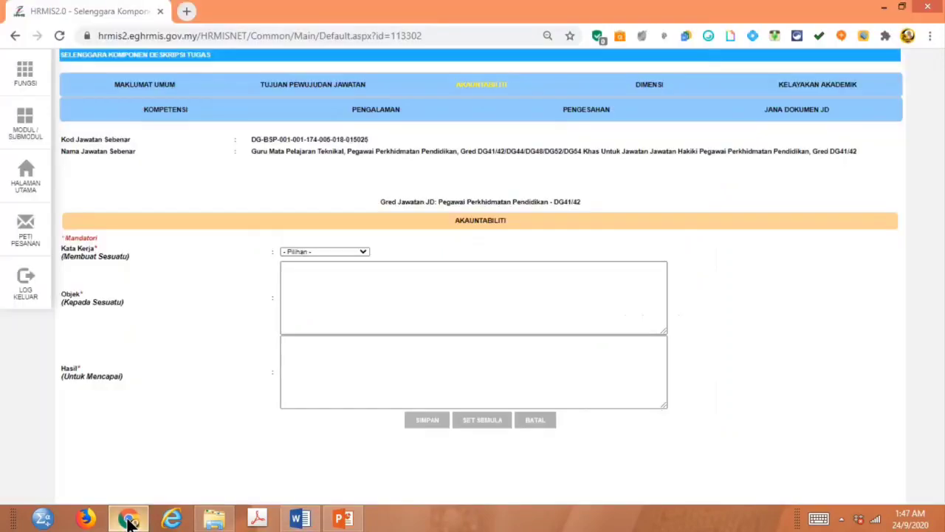
left_click(364, 252)
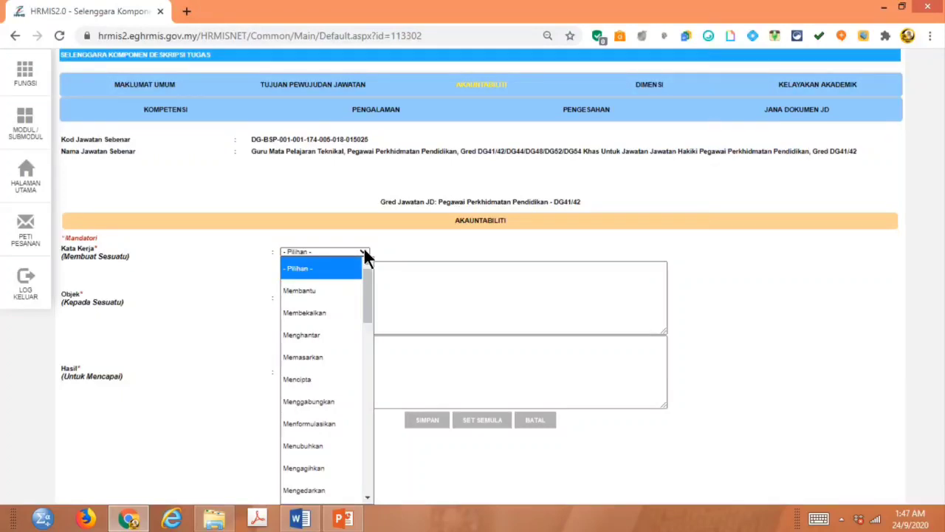
left_click_drag(369, 281, 366, 428)
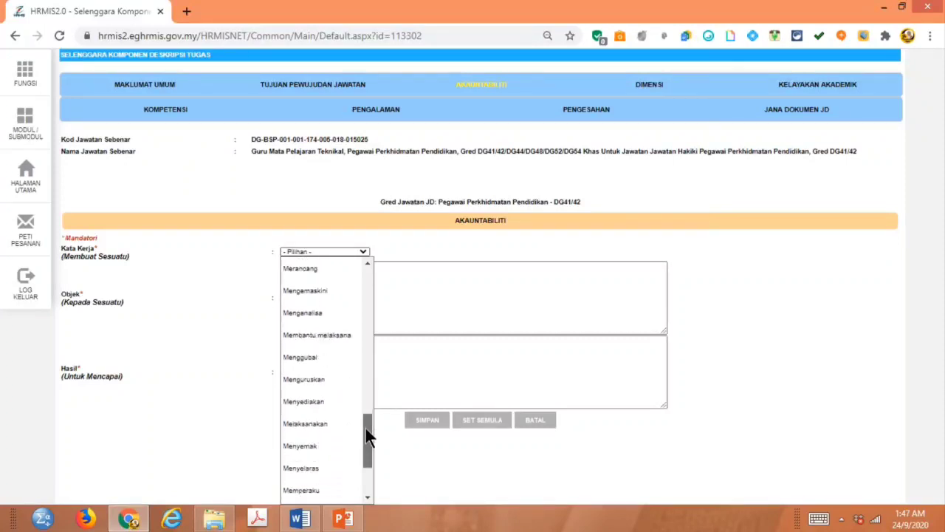
left_click(315, 425)
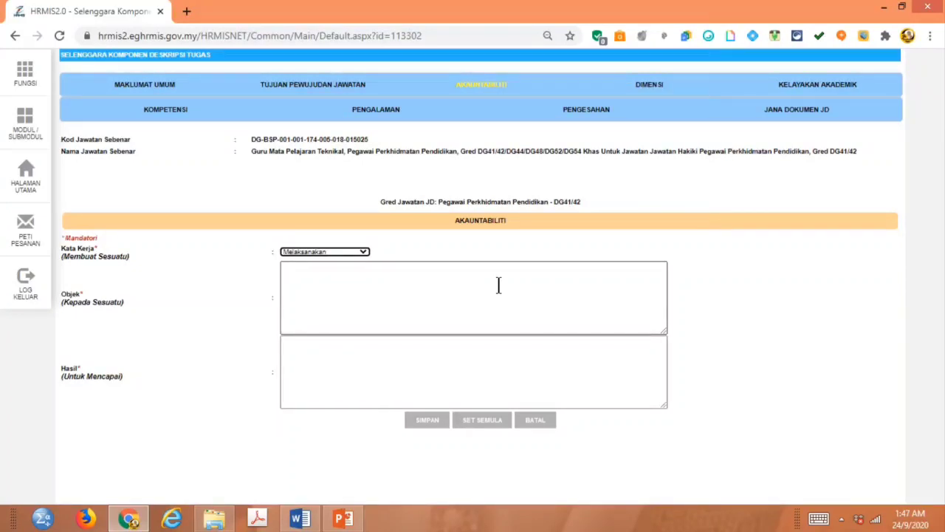
Step: Copy "PdP menggunakan kaedah pedagogi yang bersesuaian" from the Word document into the Akauntabiliti Objek field, turning the source text black
left_click(300, 519)
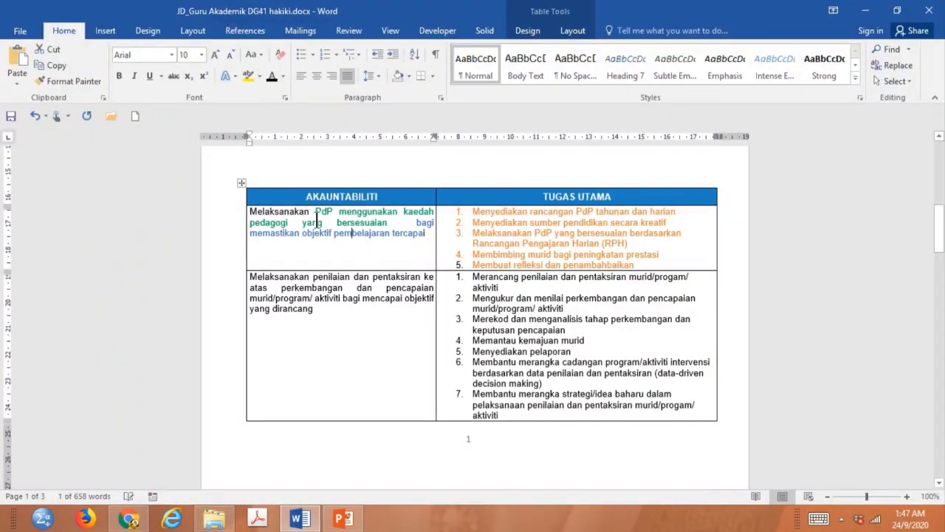
left_click_drag(315, 211, 397, 220)
key("ctrl+c")
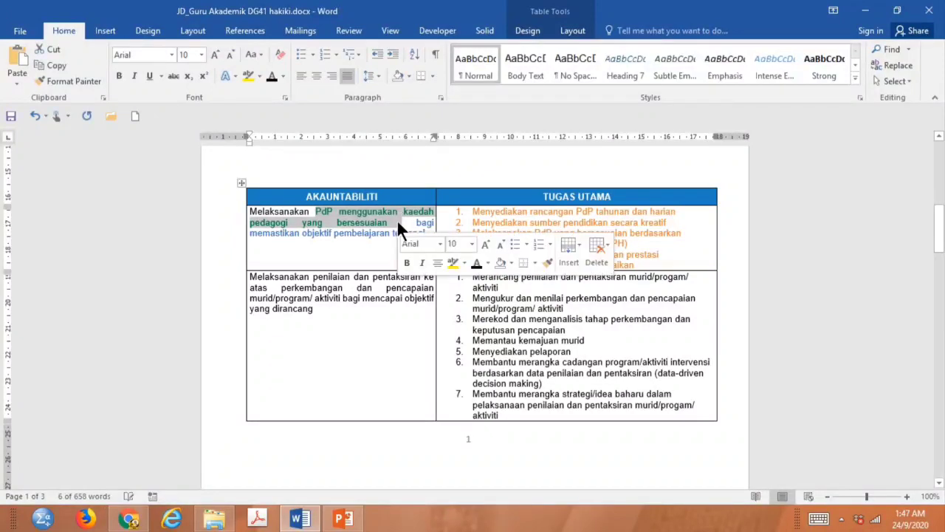
left_click(273, 75)
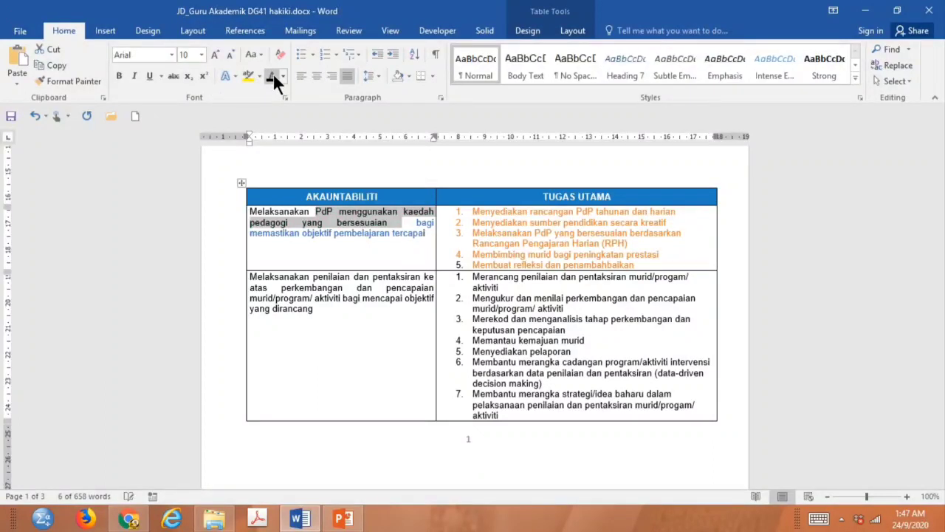
left_click(136, 518)
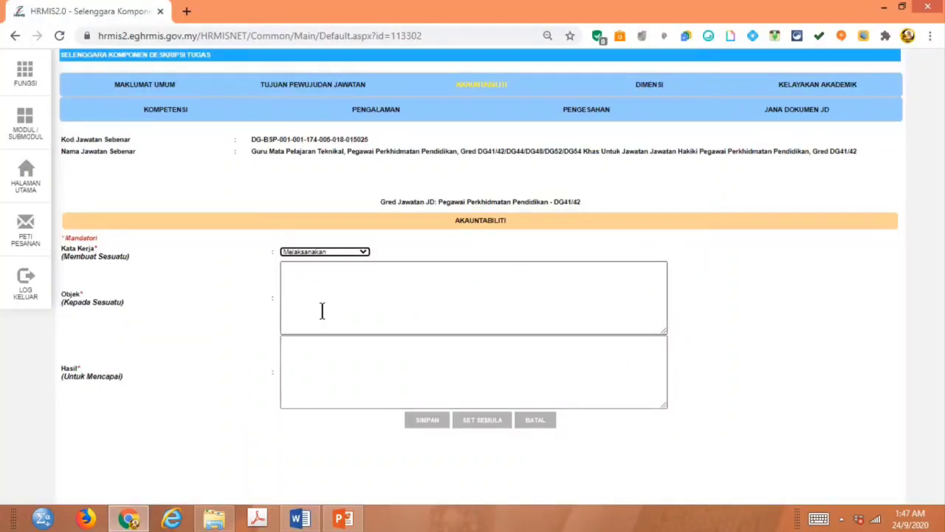
left_click(322, 270)
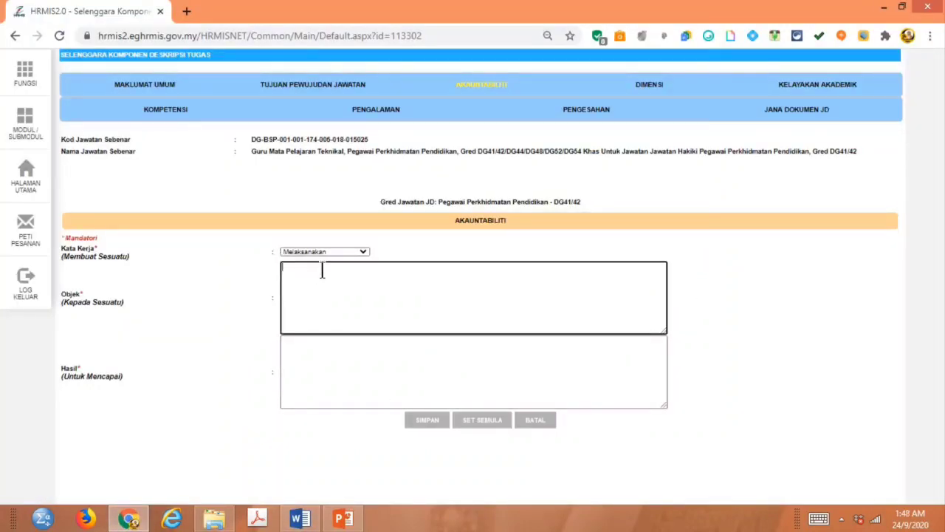
key("ctrl+v")
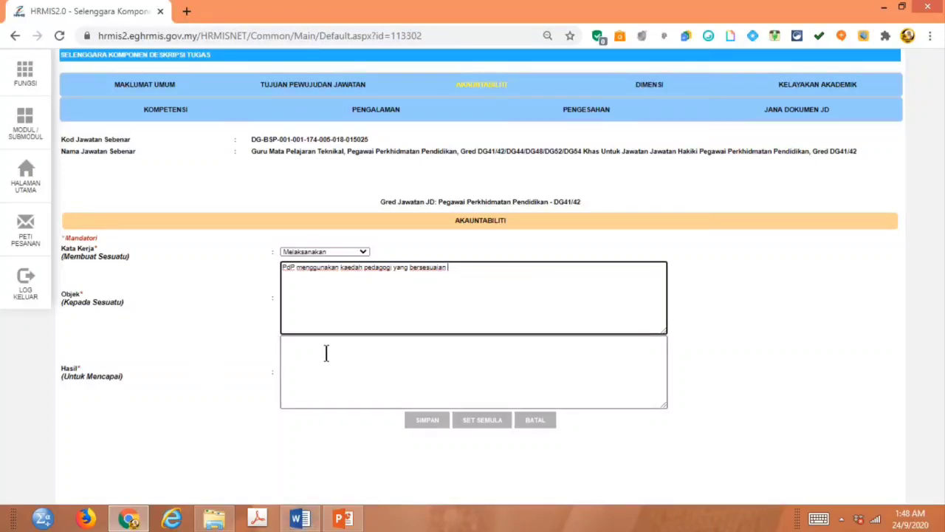
Step: Copy "bagi memastikan objektif pembelajaran tercapai" from the Word document into the HRMIS Hasil field, turning the source black and capitalizing "Bagi" in the form
left_click(298, 520)
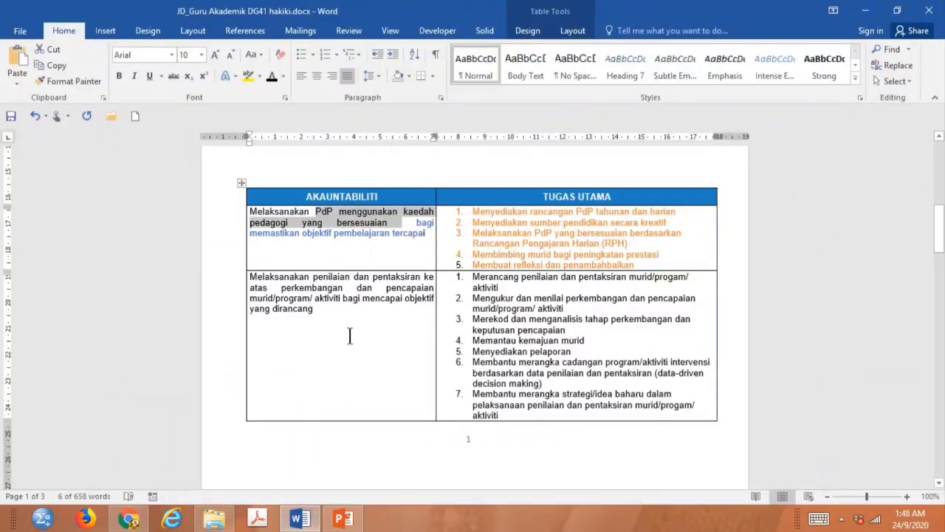
left_click(400, 247)
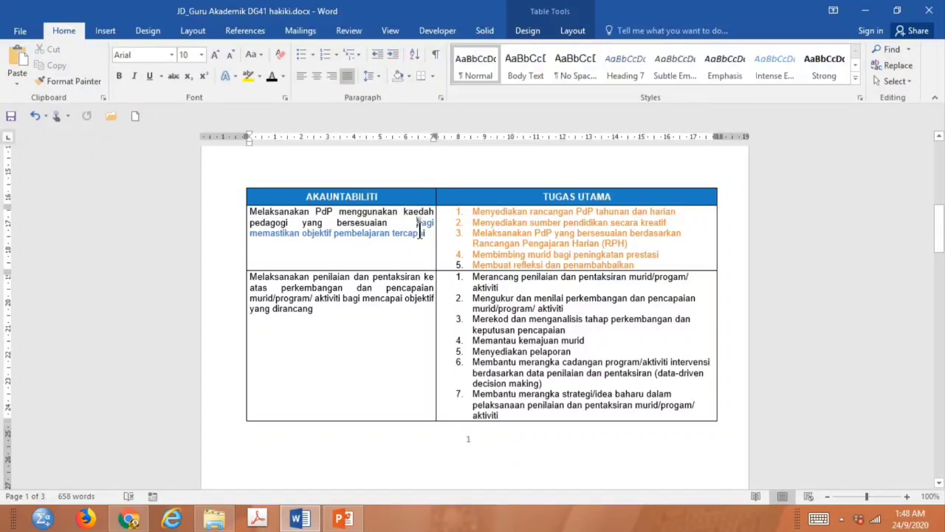
left_click_drag(417, 222, 420, 233)
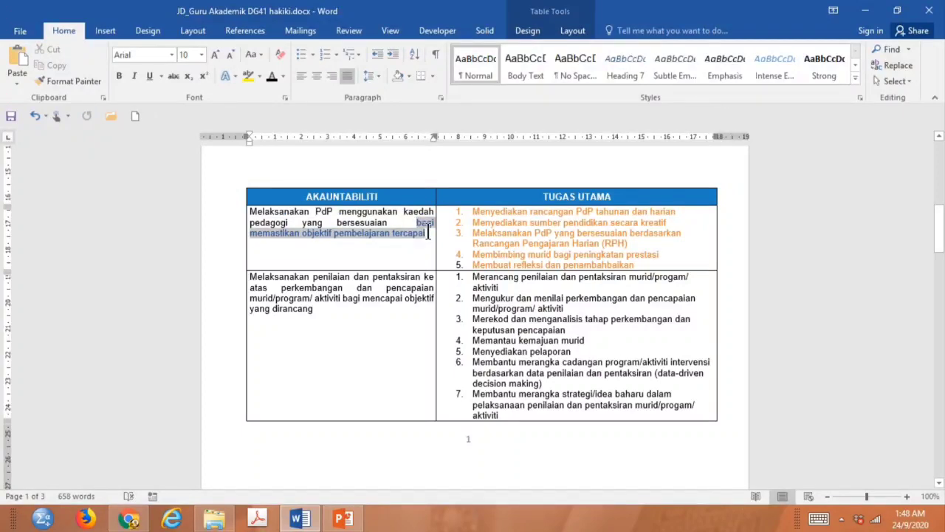
left_click_drag(428, 232, 428, 233)
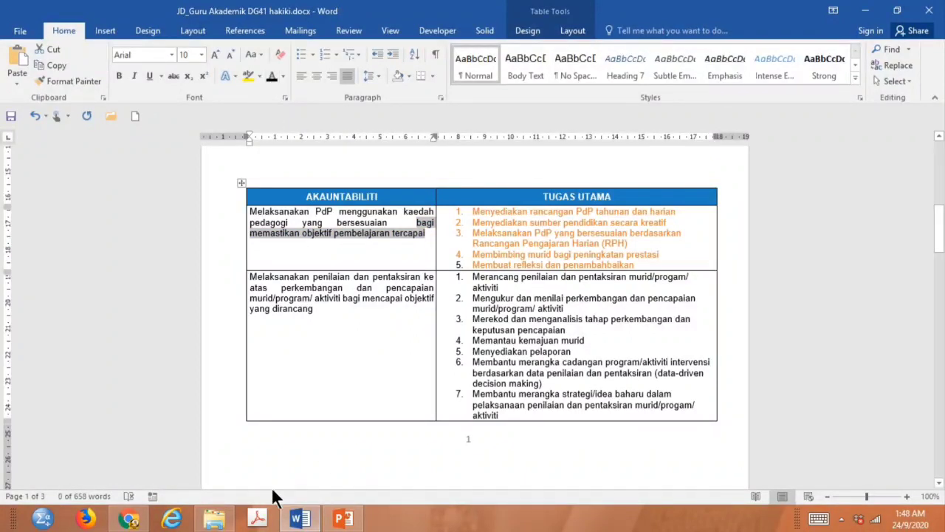
left_click(128, 520)
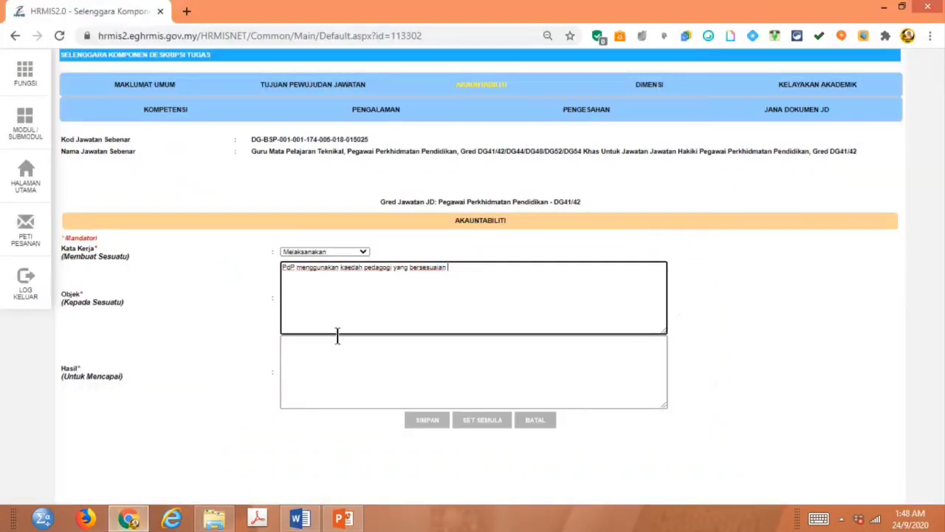
left_click(323, 357)
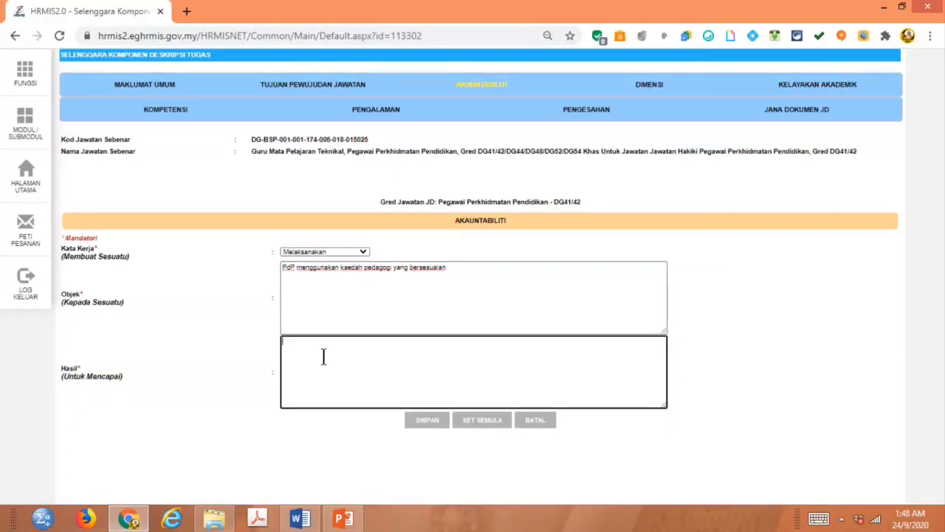
type("Bagi memastikan objektif pembelajaran tercapai")
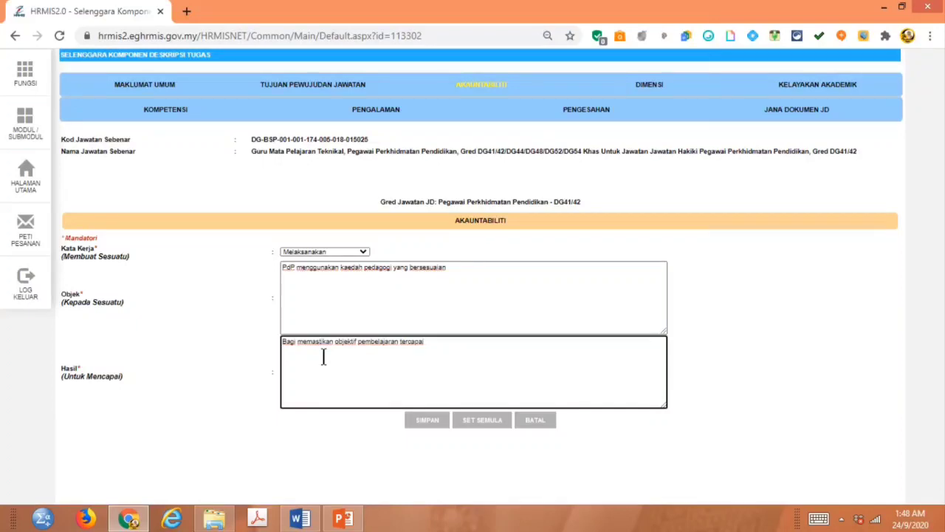
Step: Save the new accountability record and confirm the save
left_click(434, 427)
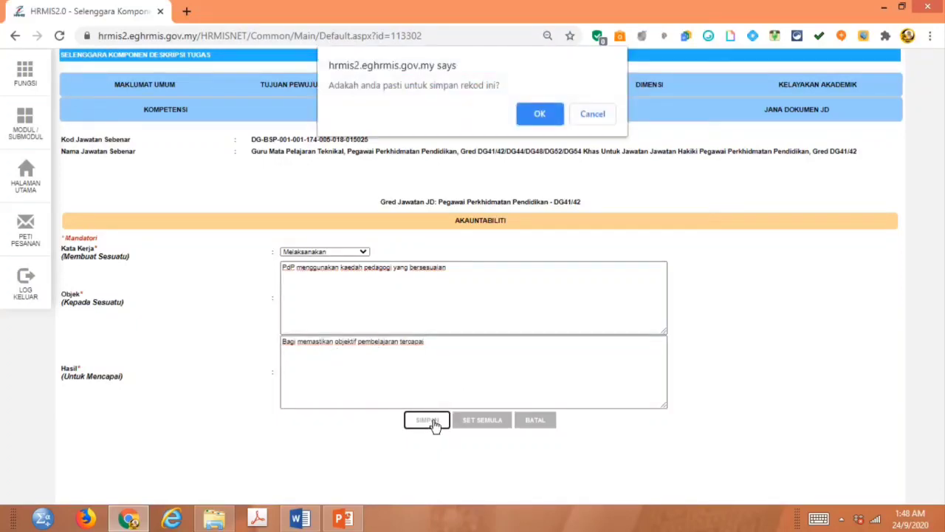
left_click(539, 113)
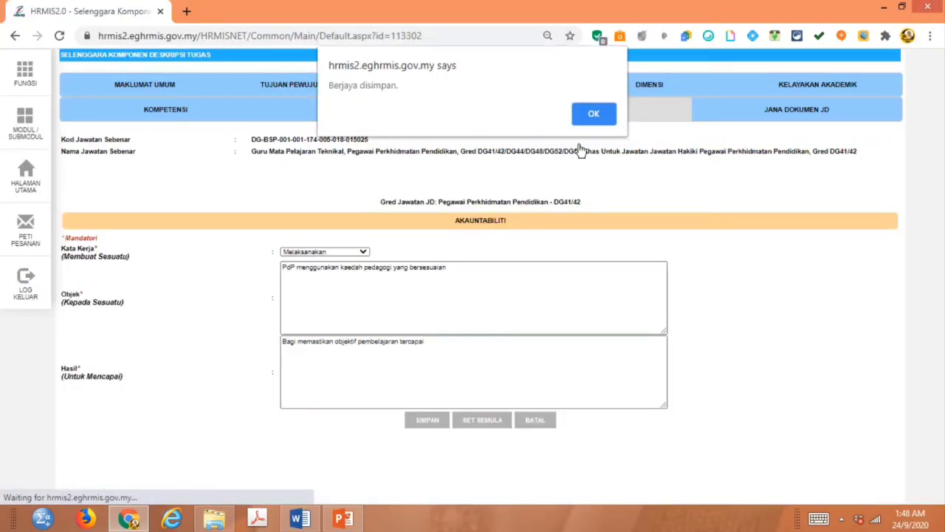
left_click(594, 113)
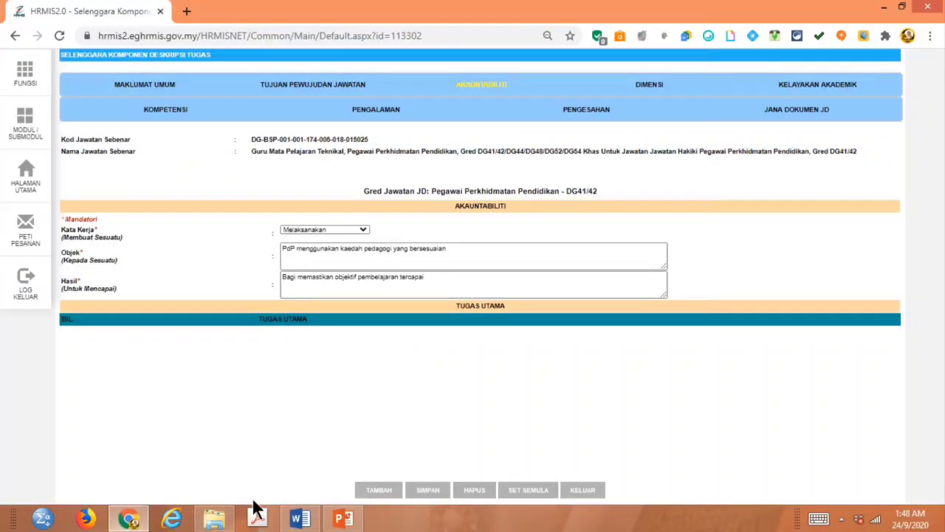
Step: Add a first blank Tugas Utama row to the saved accountability record in the HRMIS form
left_click(300, 520)
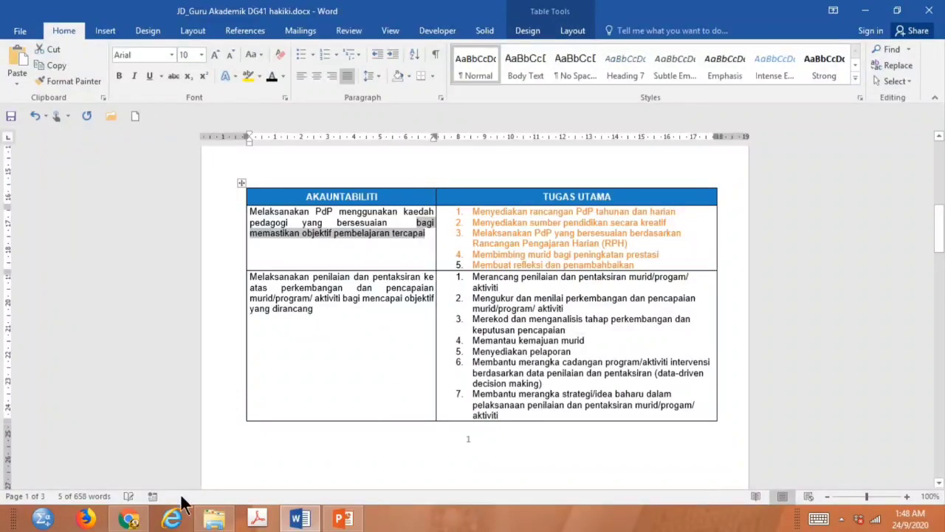
left_click(127, 520)
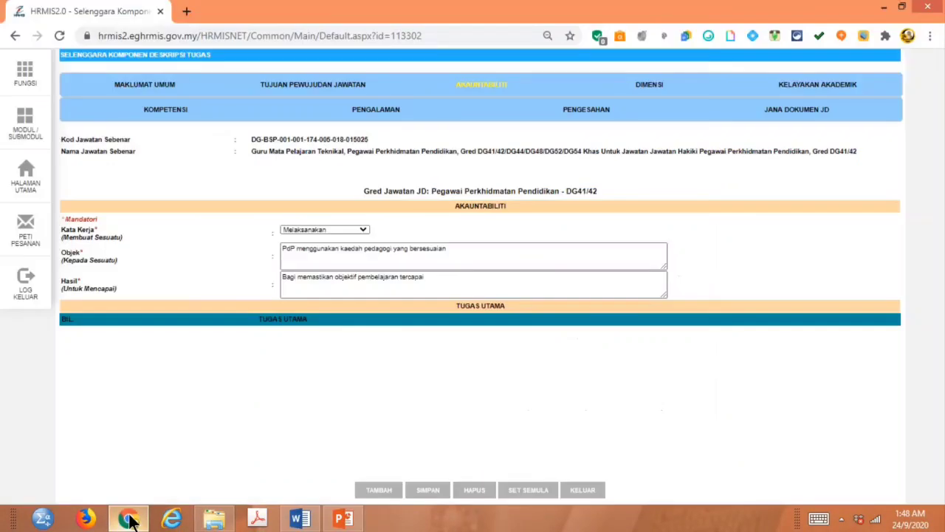
left_click(381, 493)
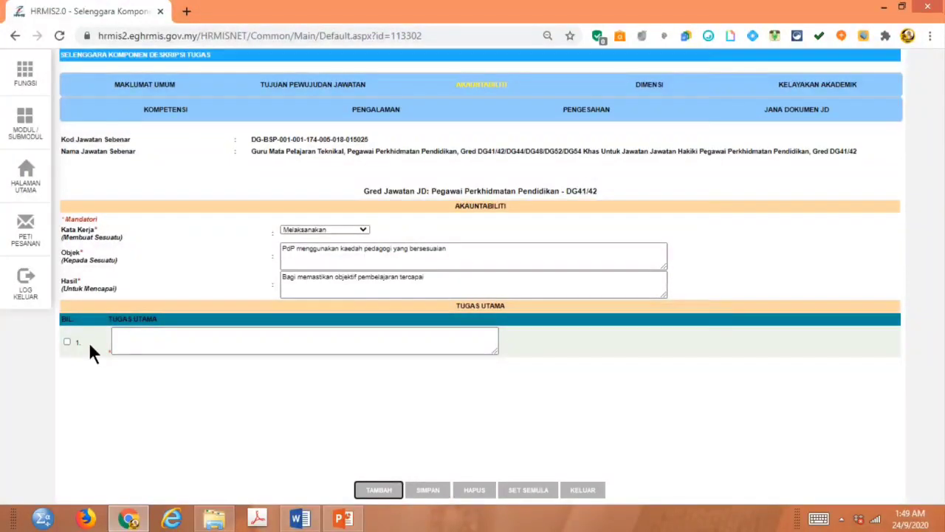
Step: Switch to the Word document, copy the first duty "Menyediakan rancangan PdP tahunan dan harian" and turn it black
left_click(300, 518)
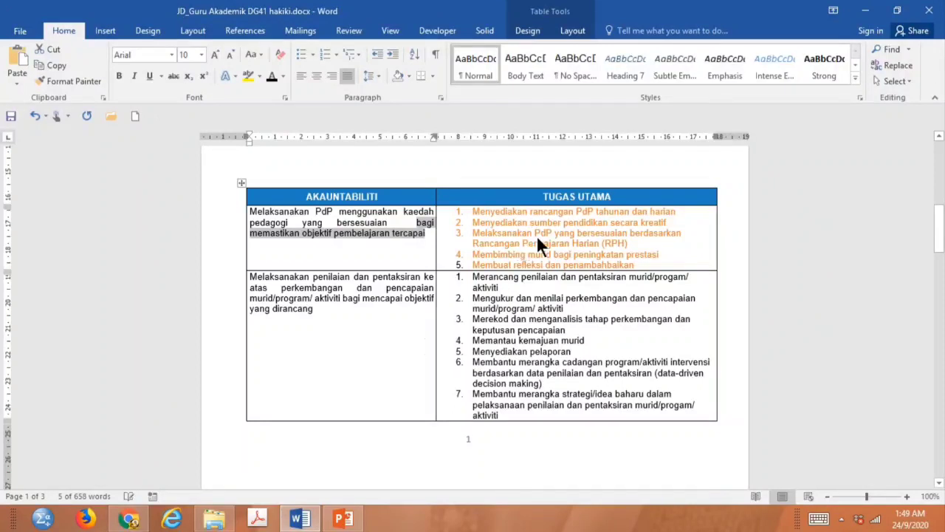
left_click_drag(473, 211, 675, 212)
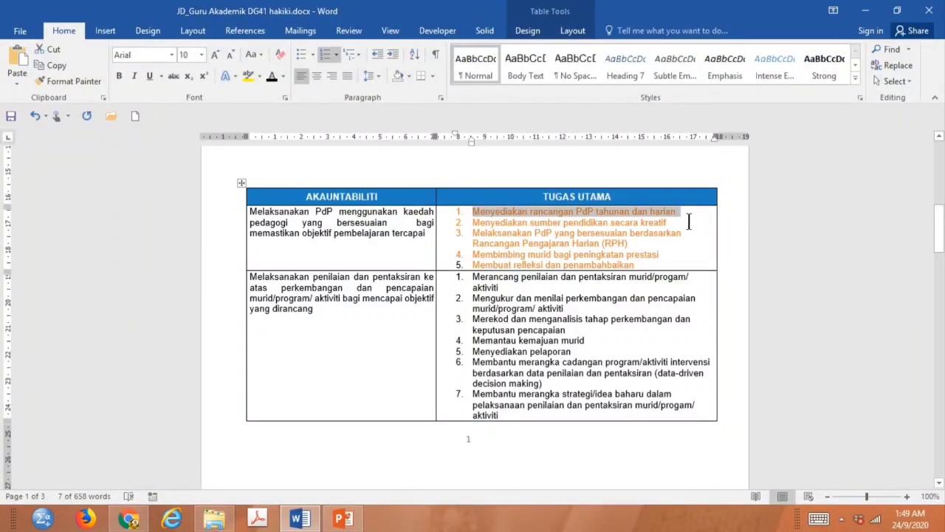
left_click(269, 76)
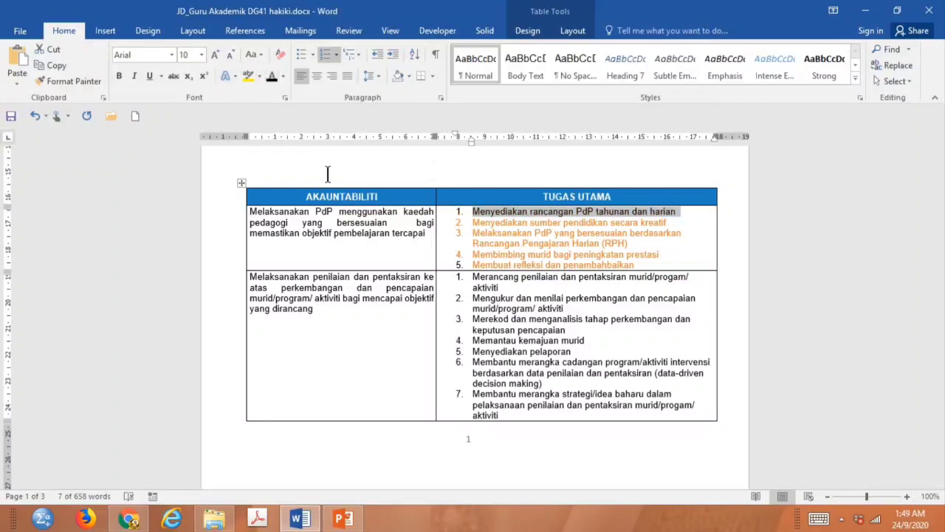
Step: Switch to the HRMIS form in Chrome and enter "Menyediakan rancangan PdP tahunan dan harian" in Tugas Utama row 1 without its list number
left_click(127, 521)
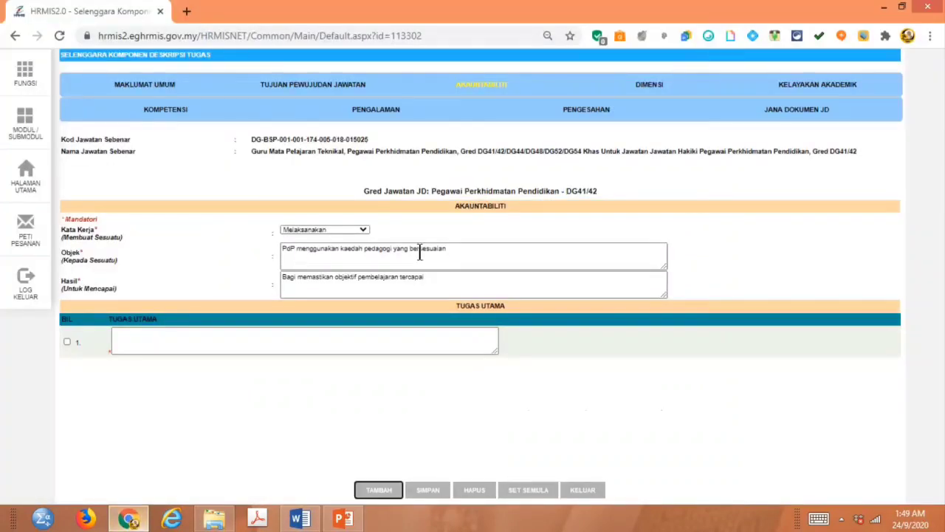
left_click(213, 336)
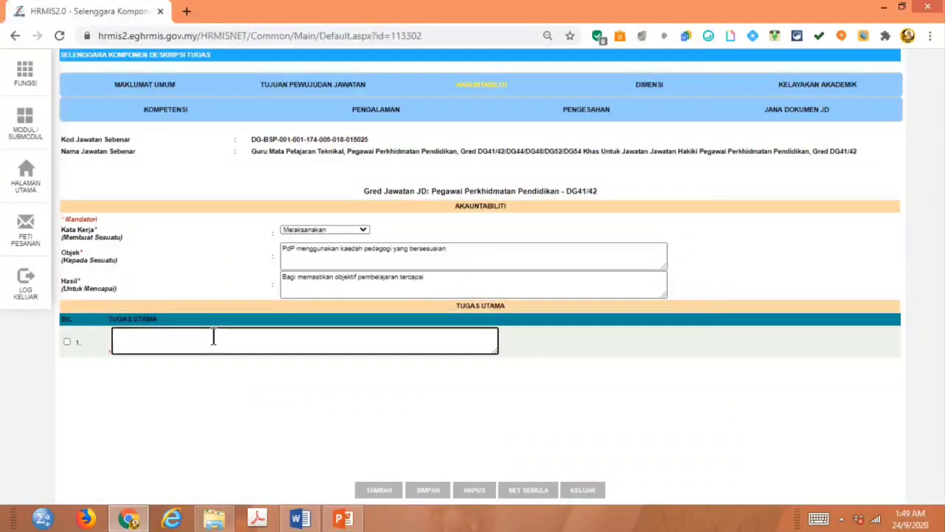
type("1.\tMenyediakan rancangan PdP tahunan dan harian")
left_click(128, 334)
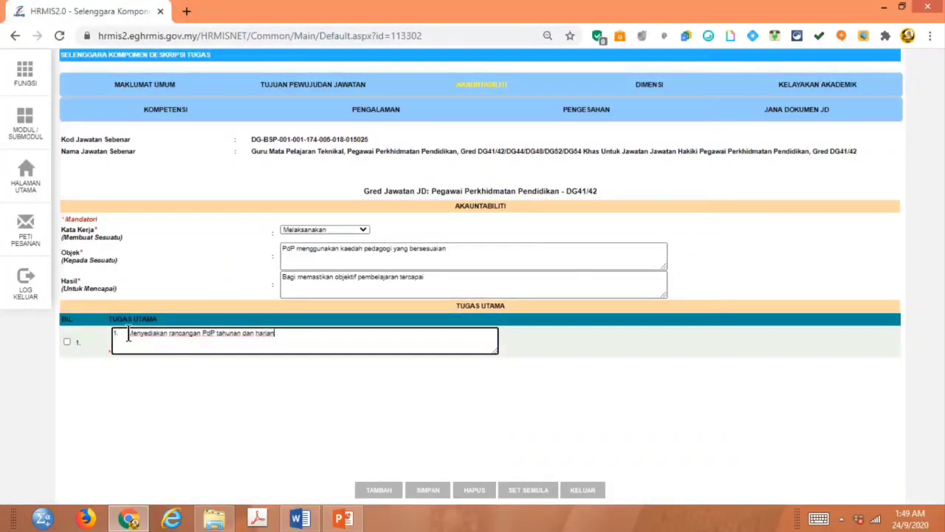
key("BackSpace")
key("BackSpace")
key("BackSpace")
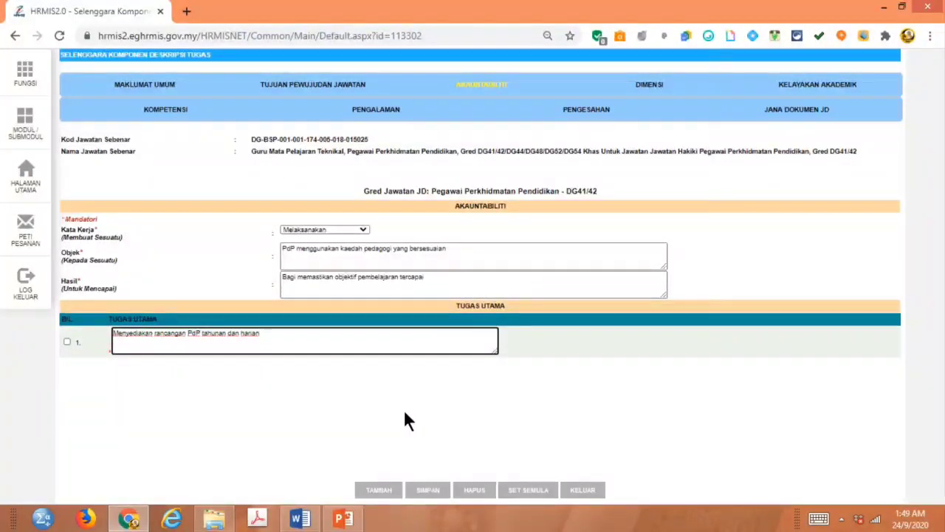
Step: Add a second Tugas Utama row, then copy "Menyediakan sumber pendidikan secara kreatif" in the Word document and turn it black
left_click(378, 495)
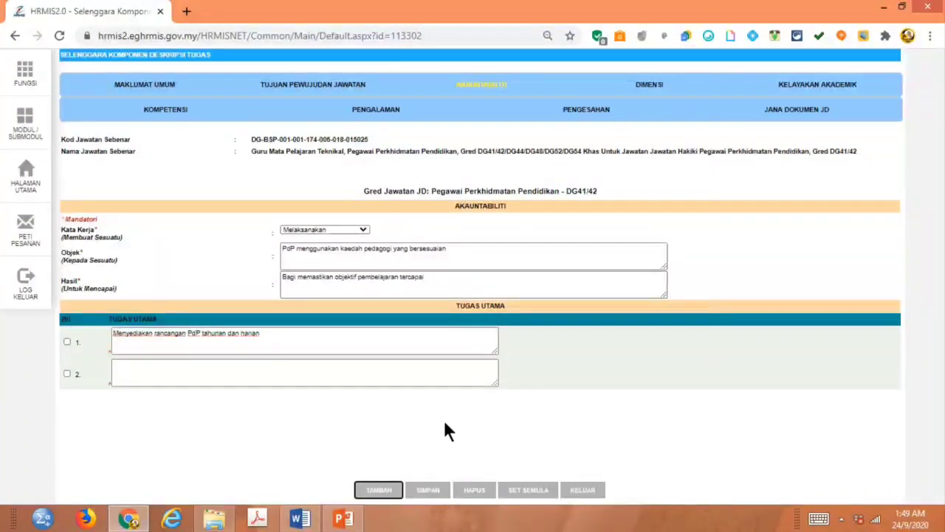
left_click(301, 517)
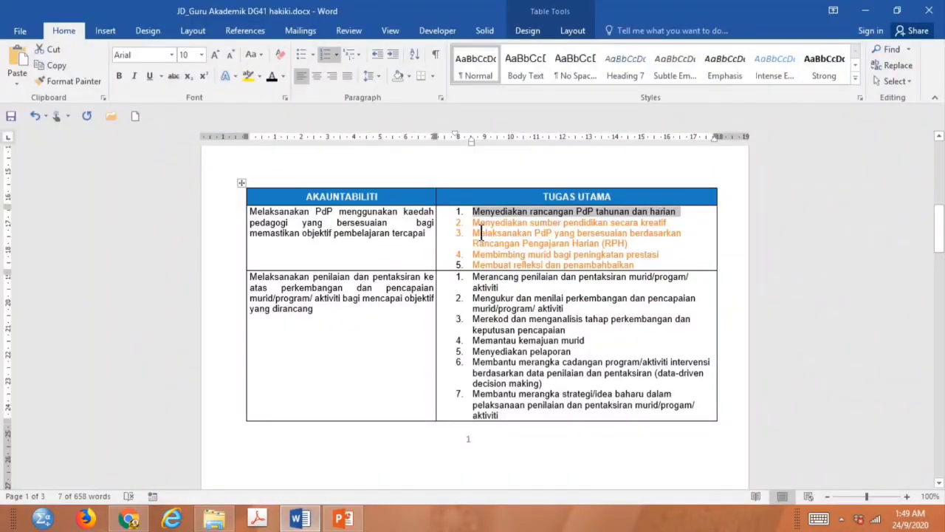
left_click_drag(474, 223, 668, 223)
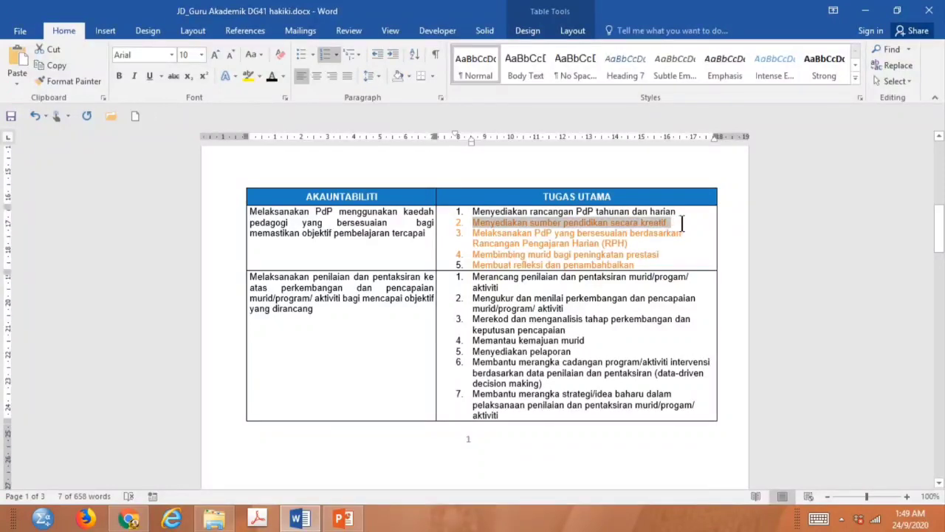
left_click(271, 74)
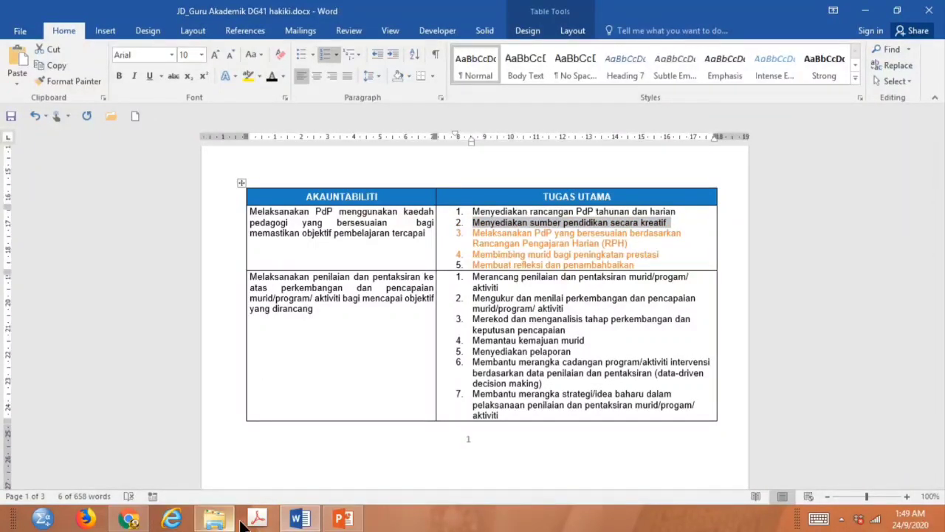
Step: Switch to the HRMIS form in Chrome and enter "Menyediakan sumber pendidikan secara kreatif" in Tugas Utama row 2 without its list number
left_click(129, 519)
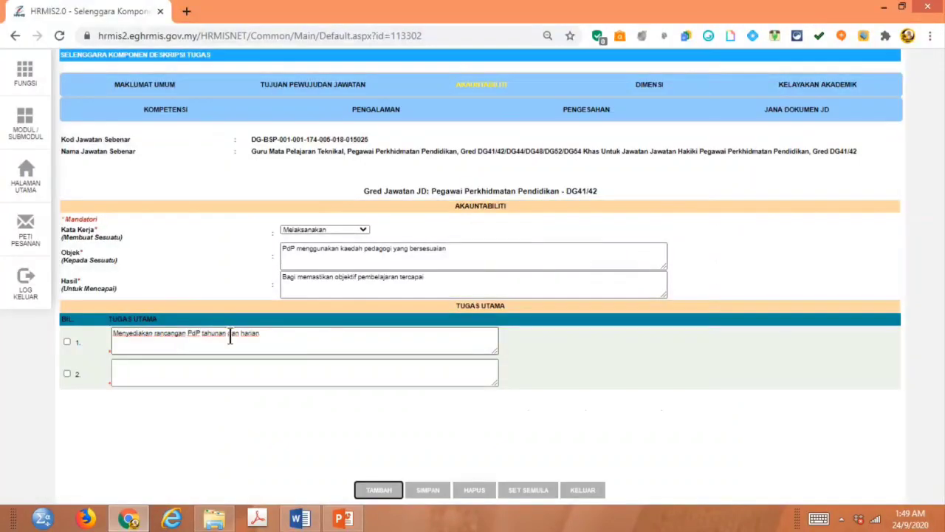
left_click(132, 370)
type("2.\tMenyediakan sumber pendidikan secara kreatif")
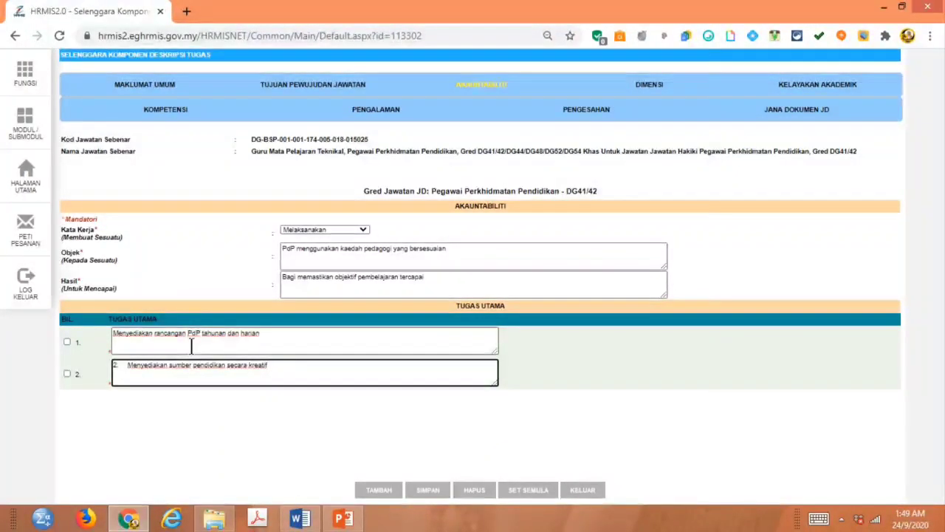
key("Delete")
key("Delete")
key("Delete")
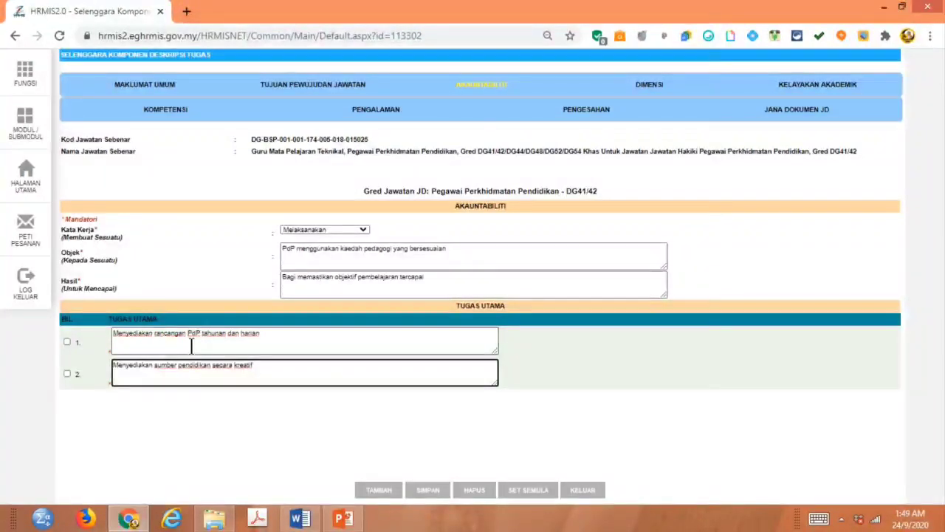
Step: Add a third Tugas Utama row, then copy the duty about the Rancangan Pengajaran Harian (RPH) in the Word document and turn it black
left_click(383, 493)
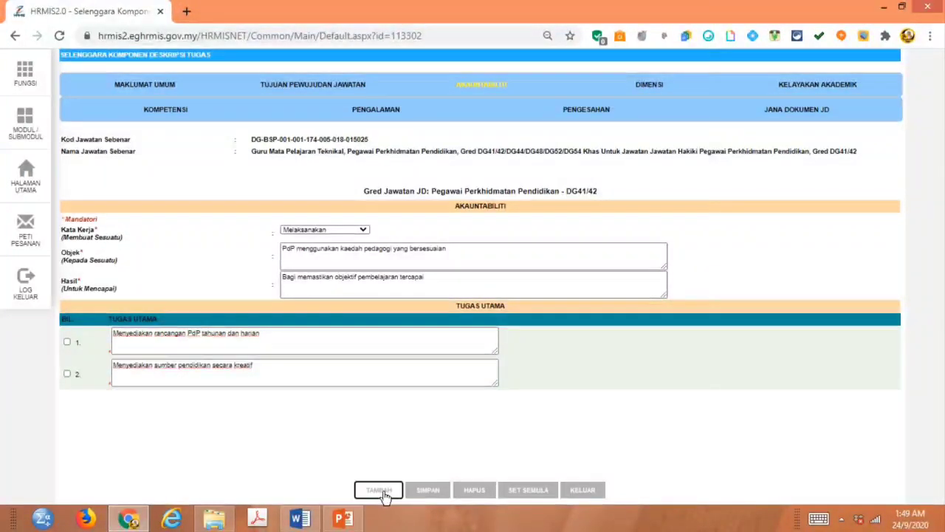
left_click(300, 519)
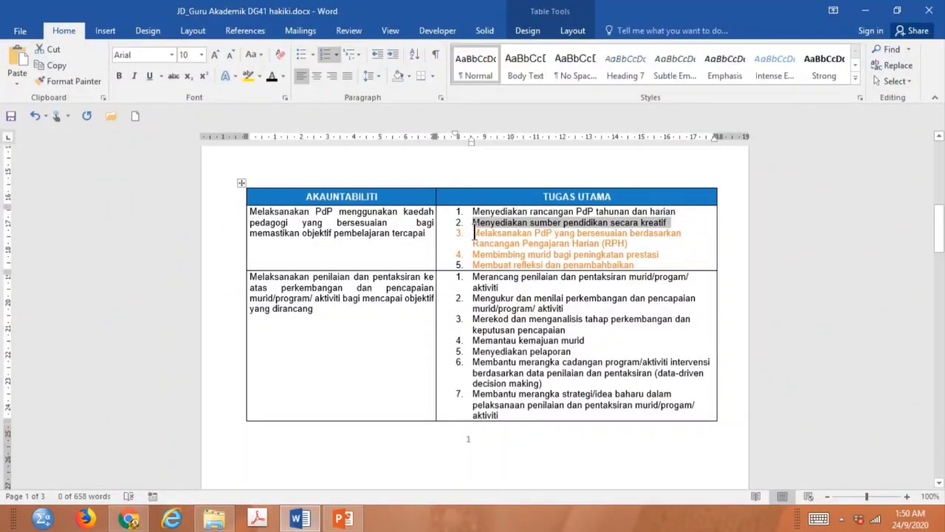
left_click_drag(475, 232, 630, 243)
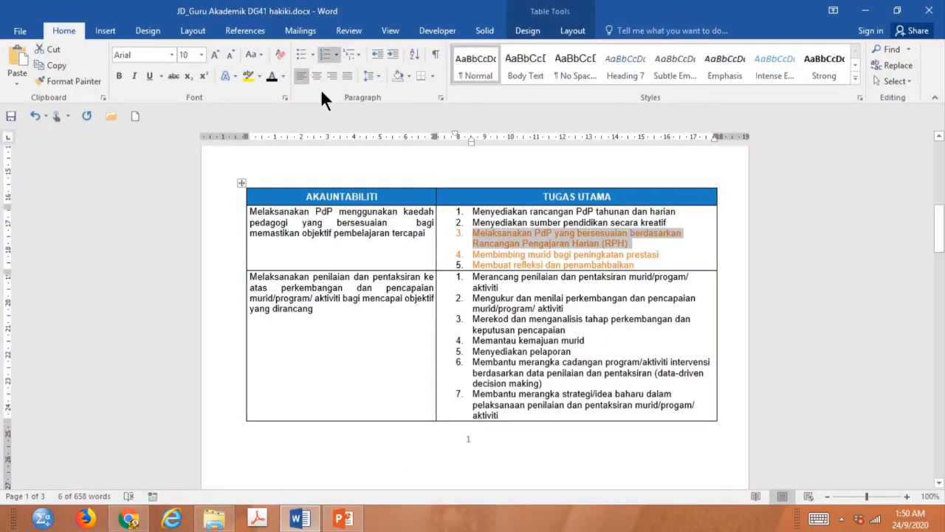
left_click(271, 77)
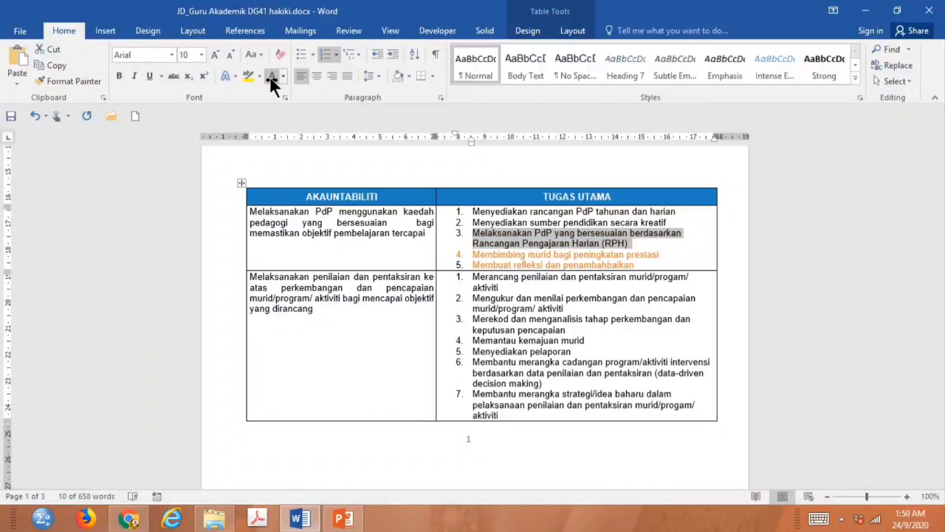
Step: In the HRMIS form in Chrome, enter "Melaksanakan PdP yang bersesuaian berdasarkan Rancangan Pengajaran Harian (RPH)" in Tugas Utama row 3 without its list number
left_click(132, 523)
left_click(209, 402)
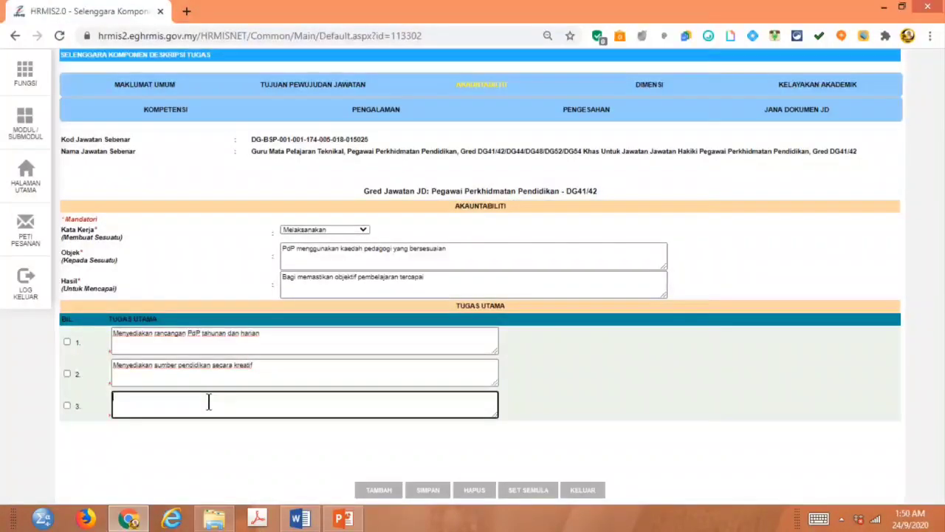
type("3.\tMelaksanakan PdP yang bersesuaian berdasarkan Rancangan Pengajaran Harian (RPH)")
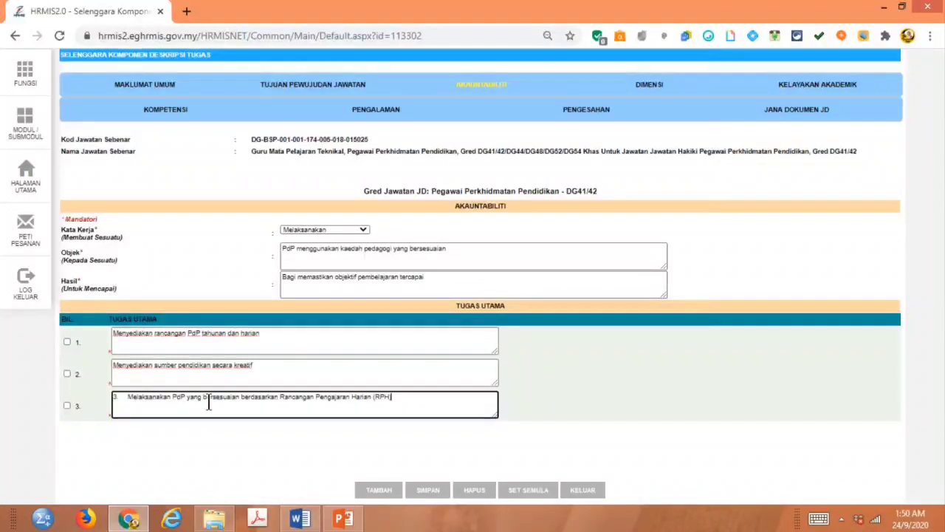
left_click(131, 399)
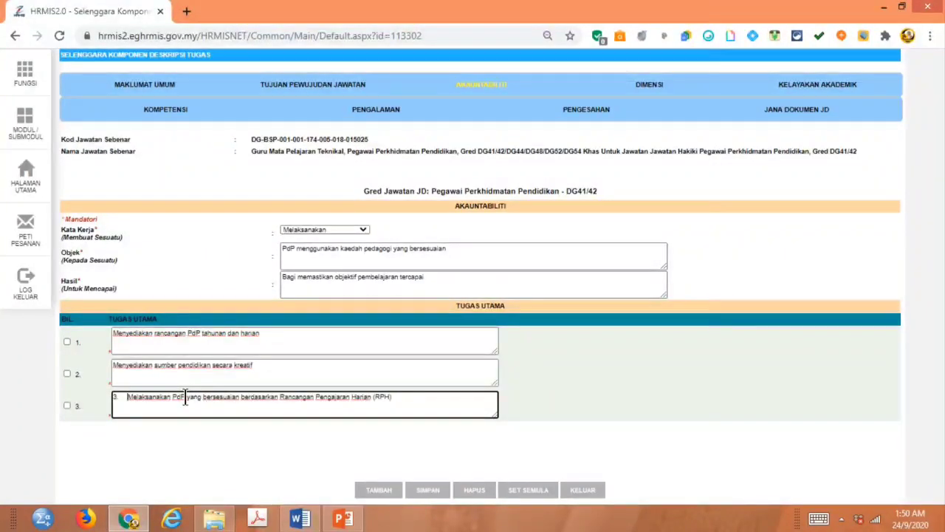
key("BackSpace")
key("BackSpace")
key("BackSpace")
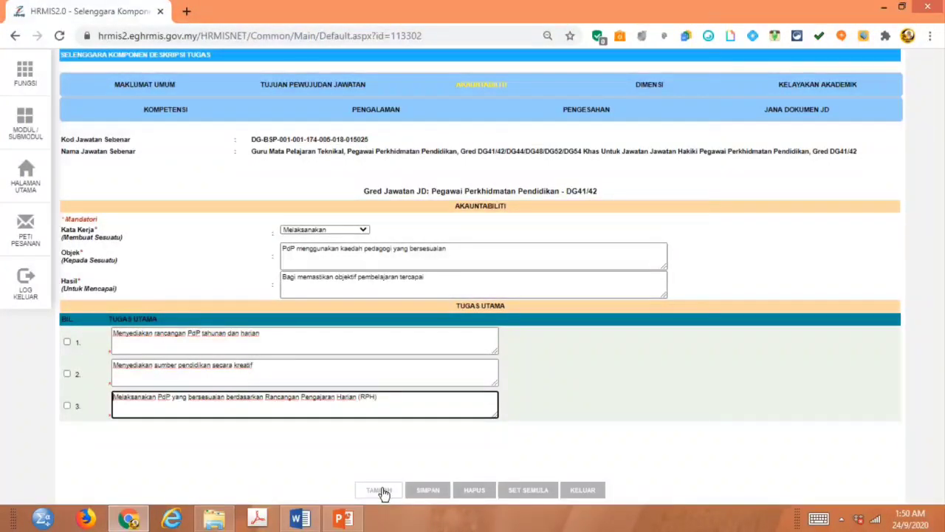
Step: Add a fourth Tugas Utama row, then copy "Membimbing murid bagi peningkatan prestasi" in the Word document and turn it black
left_click(383, 491)
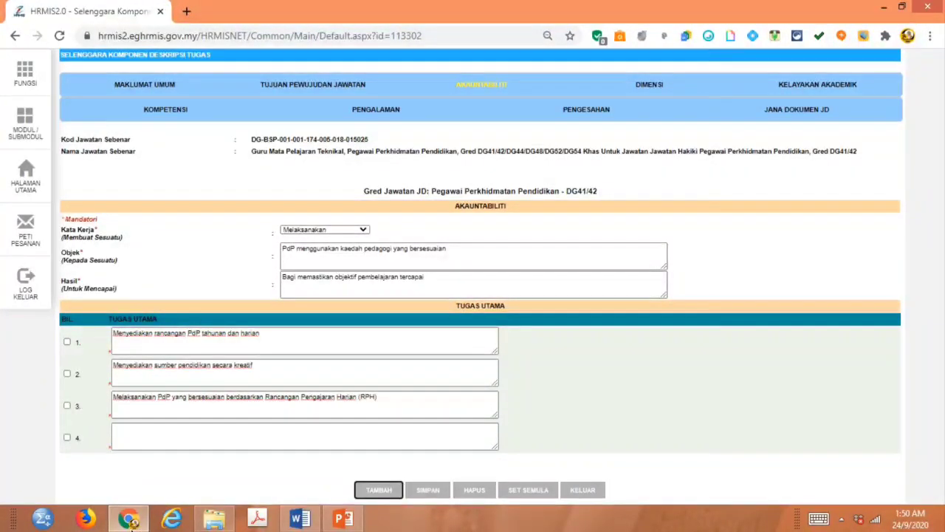
left_click(297, 520)
left_click_drag(472, 232, 628, 243)
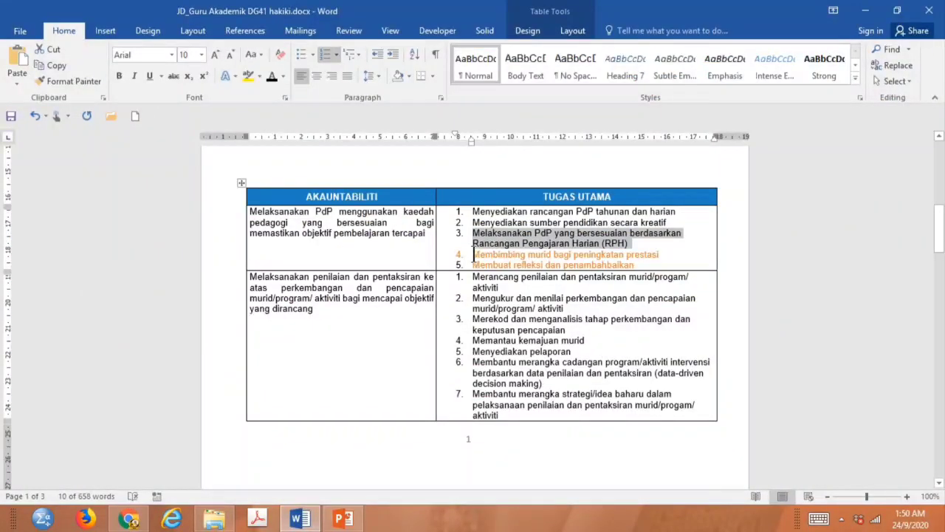
left_click_drag(512, 254, 667, 255)
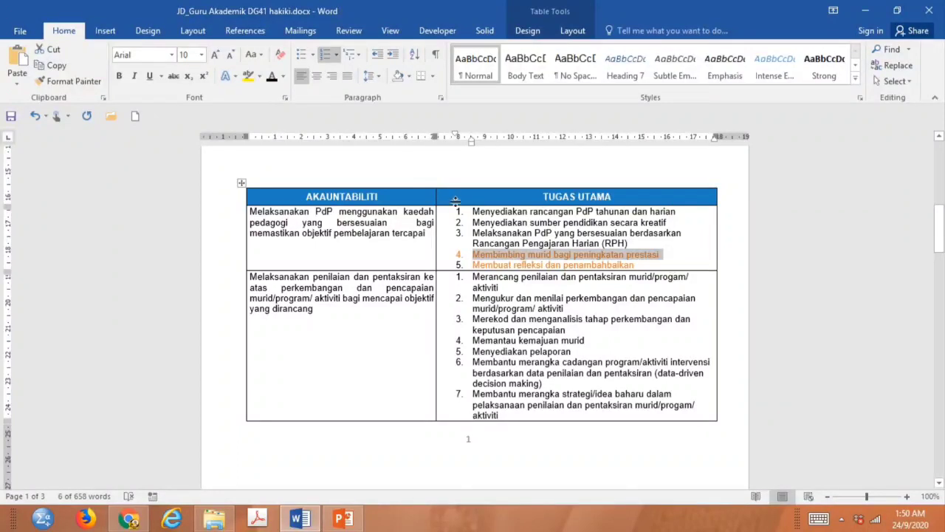
left_click(272, 75)
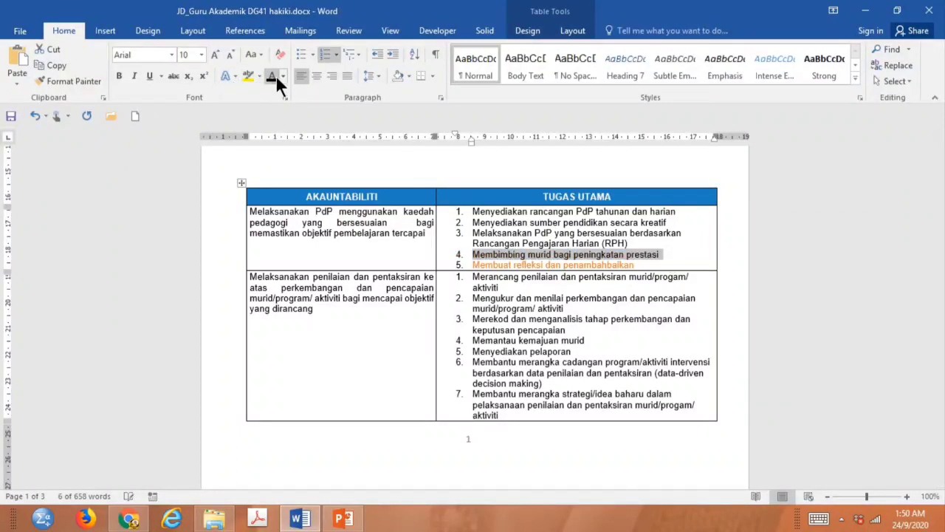
Step: Switch to the HRMIS form in Chrome and enter "Membimbing murid bagi peningkatan prestasi" in Tugas Utama row 4 without its list number
left_click(128, 519)
left_click(191, 434)
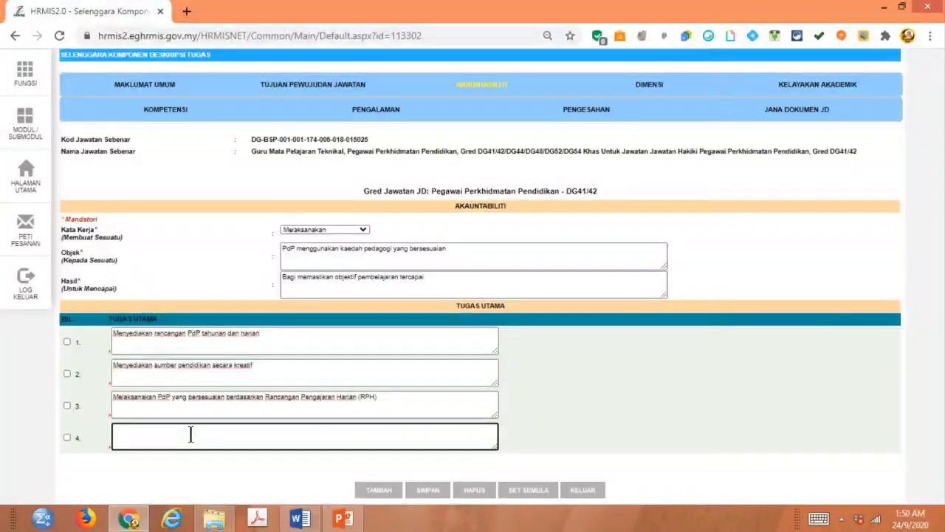
type("4\tMembimbing murid bagi peningkatan prestasi")
left_click(127, 430)
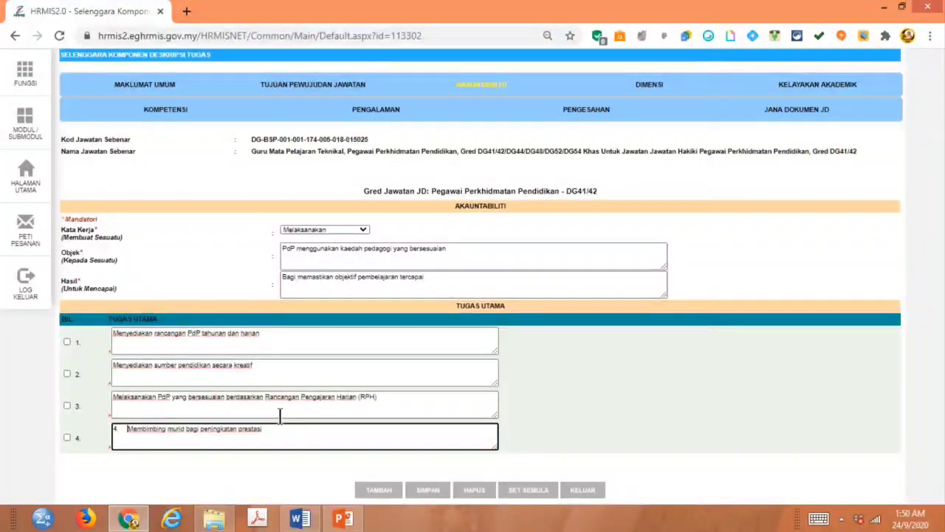
key("BackSpace")
key("BackSpace")
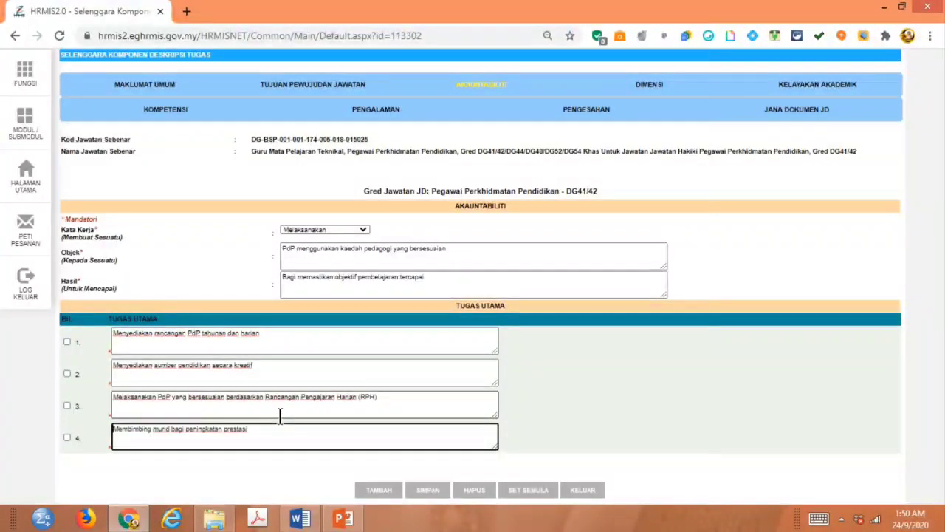
Step: Add a fifth Tugas Utama row, then copy "Membuat refleksi dan penambahbaikan" in the Word document and turn it black
left_click(380, 491)
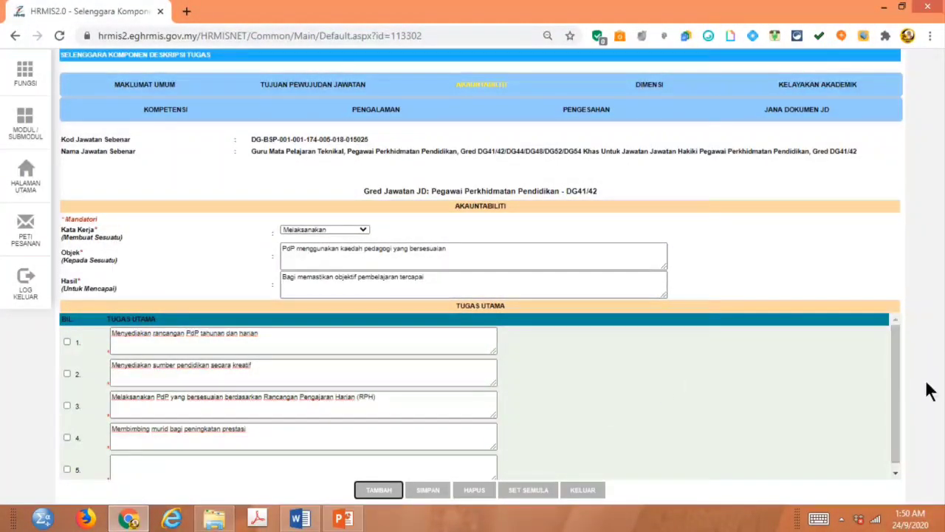
scroll(898, 411, "down", 1)
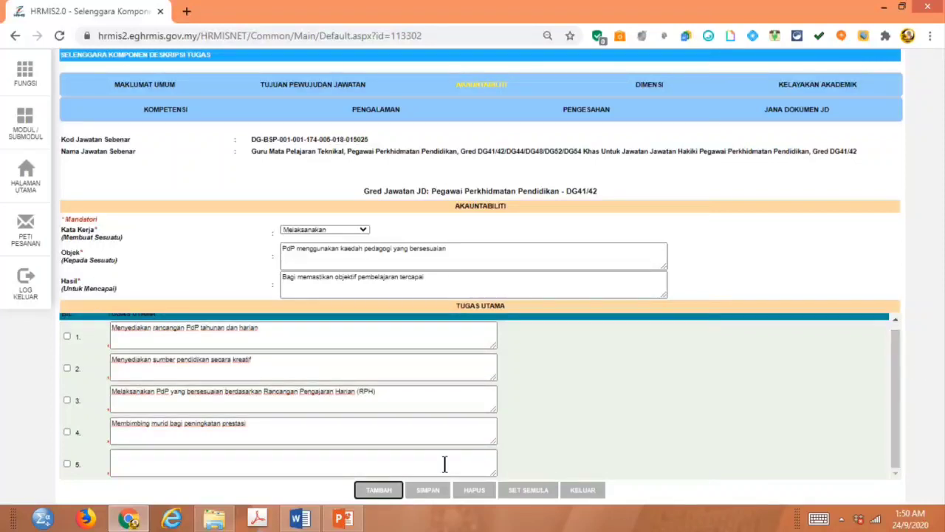
left_click(306, 522)
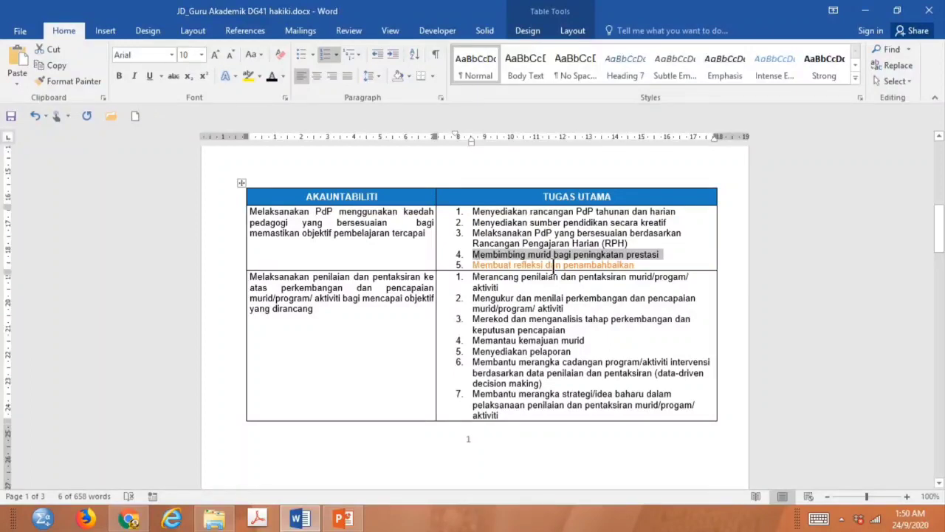
left_click_drag(472, 265, 635, 265)
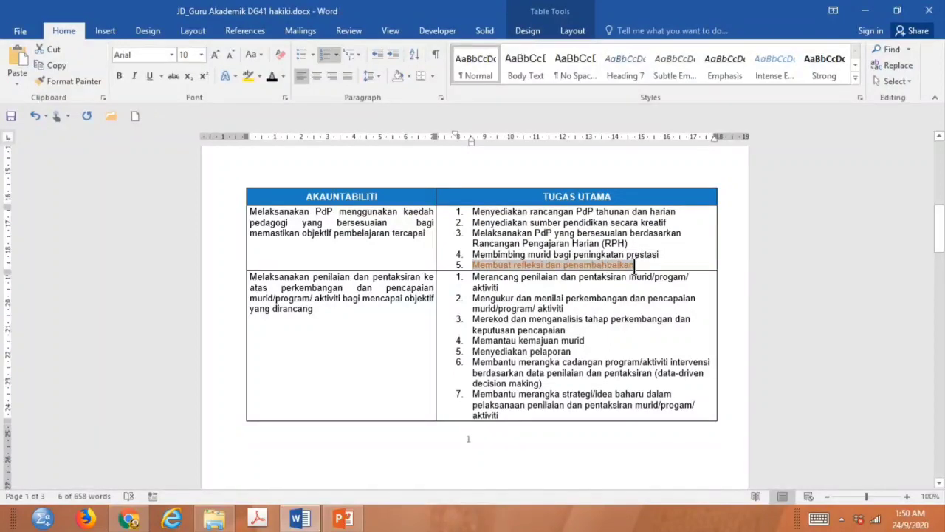
left_click(272, 78)
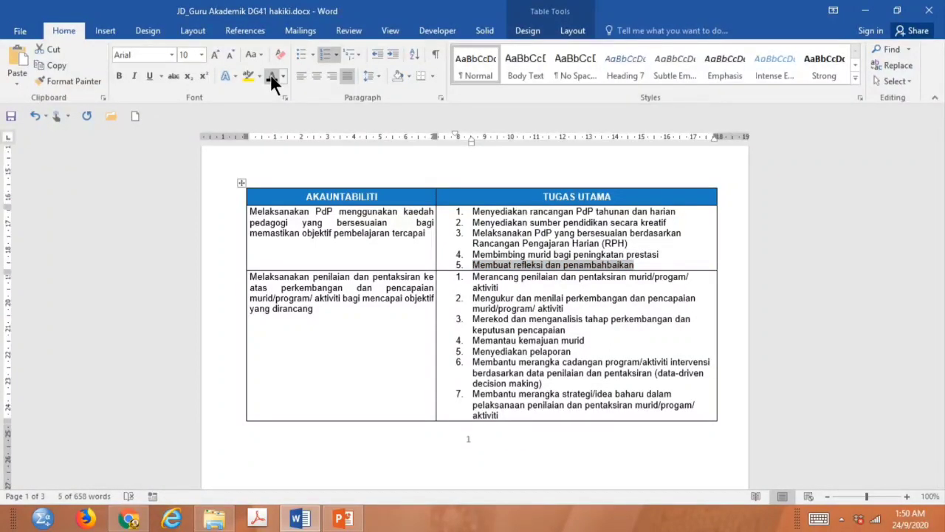
Step: In the HRMIS form in Chrome, enter "Membuat refleksi dan penambahbaikan" in Tugas Utama row 5 without its list number
left_click(129, 520)
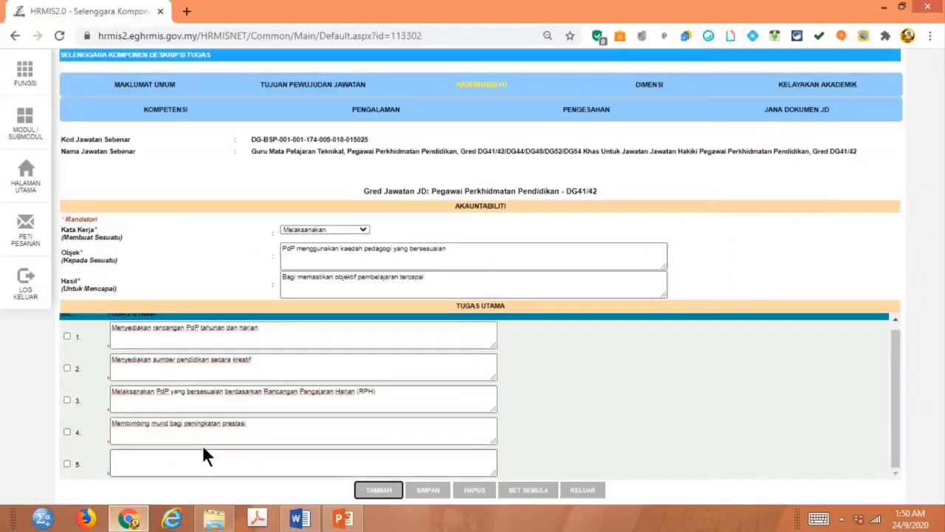
left_click(198, 456)
type("5.\tMembuat refleksi dan penambahbaikan")
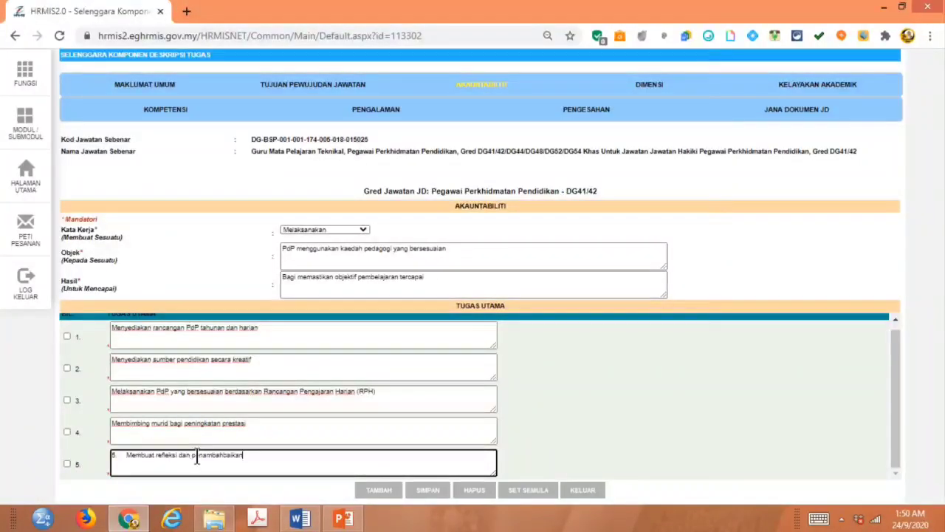
left_click(126, 456)
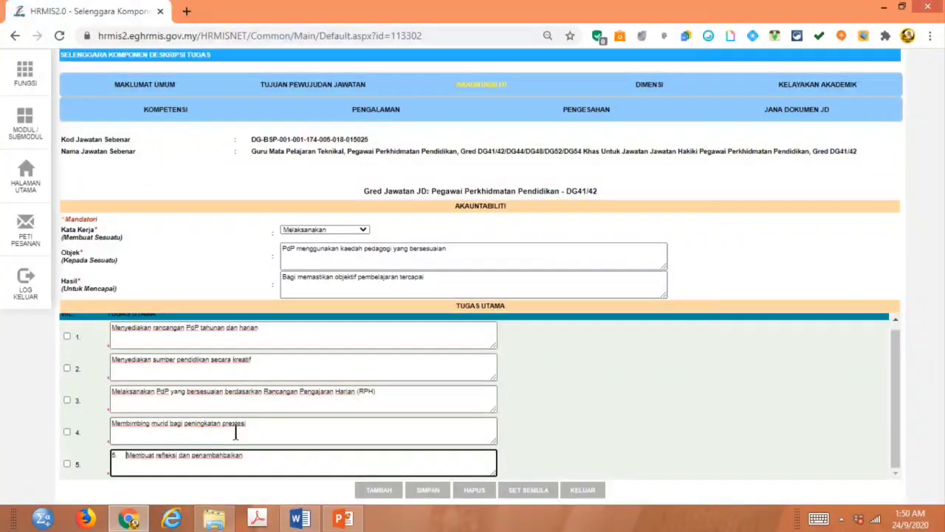
key("BackSpace")
key("BackSpace")
key("BackSpace")
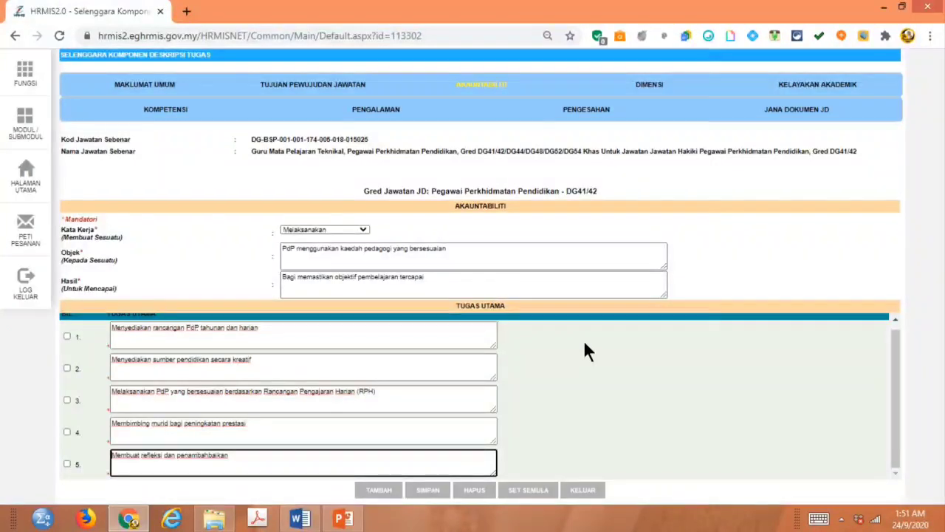
Step: Save the Akauntabiliti record with its five Tugas Utama entries
left_click(433, 492)
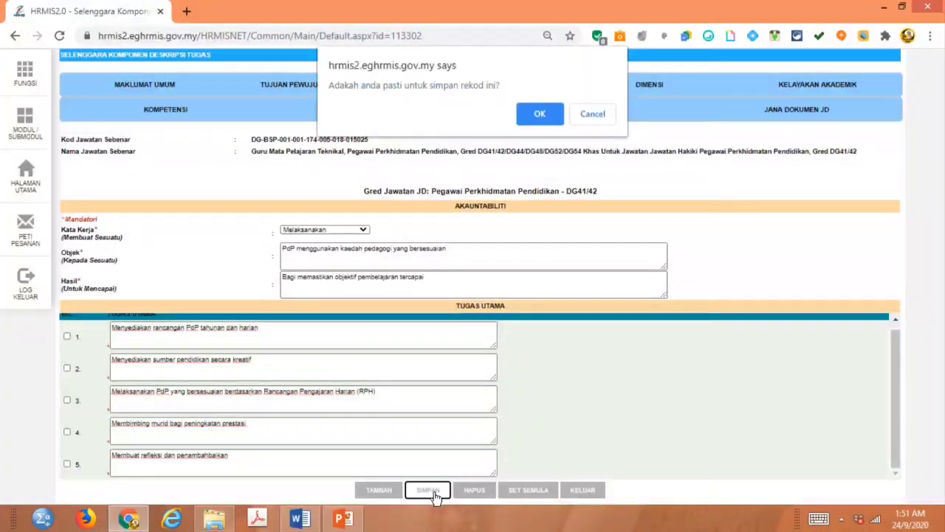
left_click(554, 117)
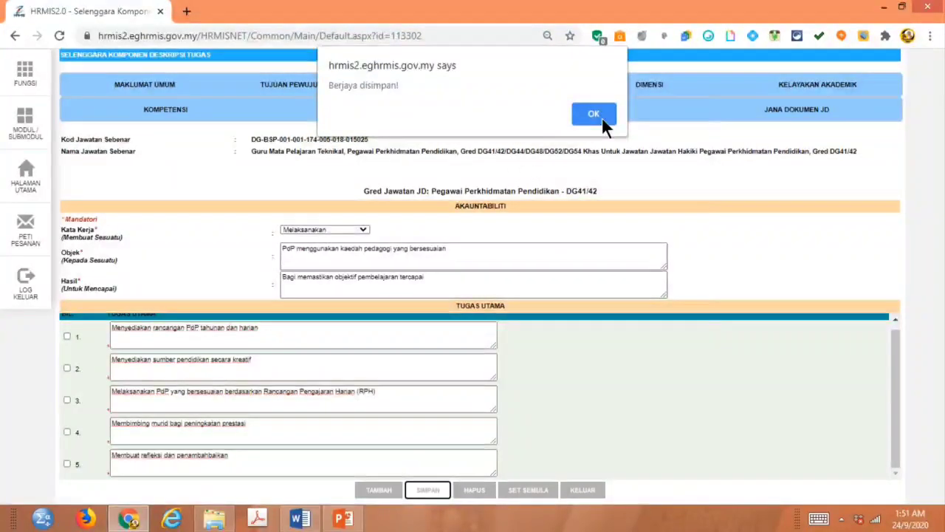
left_click(599, 118)
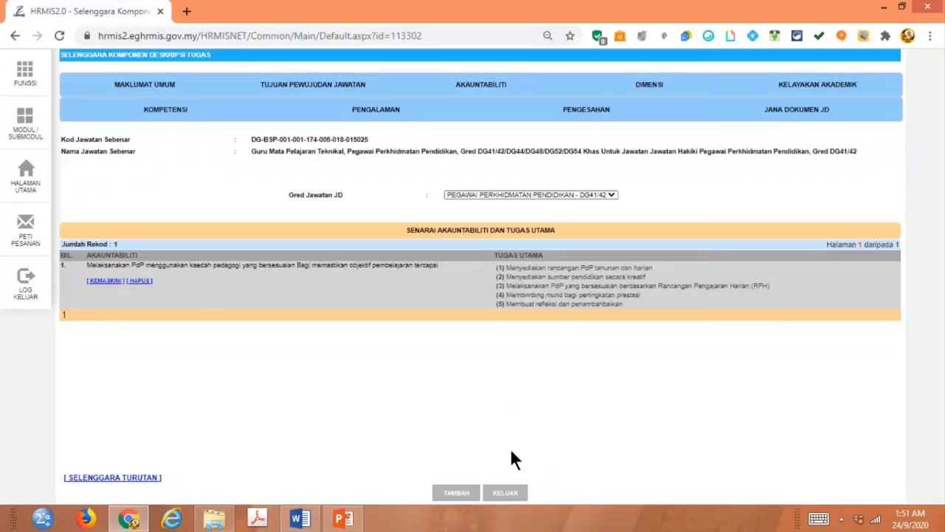
Step: Open the Dimensi section of the job description, then switch to the Word document and consult its DIMENSI table
left_click(668, 90)
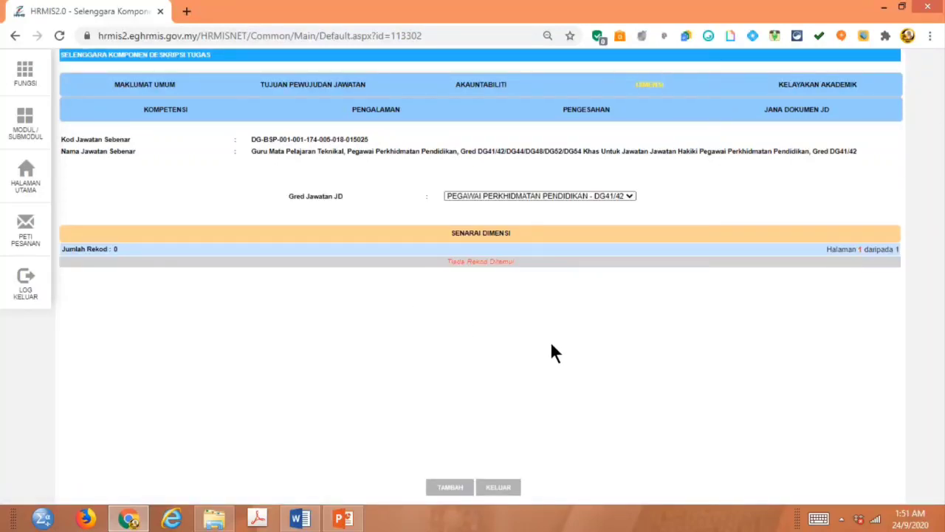
left_click(300, 518)
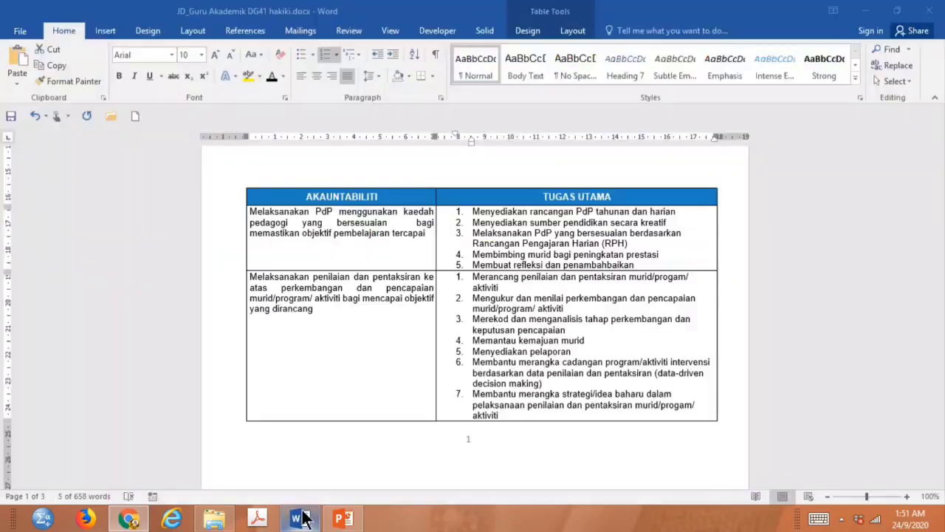
scroll(535, 325, "down", 1)
scroll(535, 325, "down", 15)
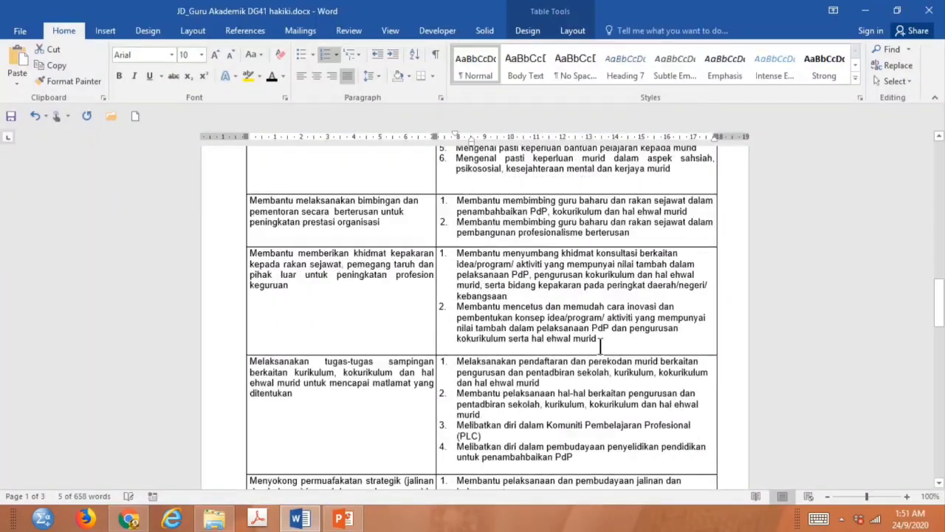
scroll(600, 342, "down", 8)
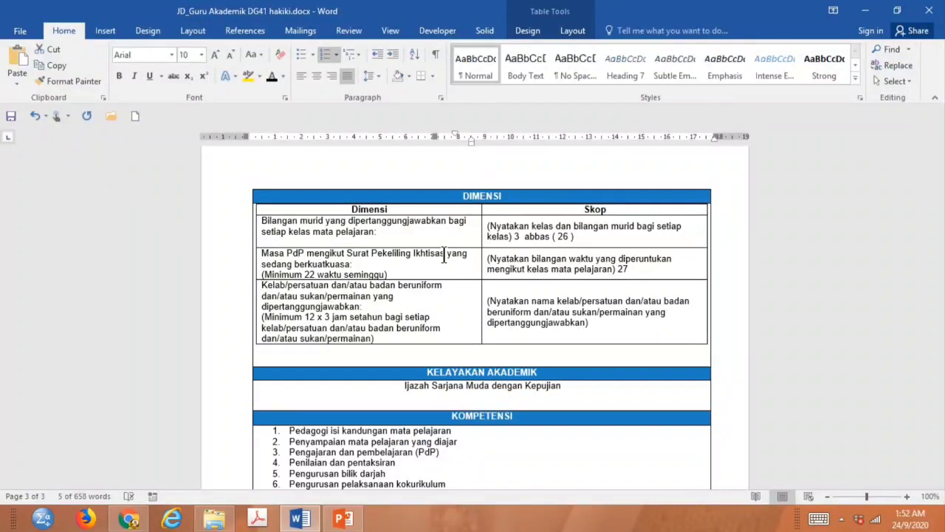
Step: Return to HRMIS in Chrome, start a new Dimensi record and look through the available dimension types
left_click(126, 519)
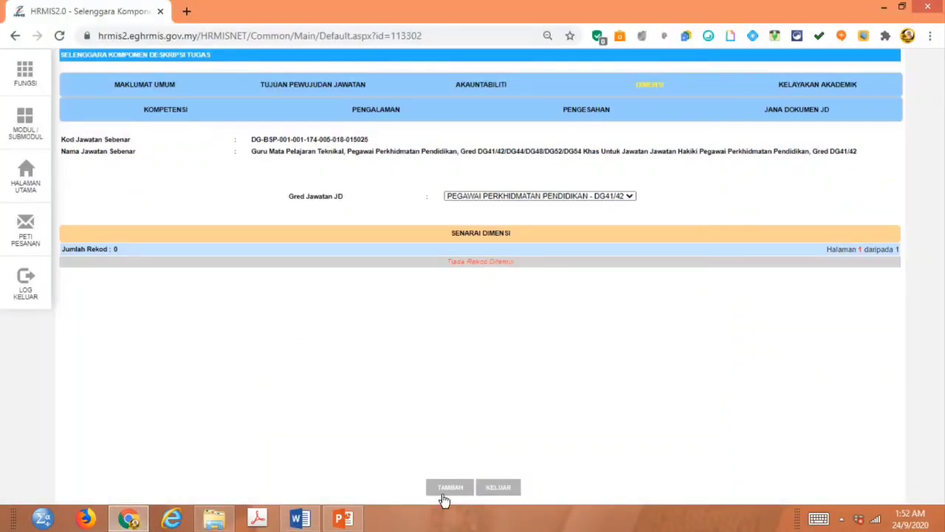
left_click(450, 488)
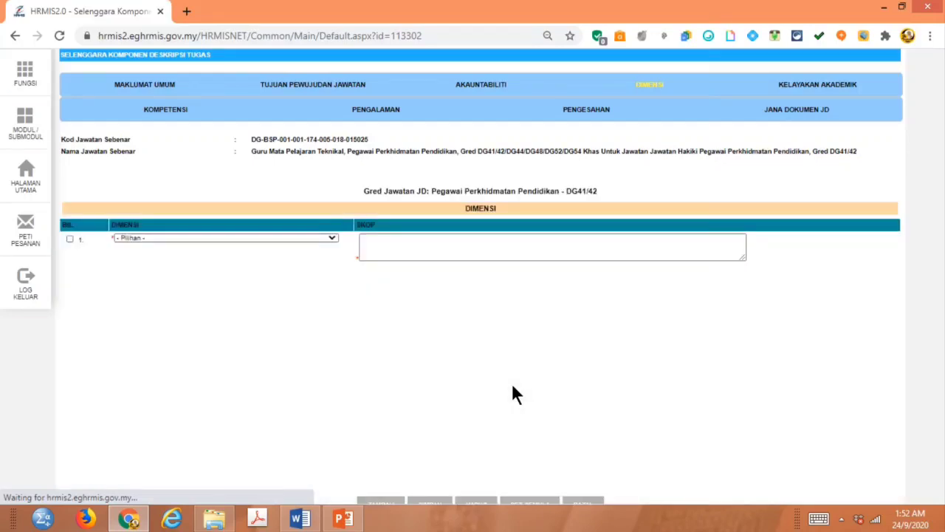
left_click(332, 240)
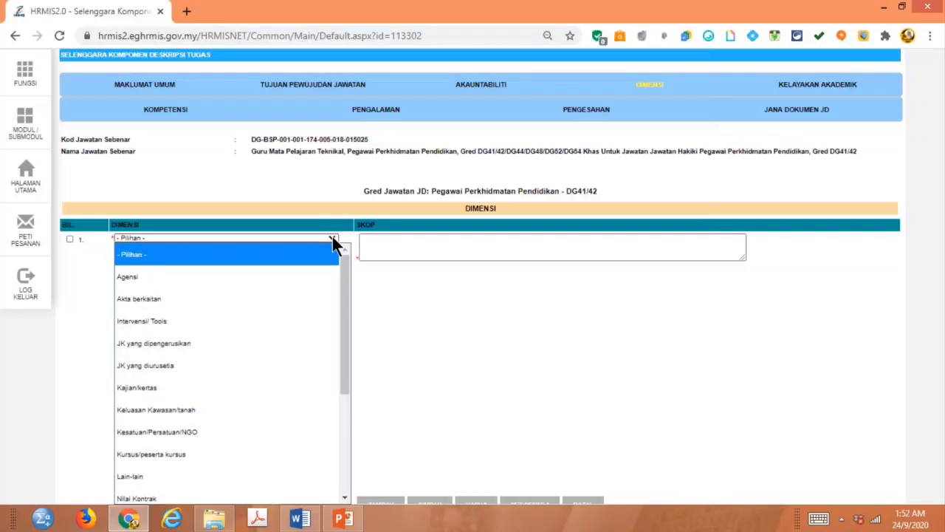
left_click(541, 389)
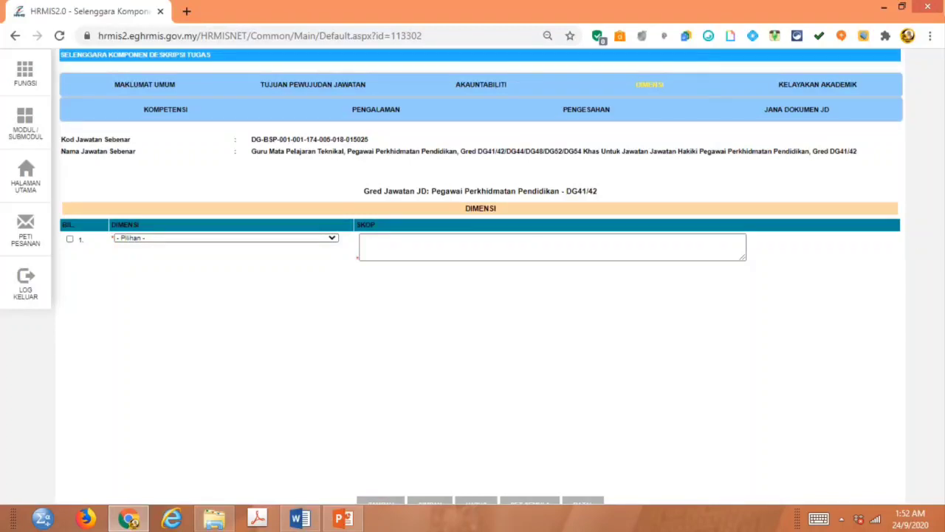
Step: Reduce the browser's page zoom to 75%
left_click(931, 35)
left_click(837, 165)
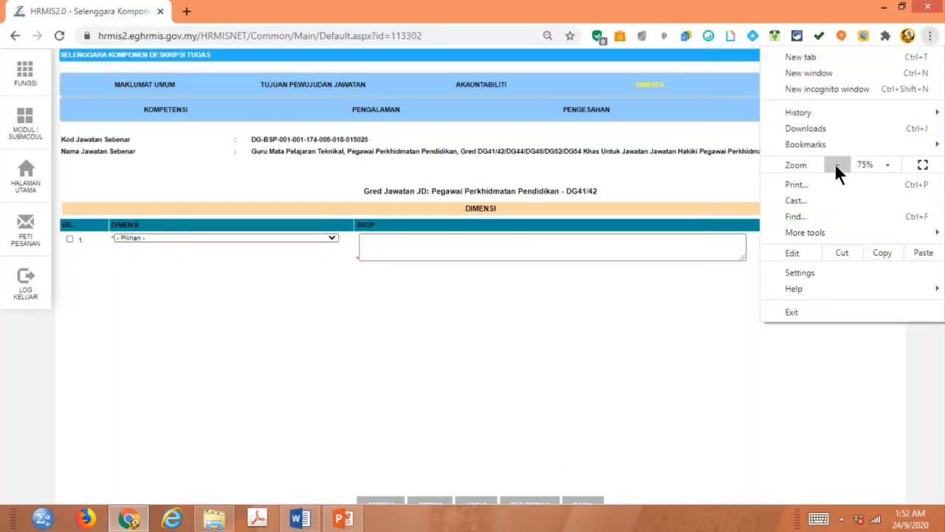
left_click(627, 325)
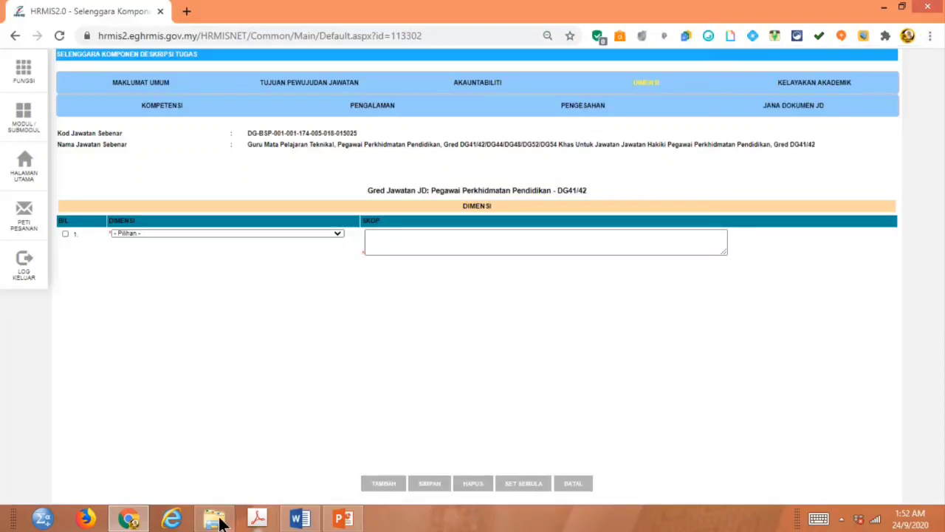
Step: Check the DIMENSI table in the Word document, then set the dimension in row 1 of the HRMIS form in Chrome to Lain-lain
left_click(300, 518)
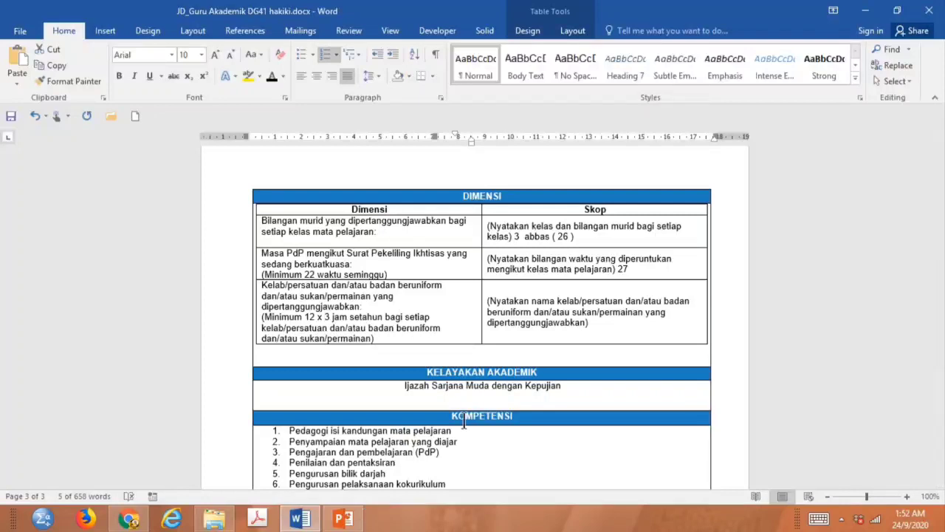
left_click(127, 519)
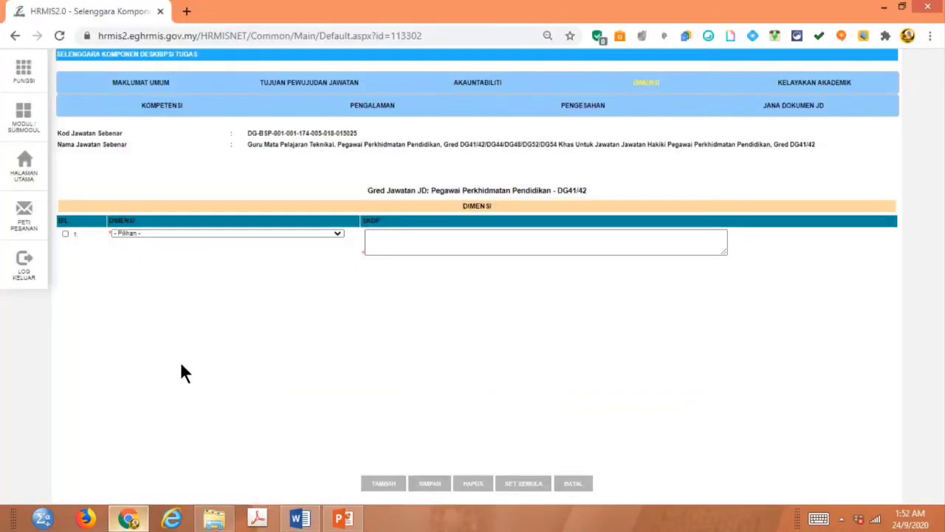
left_click(338, 234)
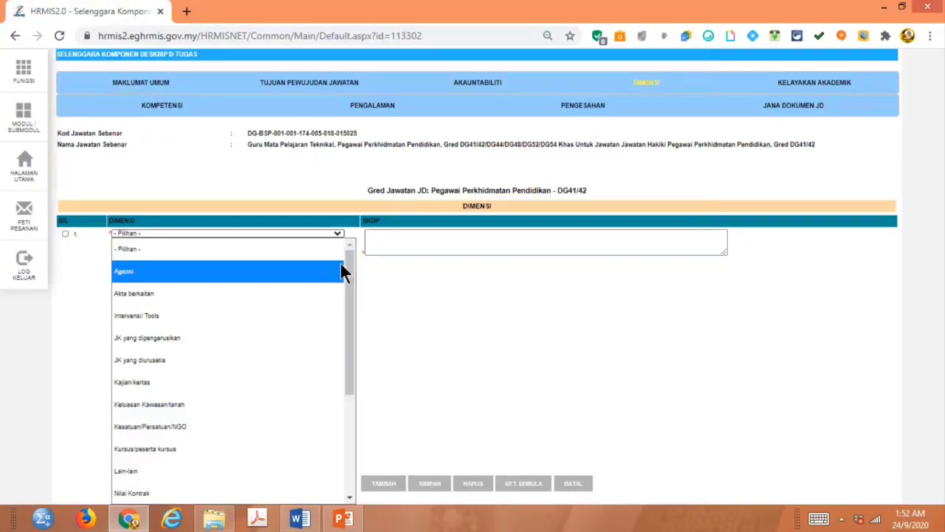
left_click_drag(347, 271, 346, 429)
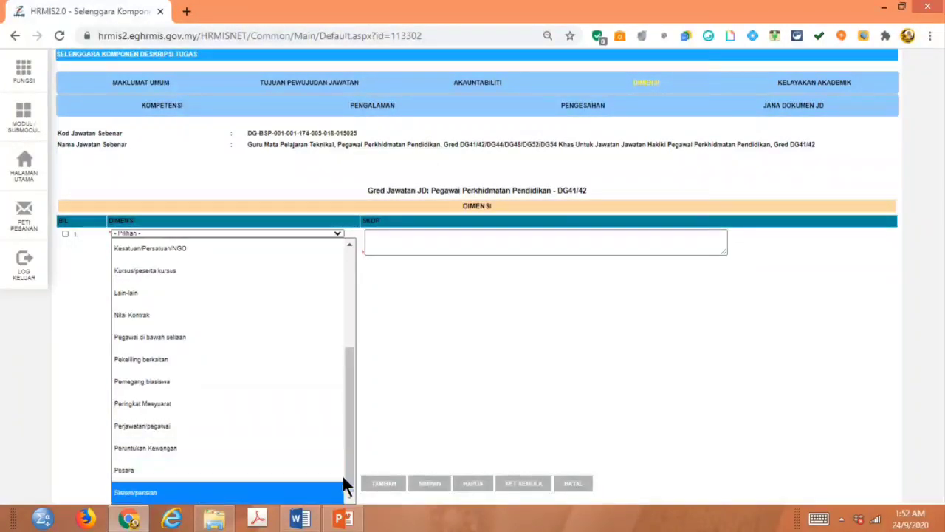
left_click_drag(350, 473, 365, 391)
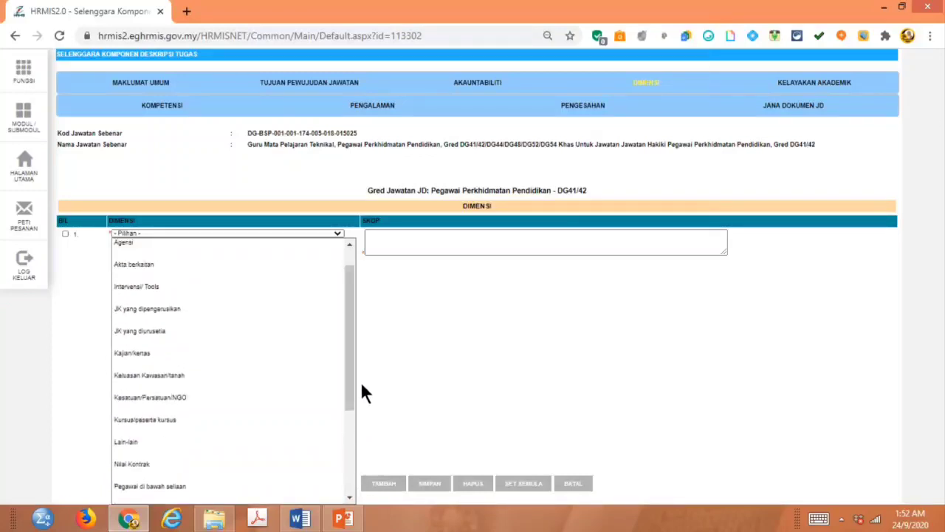
left_click(137, 442)
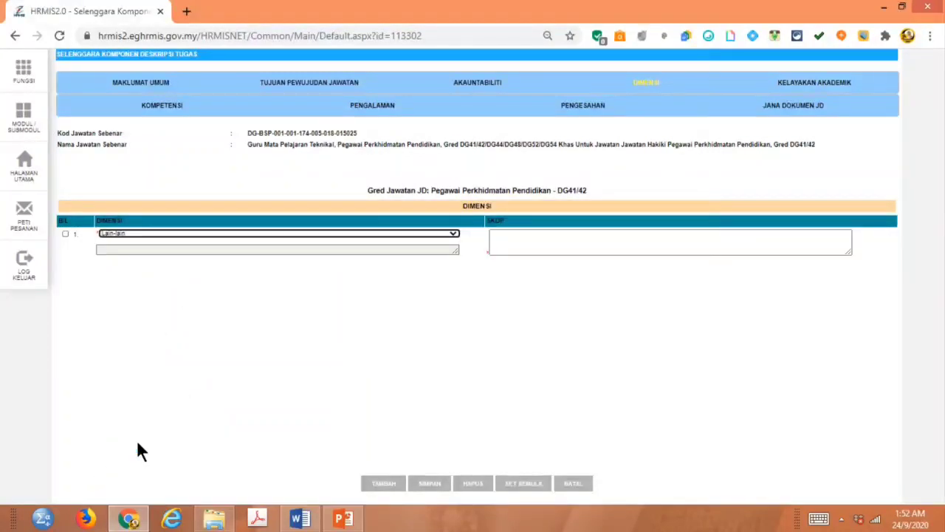
Step: Copy "Bilangan murid yang dipertanggungjawabkan bagi setiap kelas mata pelajaran" from the Word document into the row 1 dimension description in HRMIS in Chrome
left_click(124, 250)
left_click(300, 518)
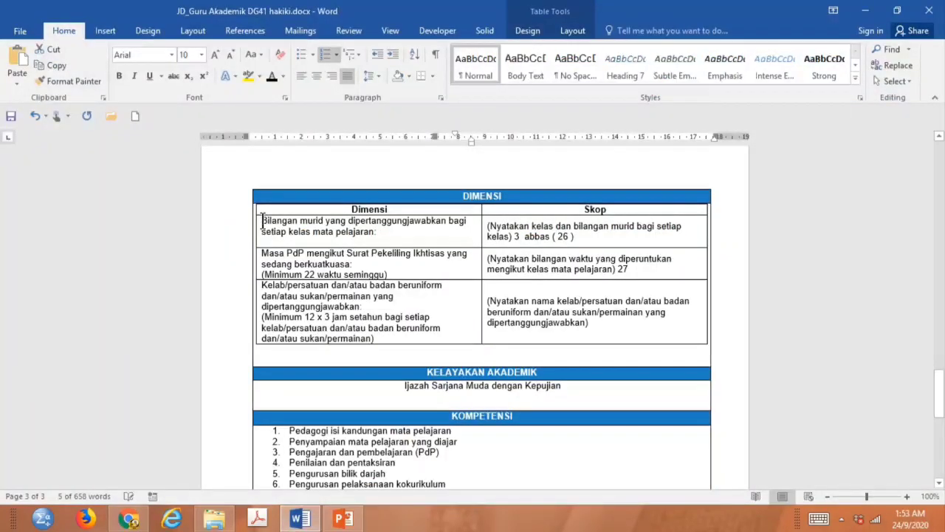
left_click_drag(263, 220, 374, 234)
key("ctrl+c")
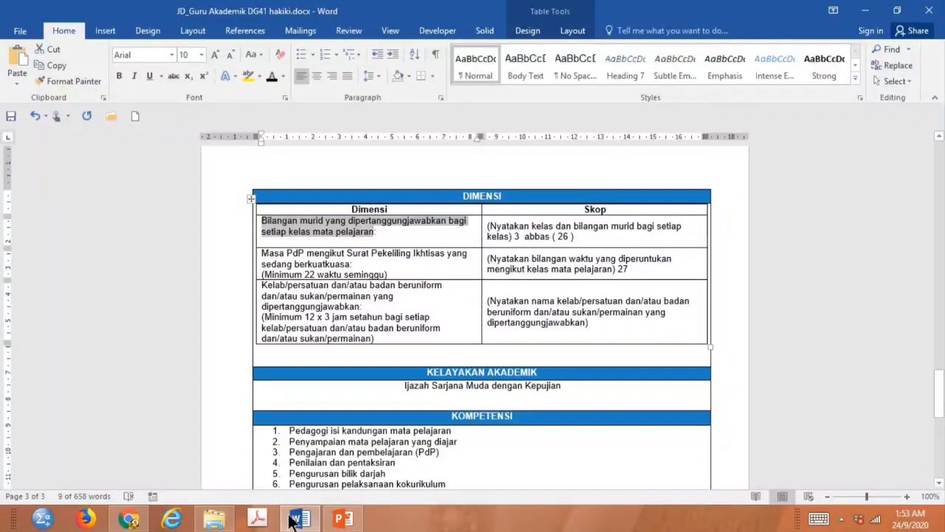
left_click(128, 519)
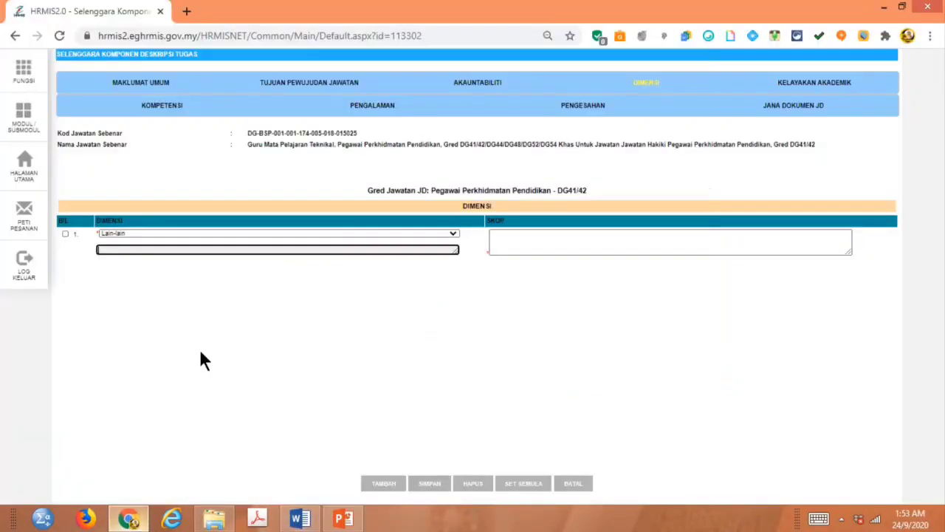
left_click(180, 250)
key("ctrl+v")
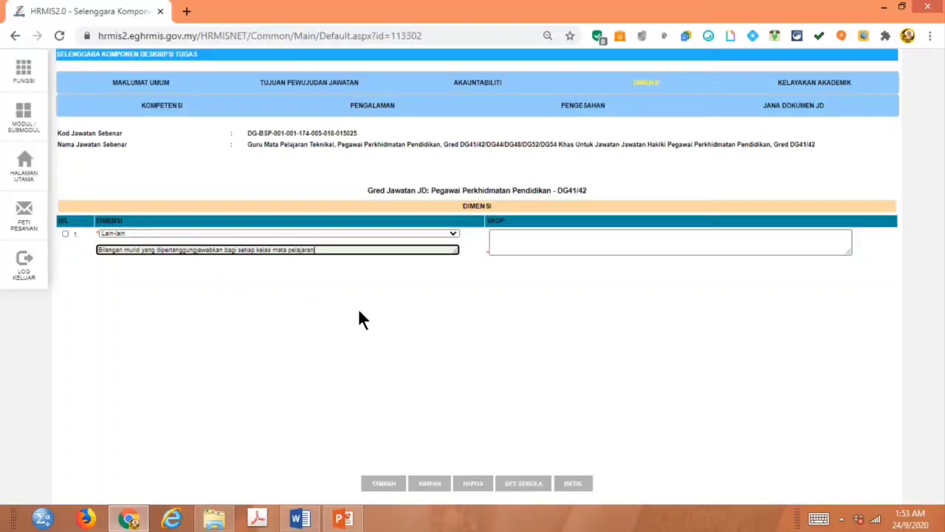
Step: Enter "3 ARIF ( 26)," as the Skop of dimension row 1 and save the record
left_click(570, 239)
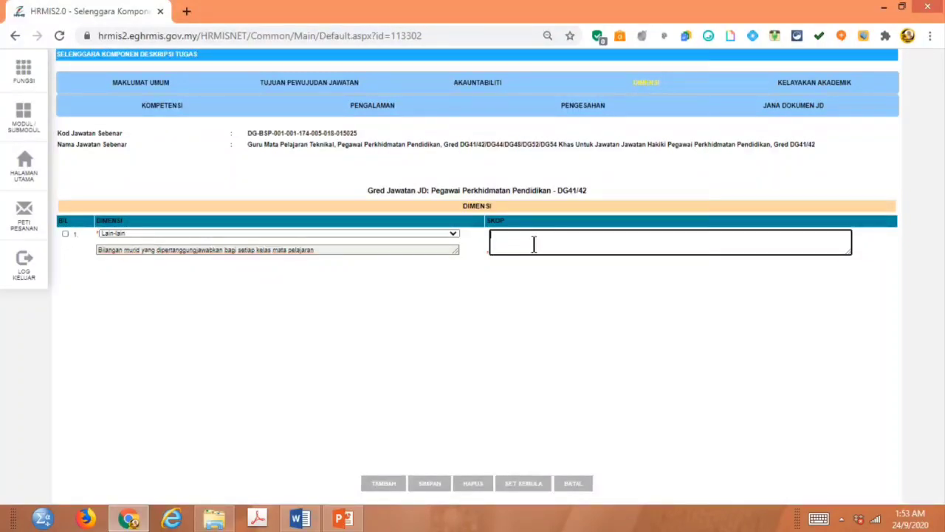
type("3")
type(" ali")
key("BackSpace")
key("BackSpace")
type("ARIF ( 26),")
left_click(431, 485)
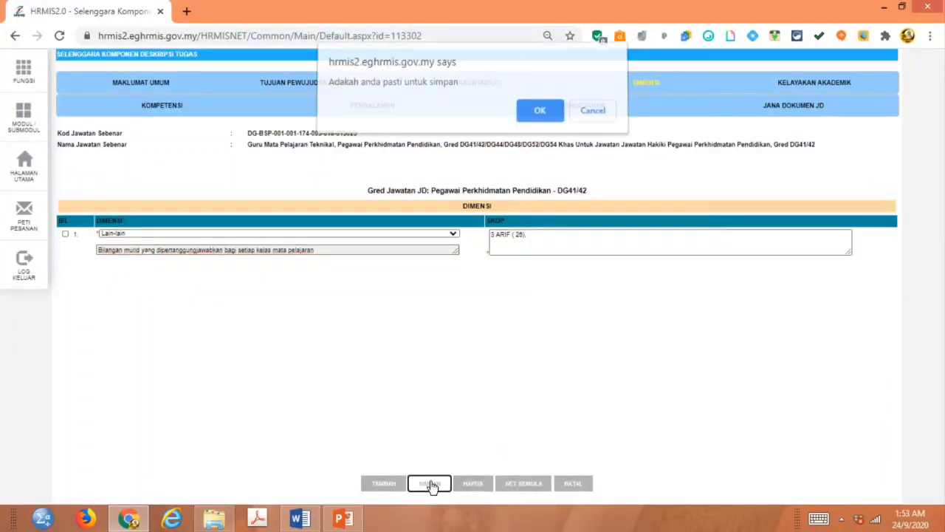
left_click(545, 114)
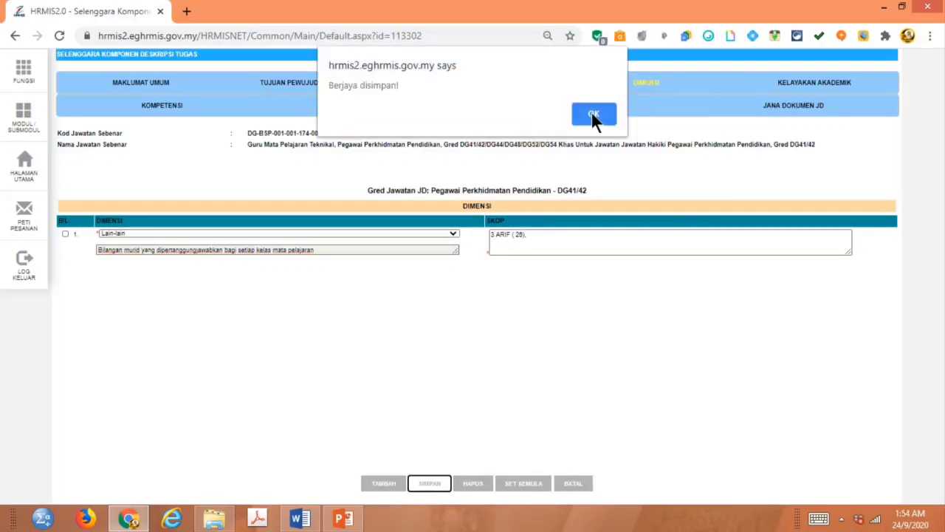
left_click(595, 115)
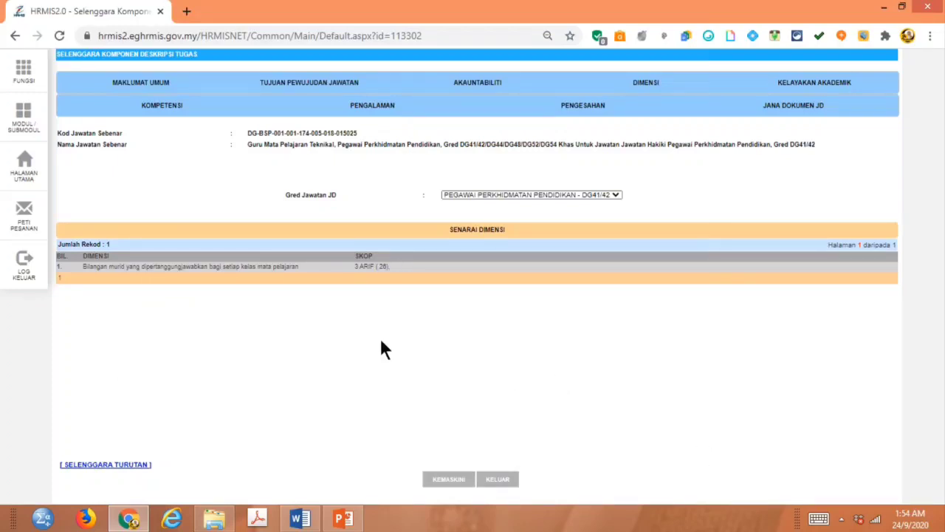
Step: Reopen the dimension list for updating and add a second row with its dimension set to Lain-lain
left_click(452, 484)
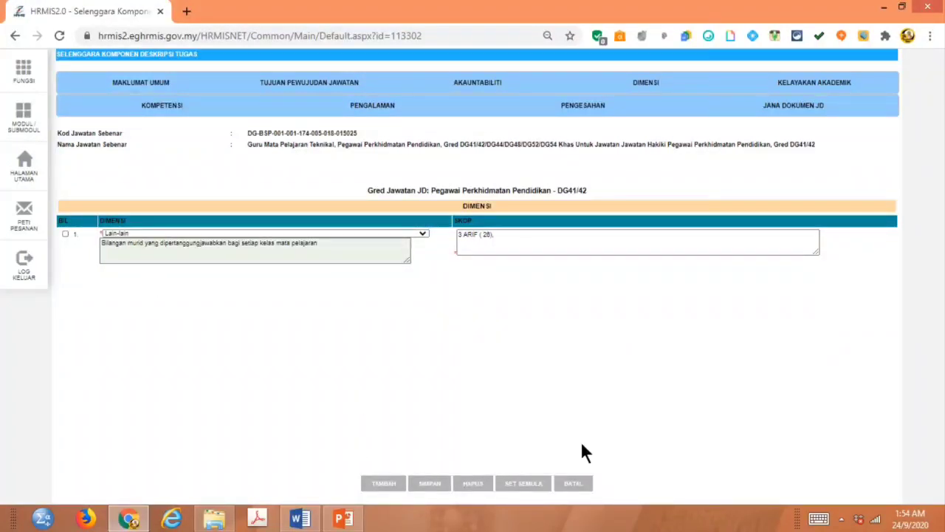
left_click(385, 485)
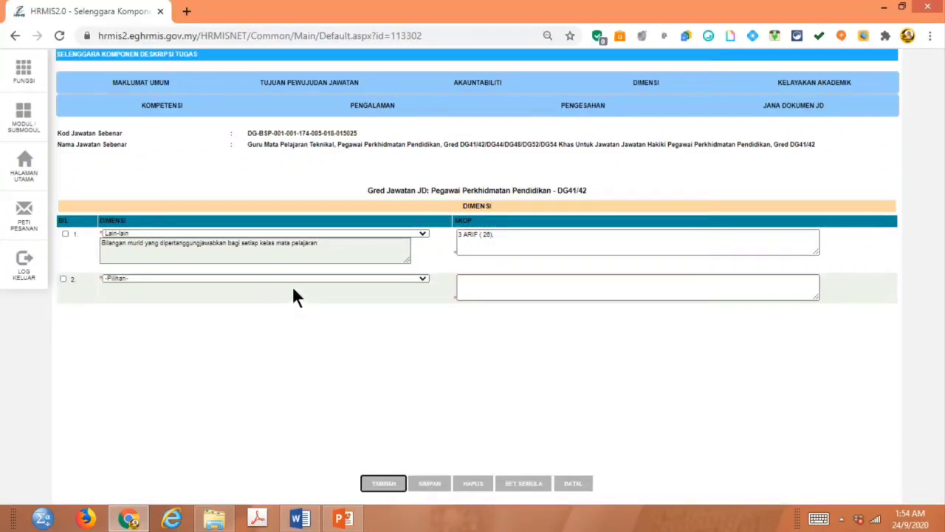
left_click(421, 278)
scroll(144, 223, "down", 1)
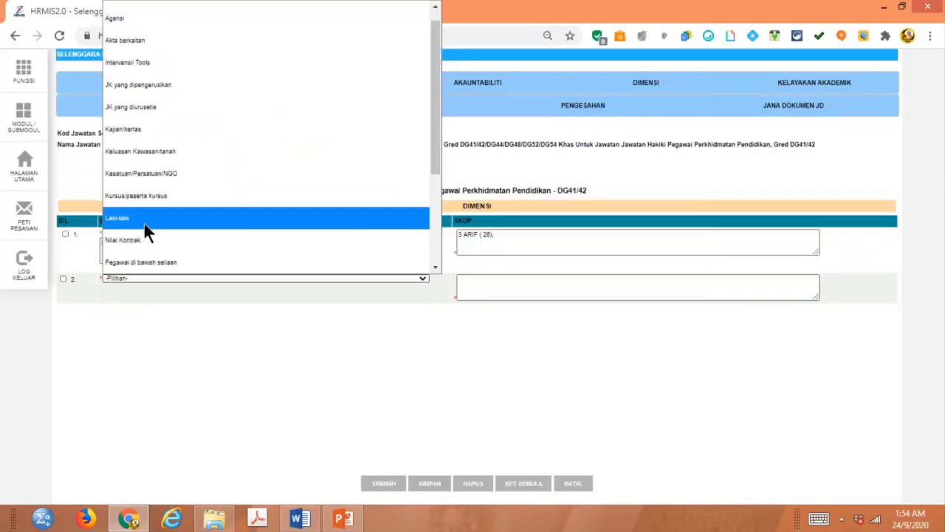
scroll(173, 158, "down", 2)
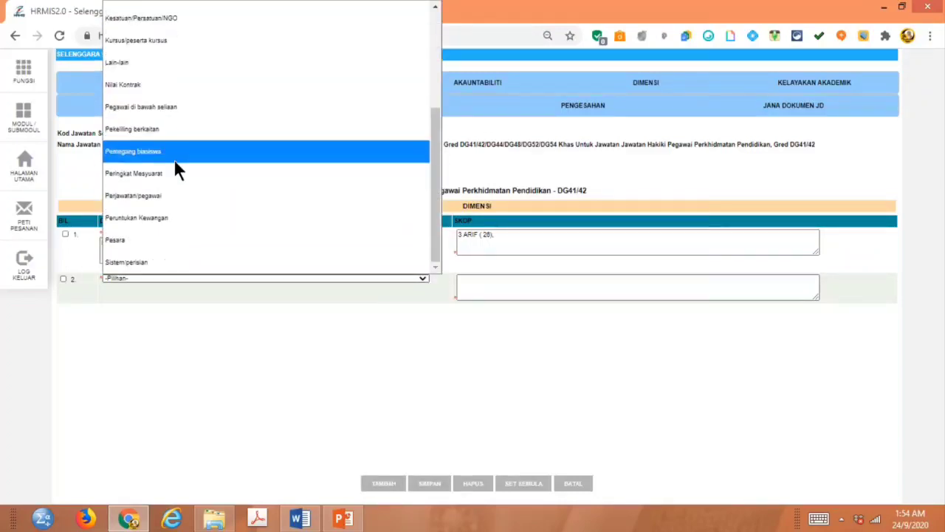
scroll(174, 159, "up", 3)
scroll(187, 51, "down", 3)
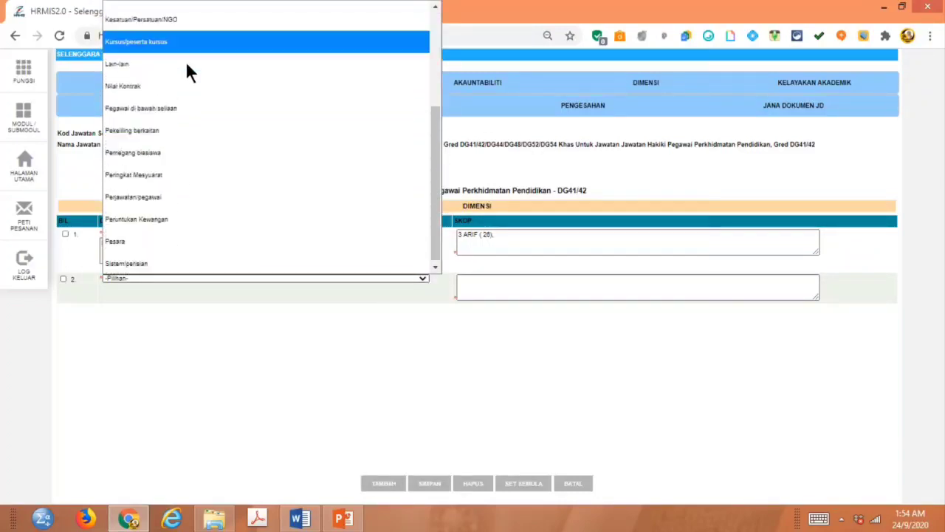
left_click(140, 62)
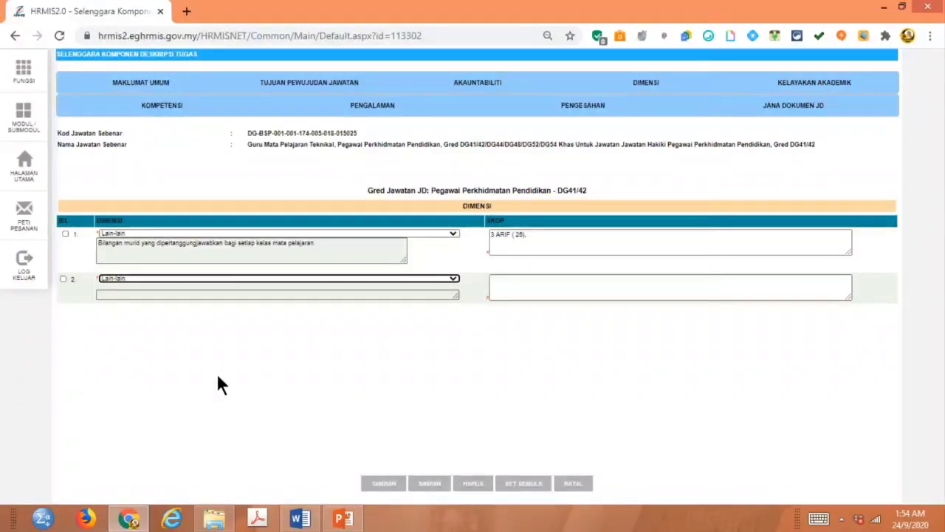
Step: Copy "Masa PdP mengikut Surat Pekeliling Ikhtisas yang sedang berkuatkuasa:" from the Word document into the row 2 dimension description in HRMIS in Chrome
left_click(318, 522)
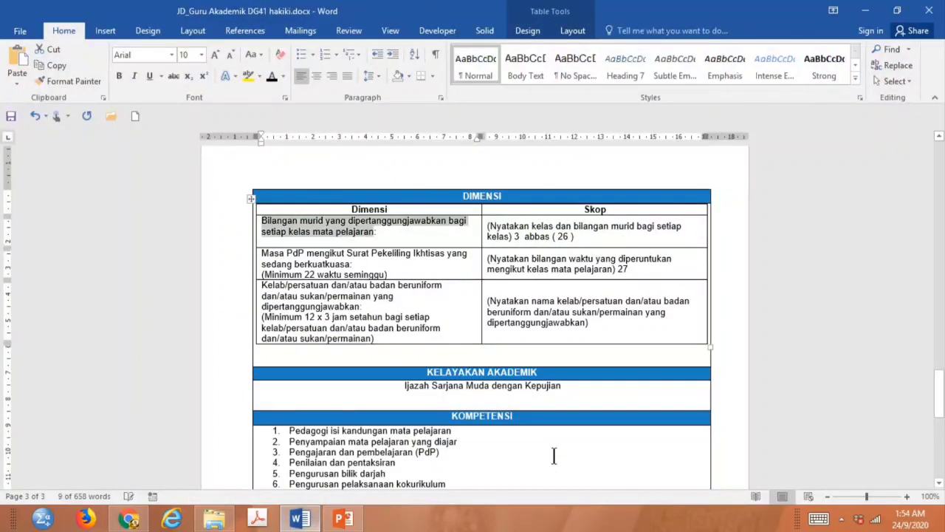
left_click(259, 253)
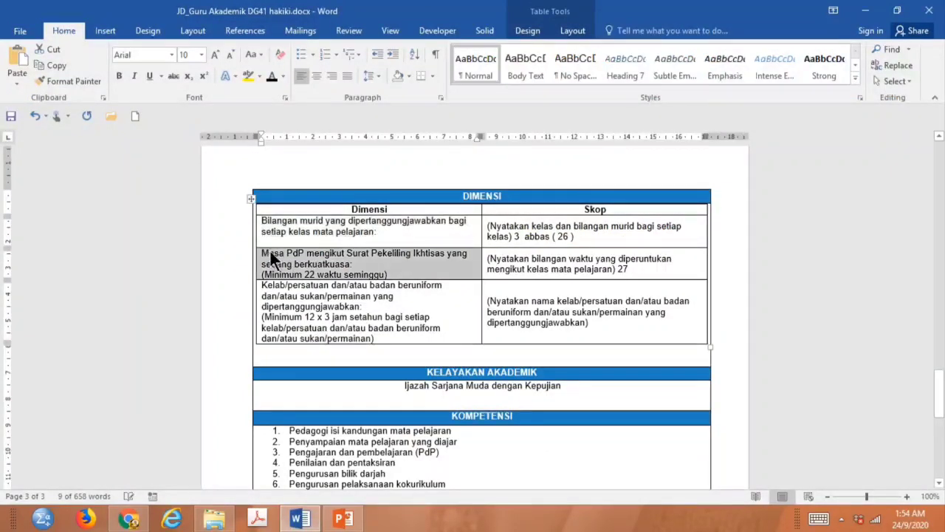
left_click(263, 252)
left_click_drag(262, 253, 369, 261)
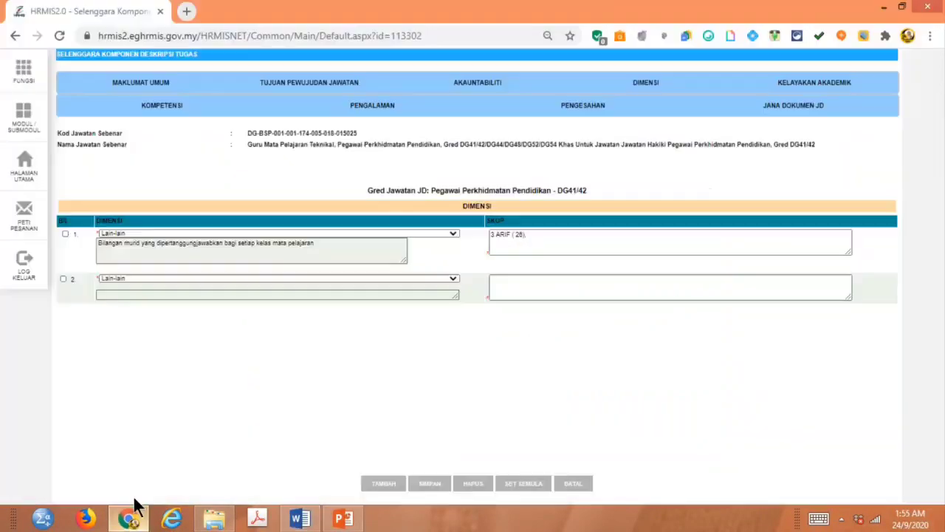
left_click(130, 518)
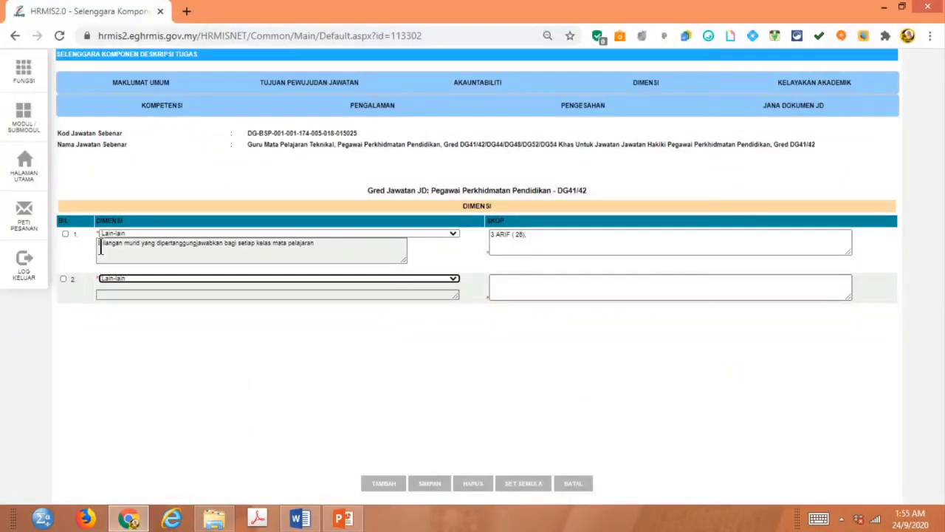
left_click(139, 294)
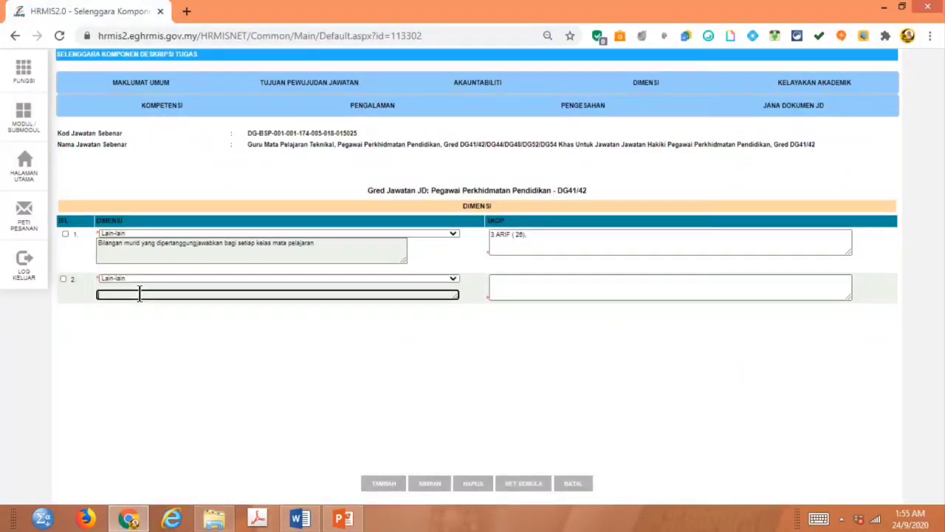
type("Masa PdP mengikut Surat Pekeliling Ikhtisas yang sedang berkuatkuasa.")
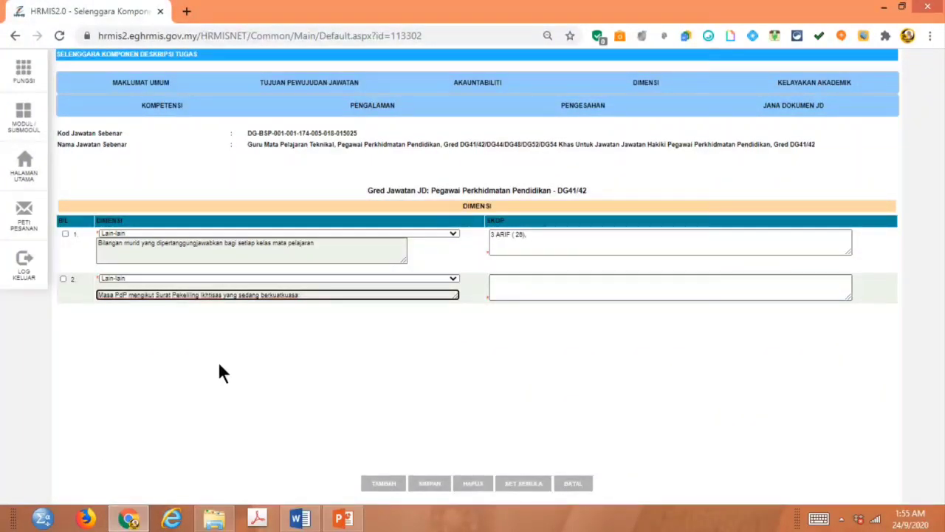
Step: Add a third dimension row, then copy "Kelab/persatuan dan/atau badan beruniform dan/atau sukan/permainan yang dipertanggungjawabkan" from the DIMENSI table in the Word document
left_click(385, 484)
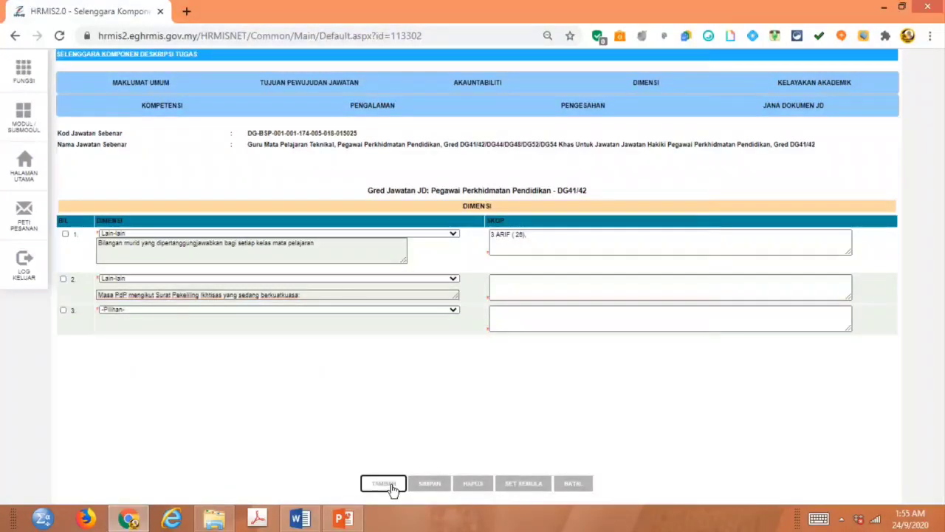
left_click(300, 518)
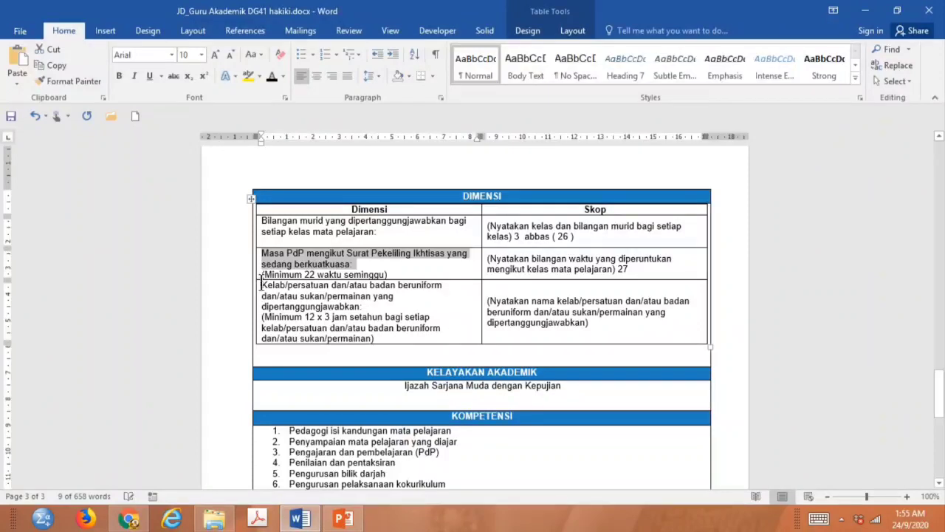
left_click_drag(262, 286, 362, 308)
key("ctrl+c")
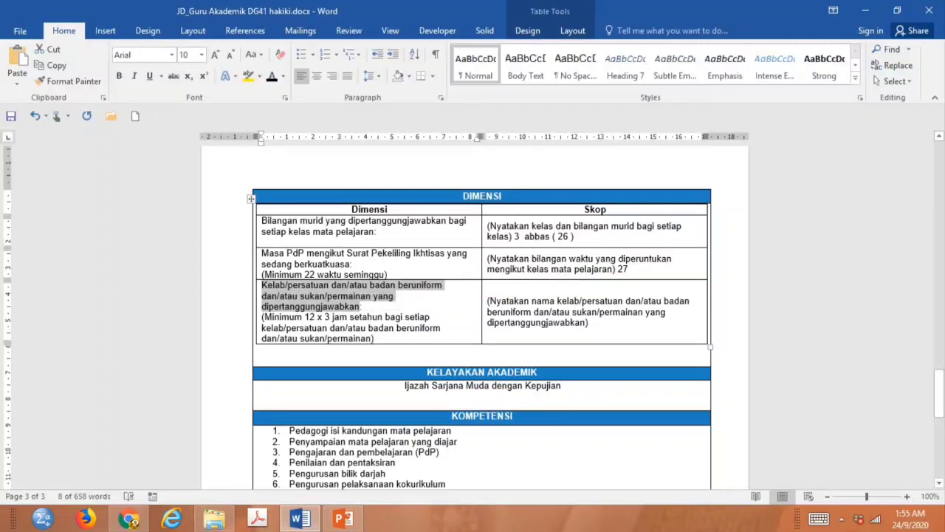
Step: Back in HRMIS in Chrome, set the row 3 dimension to Lain-lain and paste the copied Kelab/persatuan text as its description
left_click(127, 519)
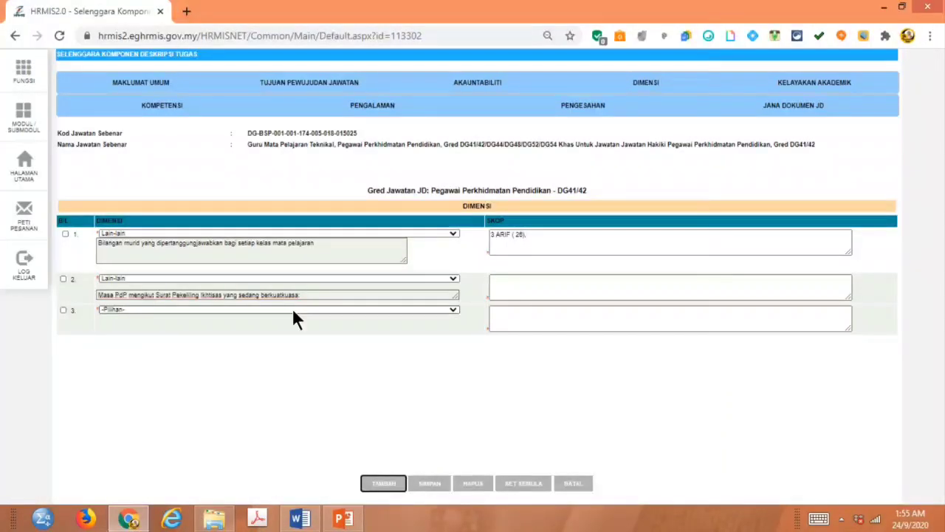
left_click(452, 308)
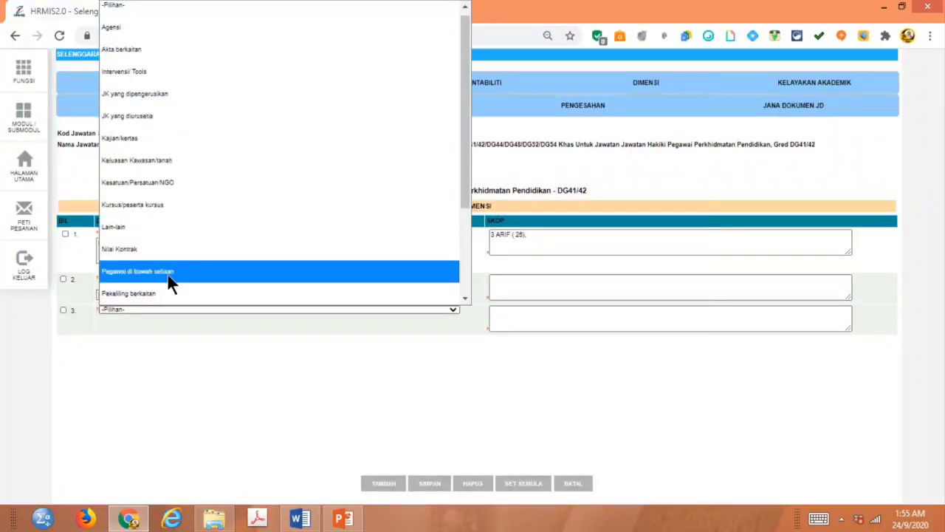
scroll(182, 207, "down", 2)
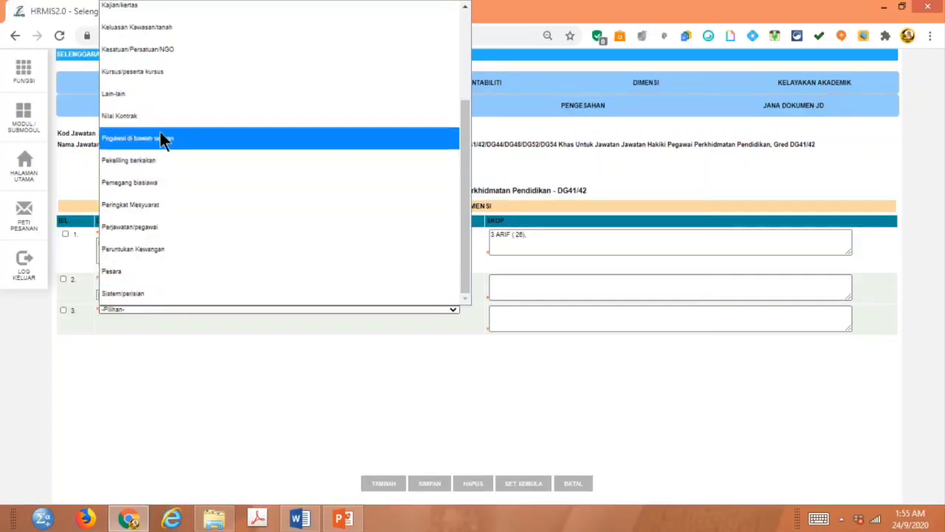
scroll(159, 136, "up", 2)
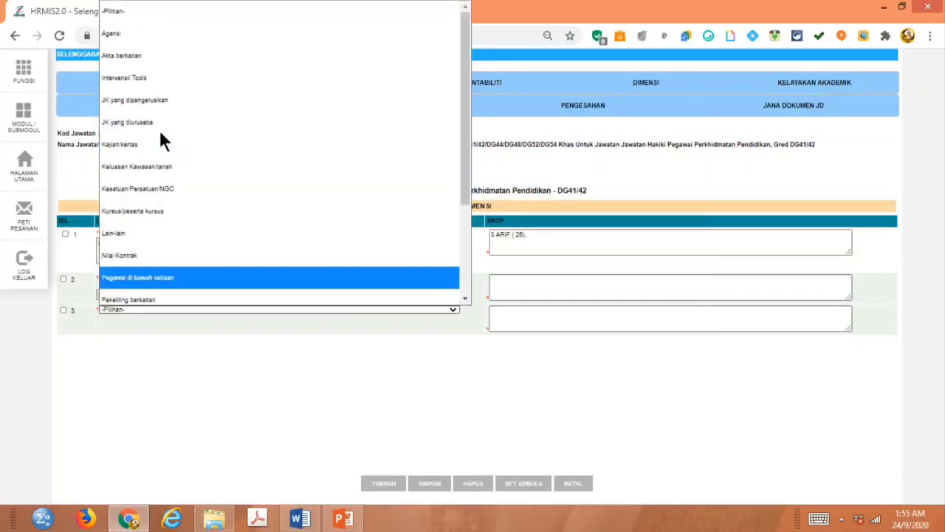
left_click(137, 234)
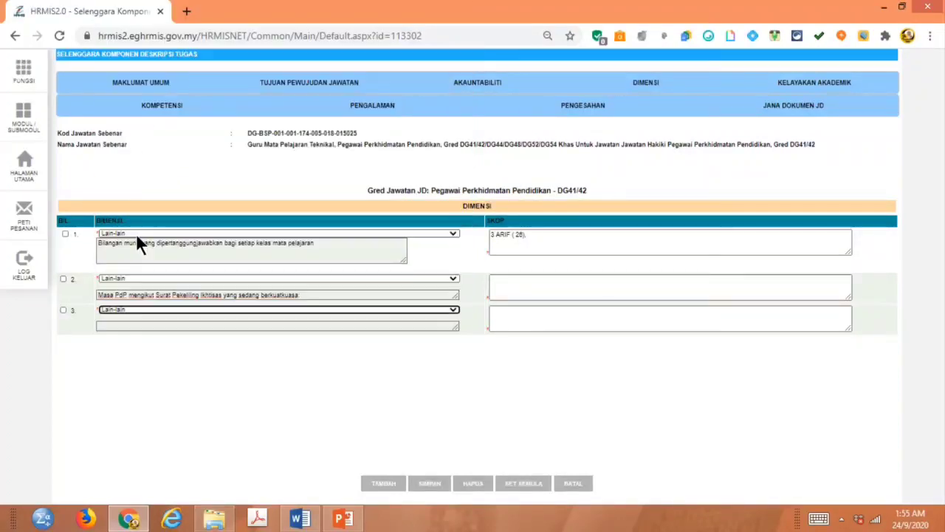
left_click(120, 328)
key("ctrl+v")
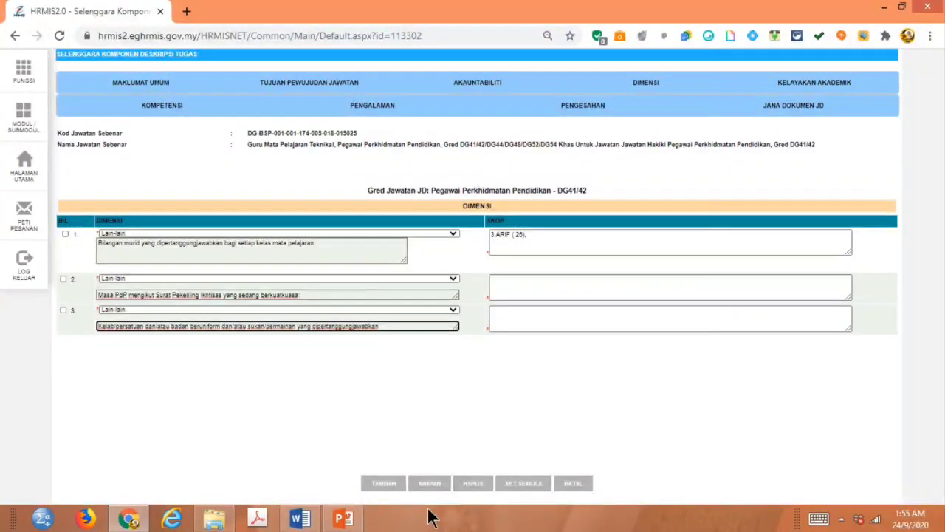
Step: Try to save the three dimension rows
left_click(428, 483)
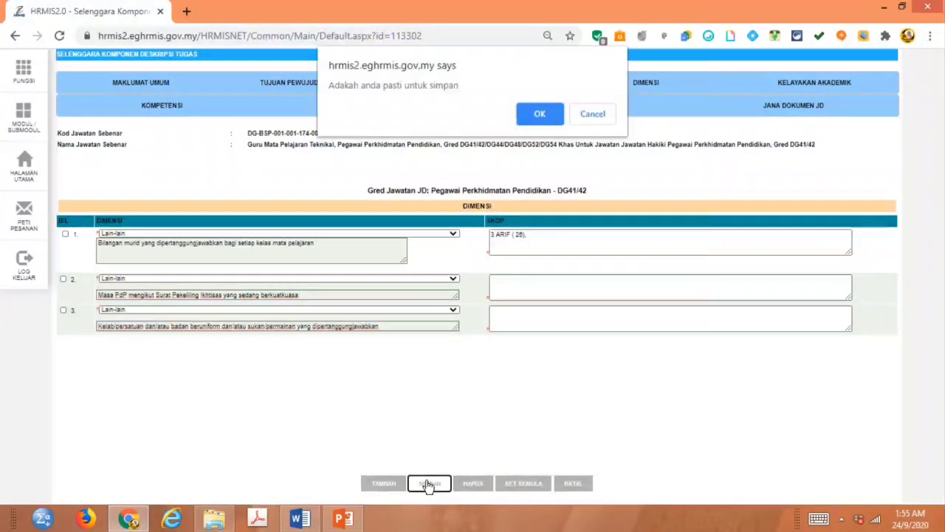
left_click(538, 113)
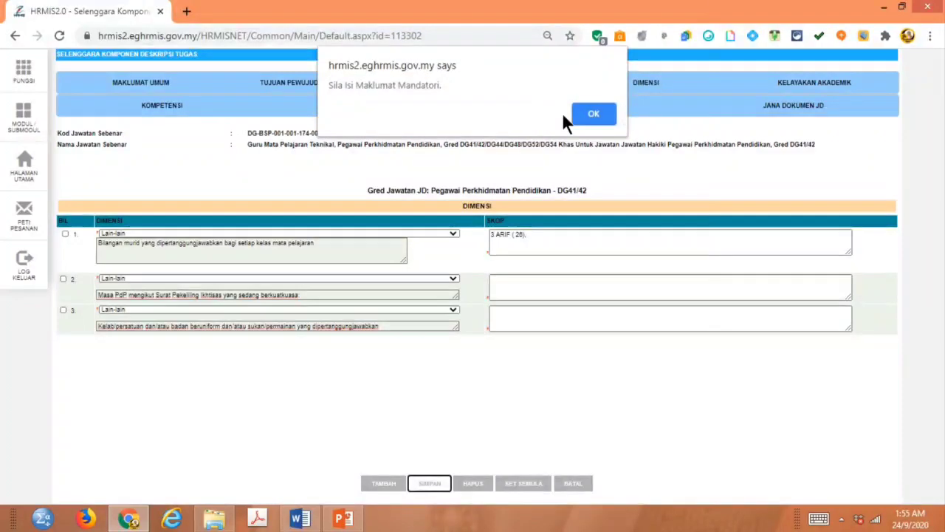
left_click(602, 116)
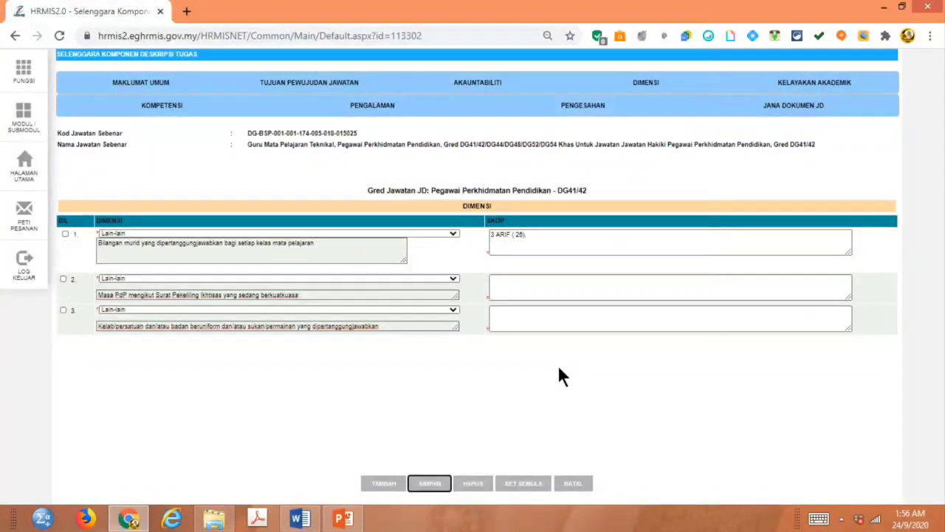
Step: Enter "27 WAKTU SEMINGGU" as the row 2 scope and "PENGAKAP" as the row 3 scope of the dimensions
left_click(545, 294)
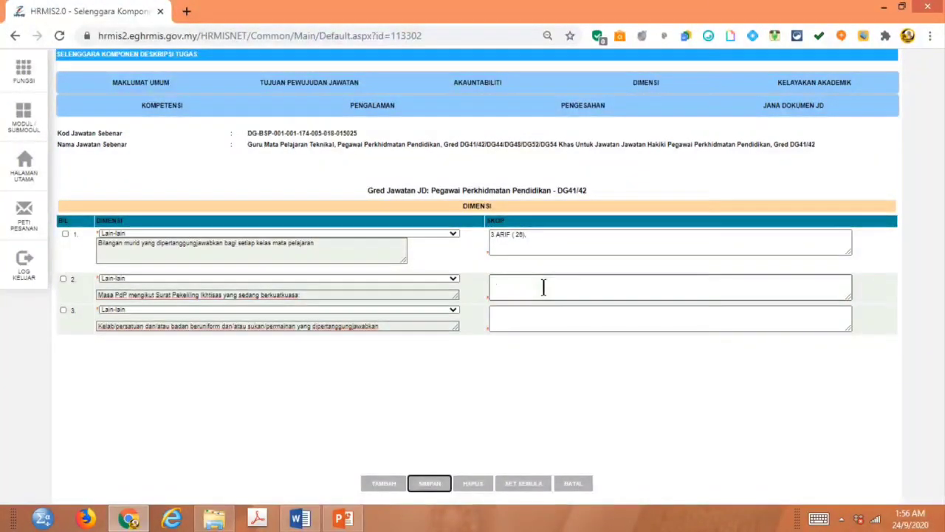
left_click(544, 287)
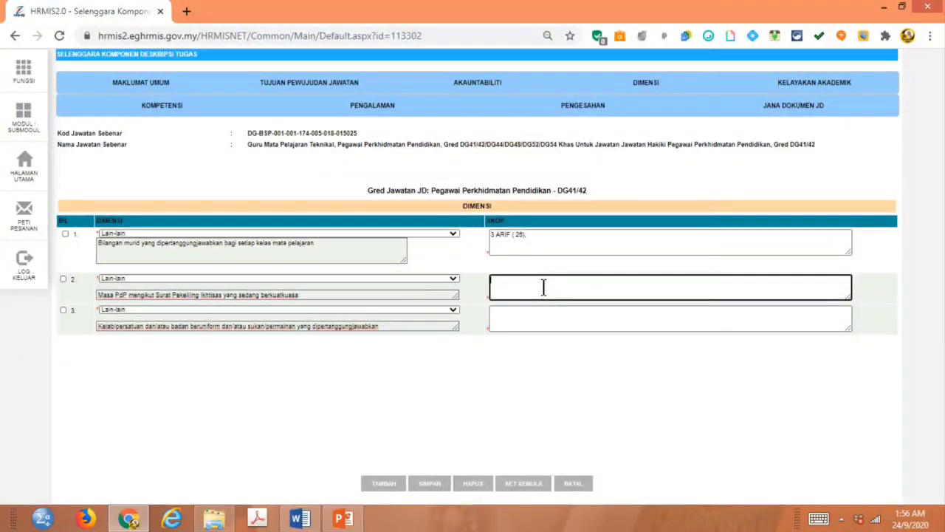
type("27 WAKTU SE")
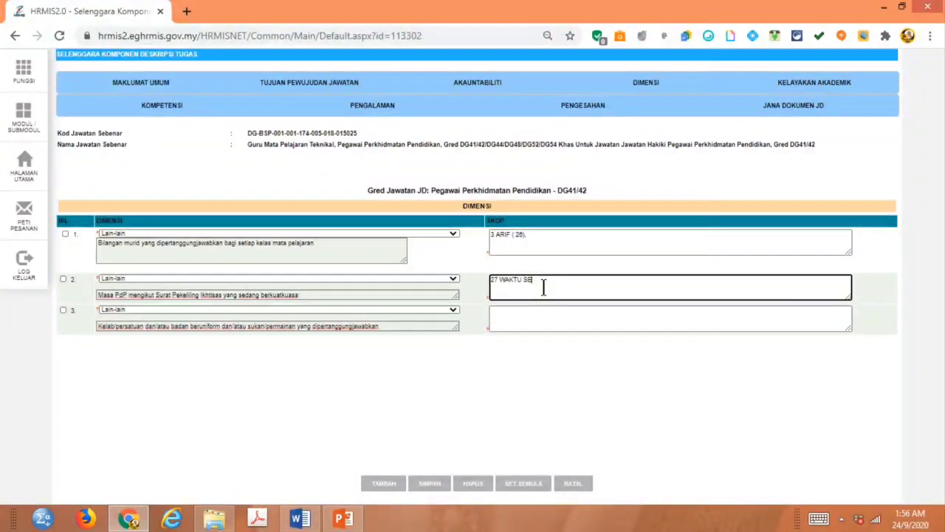
type("MINGGU")
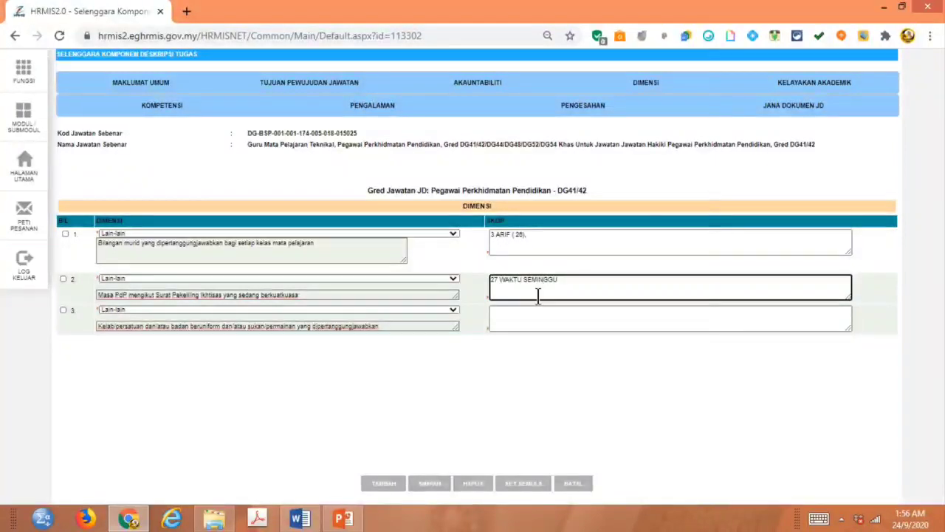
left_click(521, 314)
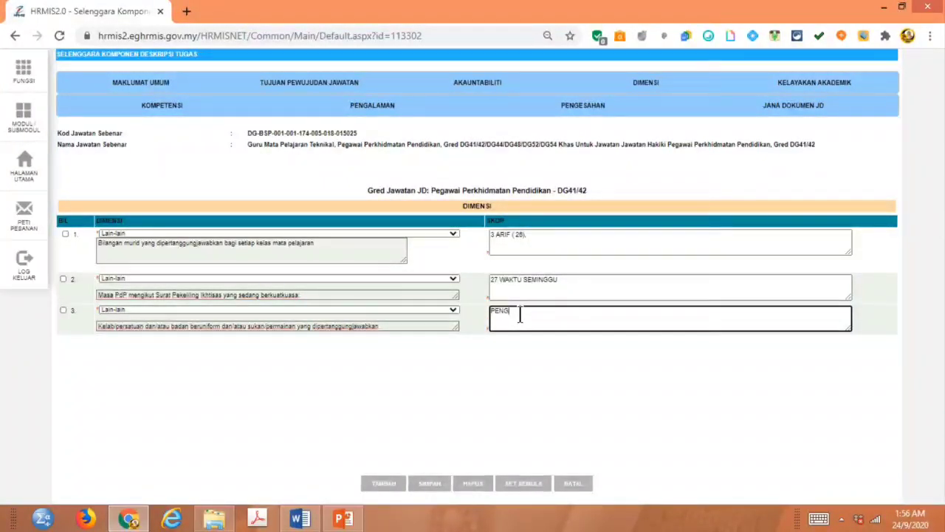
type("AP")
Step: Save the three dimension rows and confirm
left_click(429, 484)
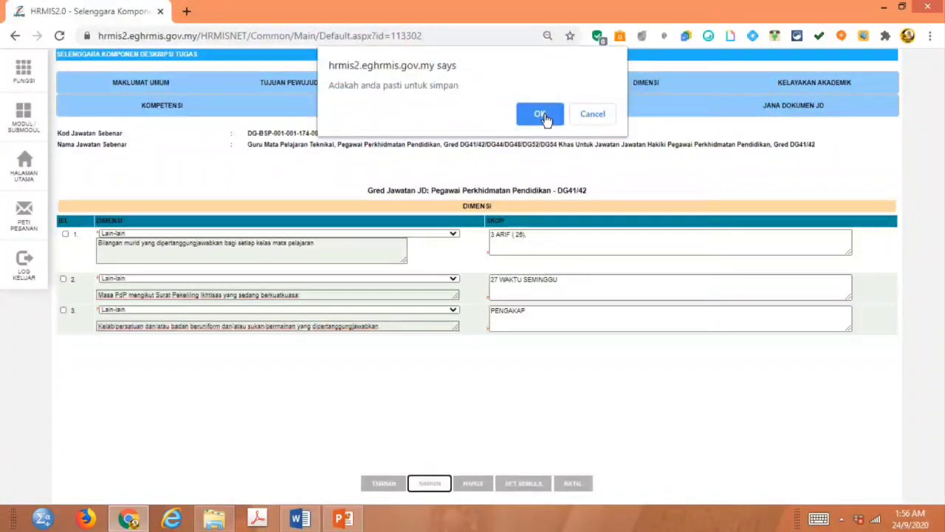
left_click(543, 115)
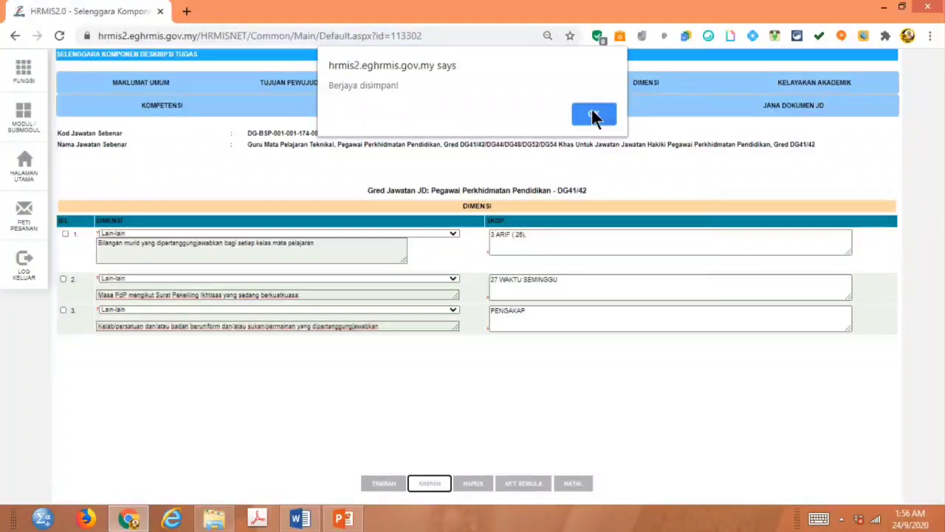
left_click(591, 114)
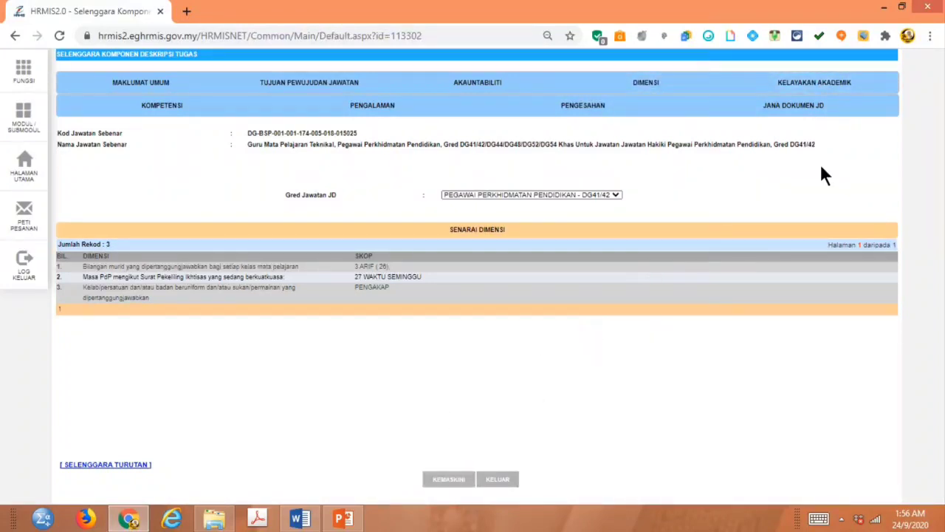
Step: Open the Kelayakan Akademik section for editing, then check the required academic qualification in the Word document
left_click(836, 83)
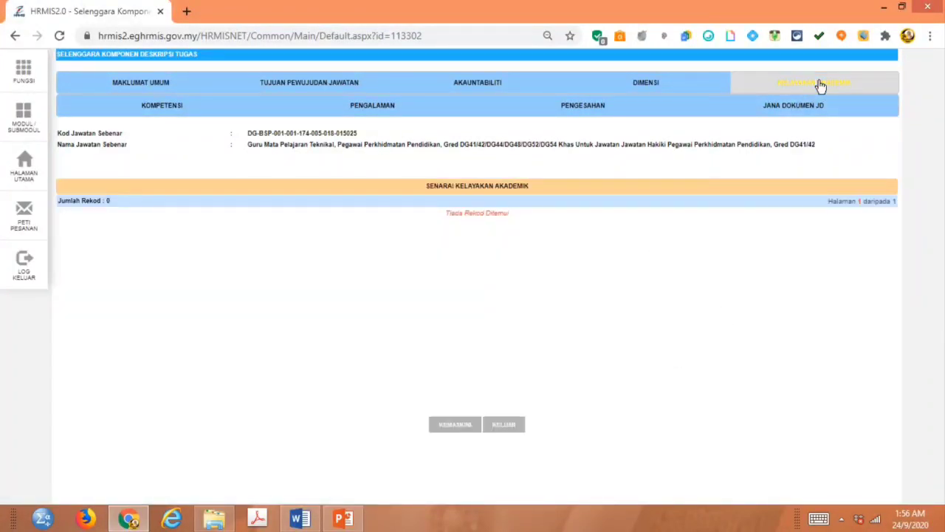
left_click(458, 429)
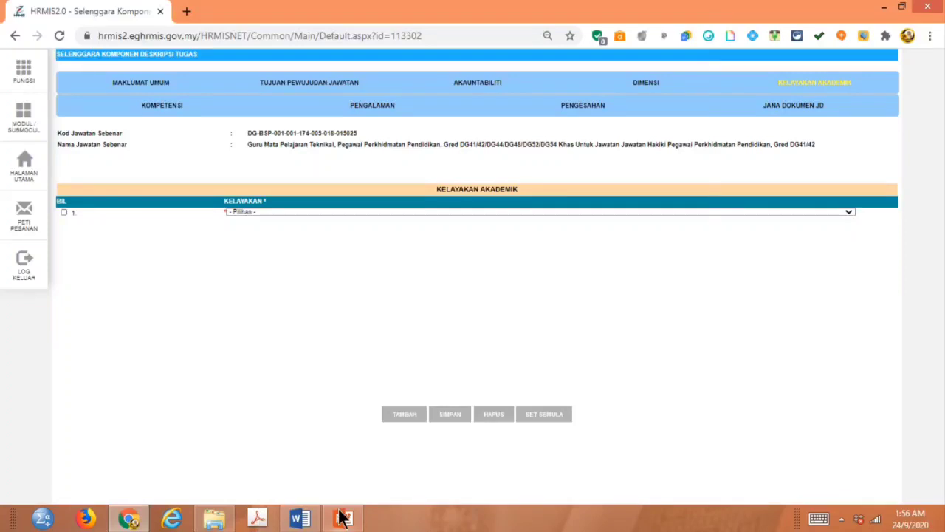
left_click(300, 519)
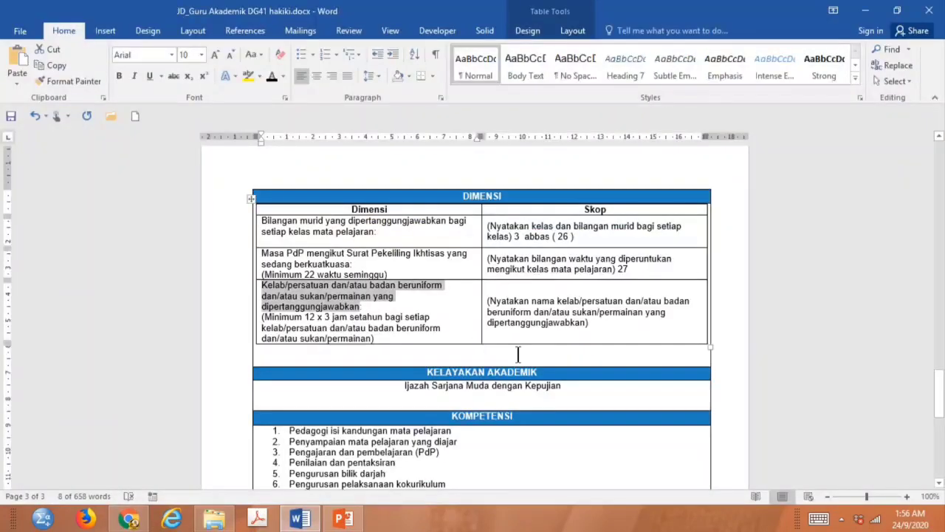
scroll(654, 341, "down", 2)
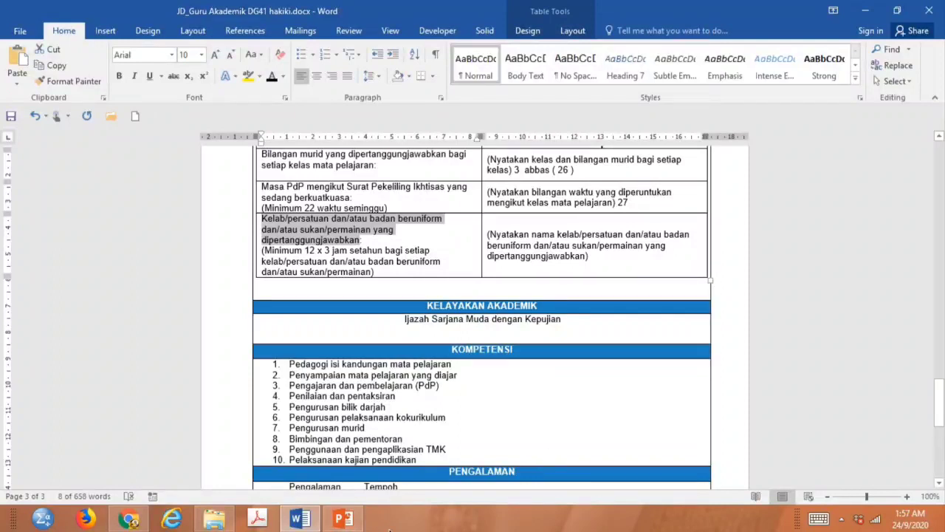
Step: Back in HRMIS in Chrome, set the row 1 qualification to Ijazah Sarjana Muda dengan Kepujian and save it
left_click(128, 518)
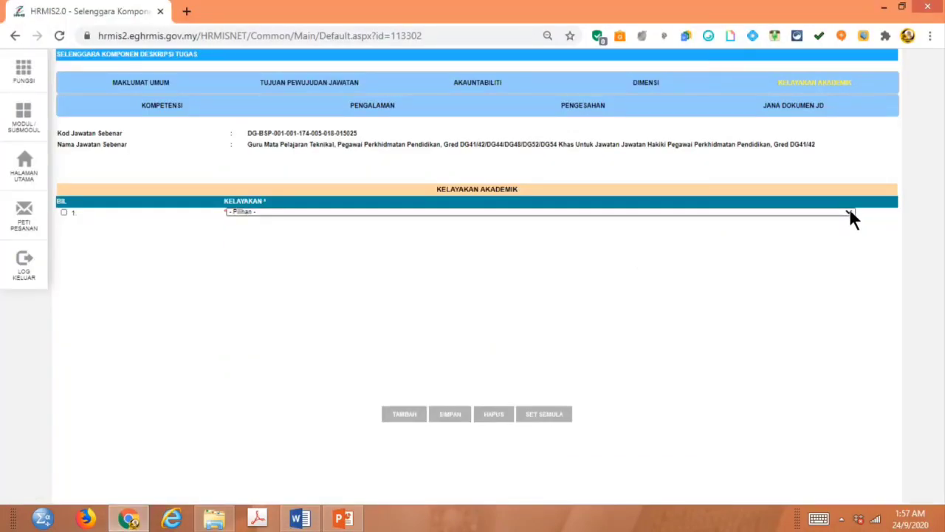
left_click(849, 212)
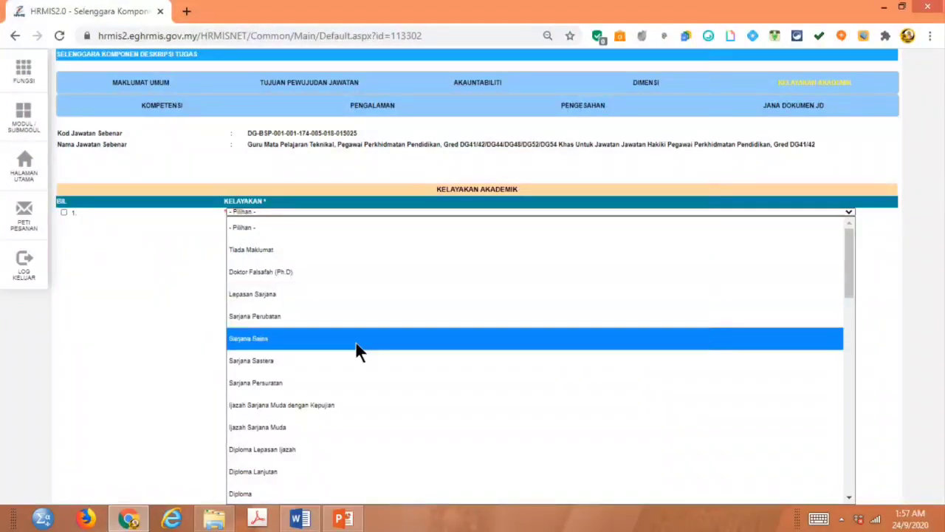
left_click(342, 406)
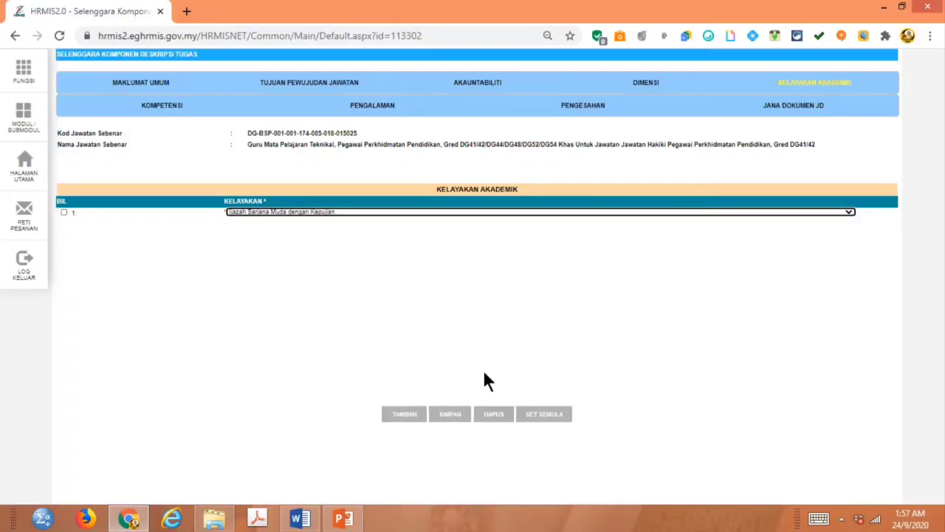
left_click(450, 414)
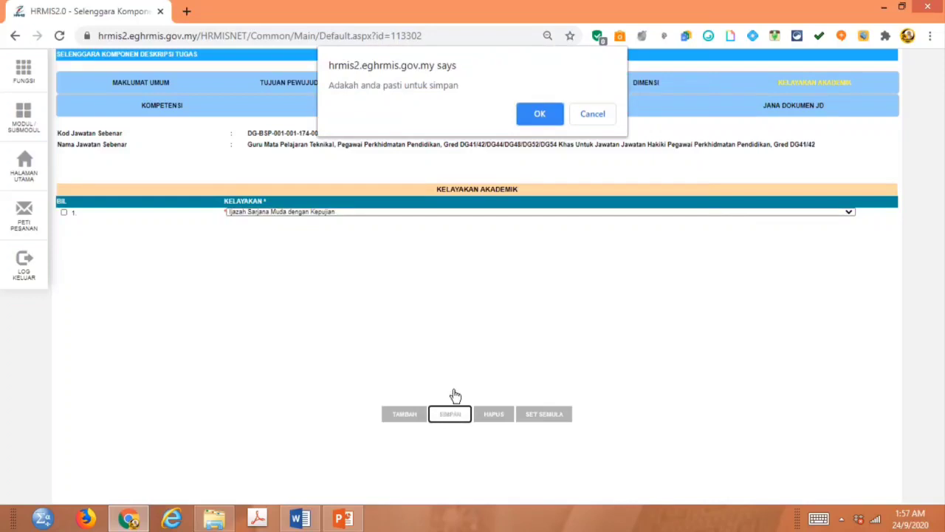
left_click(543, 115)
left_click(595, 112)
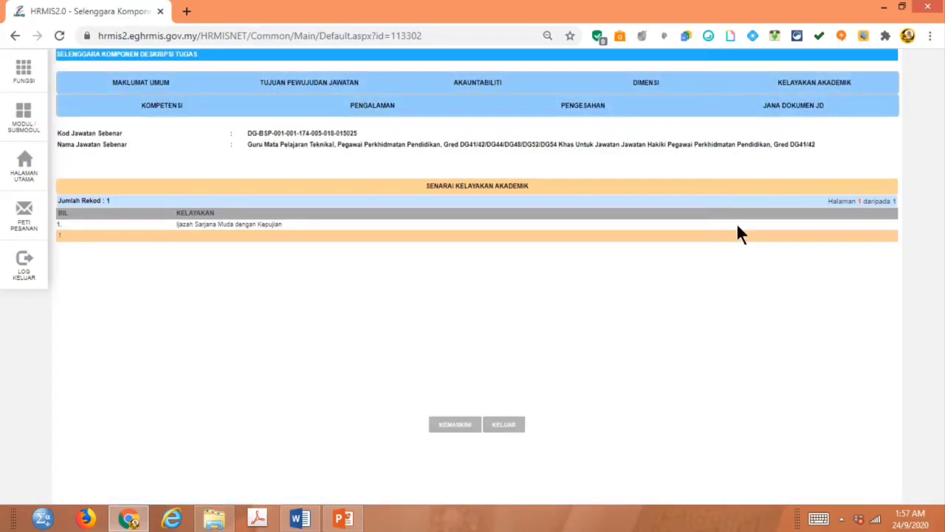
Step: Go to the Kompetensi section of the job description, then review the KOMPETENSI list in the Word document
left_click(805, 80)
left_click(164, 105)
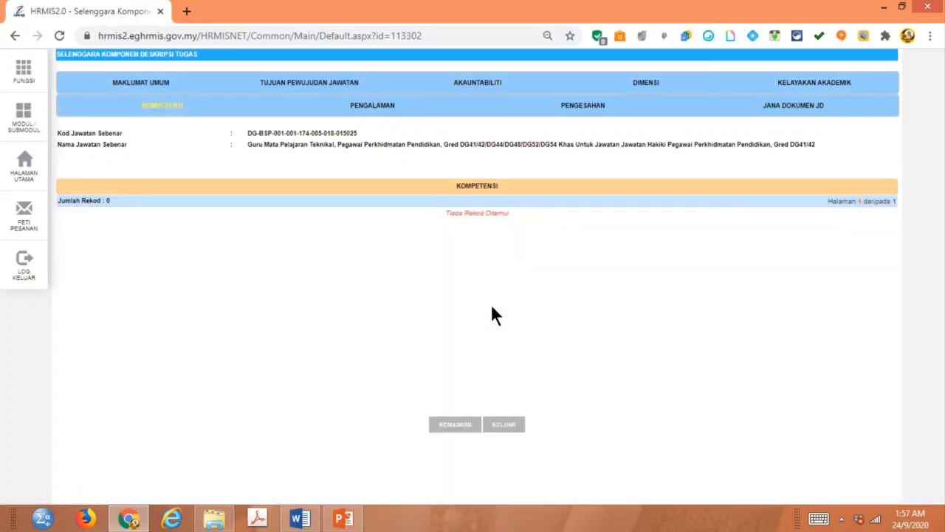
left_click(300, 517)
scroll(529, 379, "down", 1)
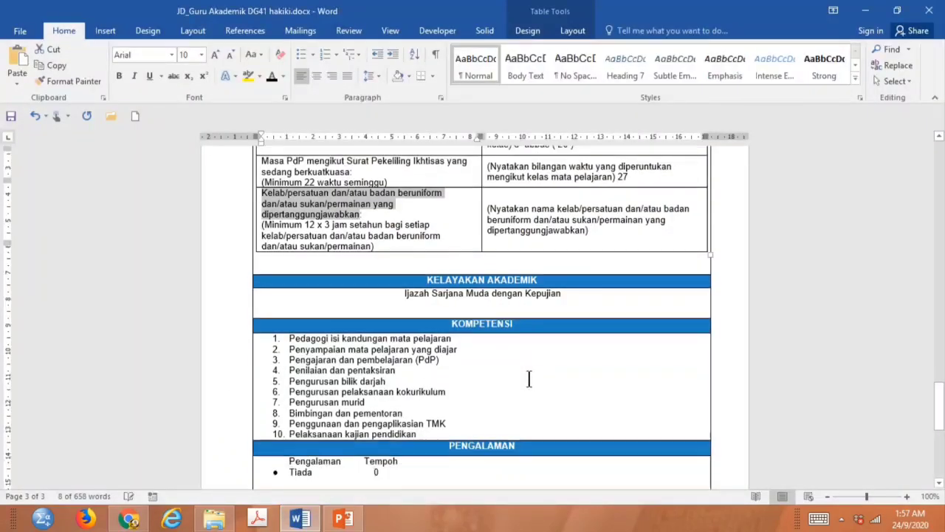
scroll(480, 369, "down", 1)
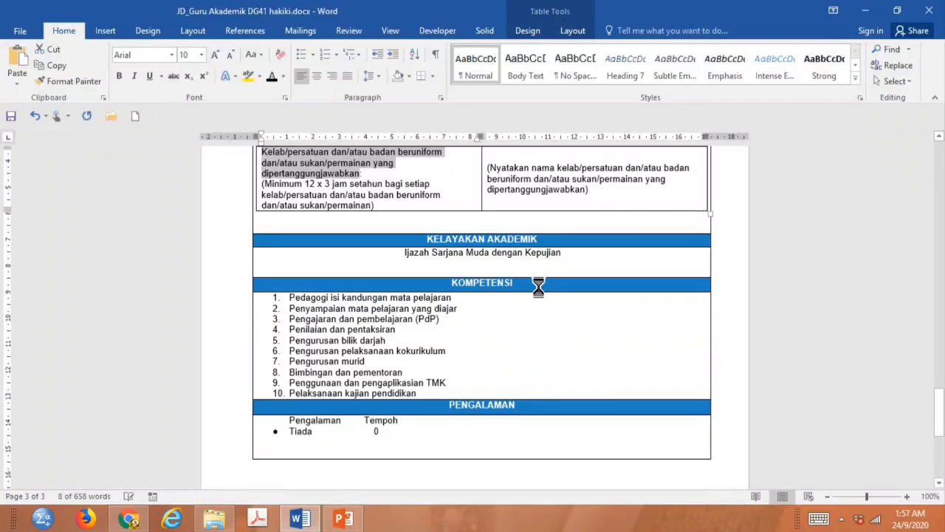
Step: Return to HRMIS in Chrome and open the Kompetensi section for editing
left_click(128, 519)
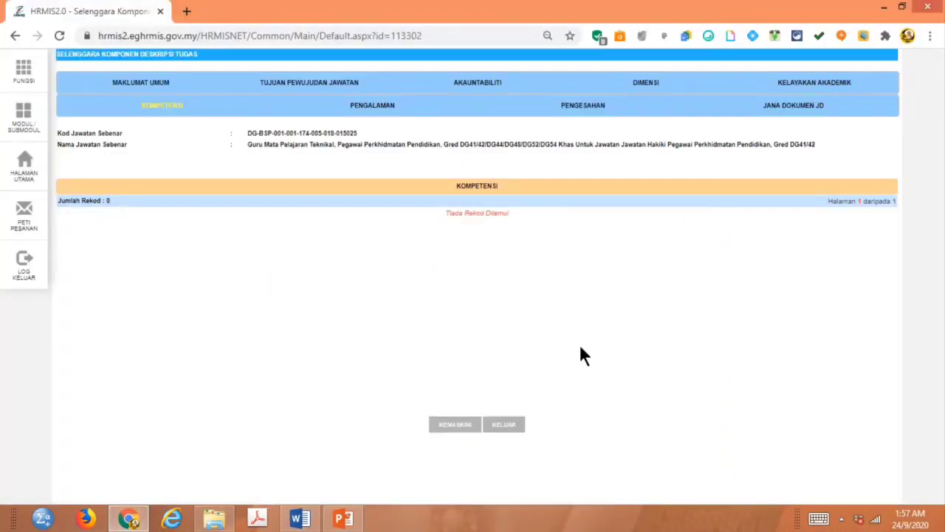
left_click(456, 427)
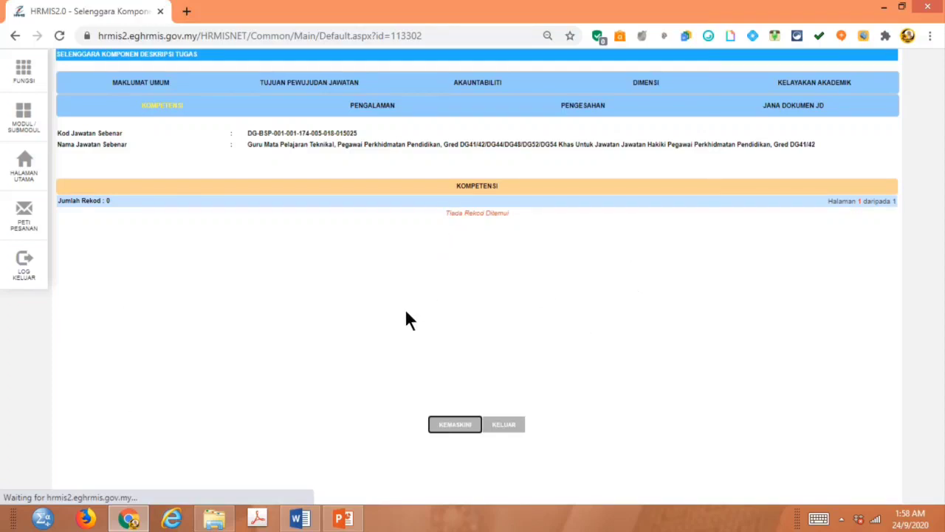
left_click(171, 113)
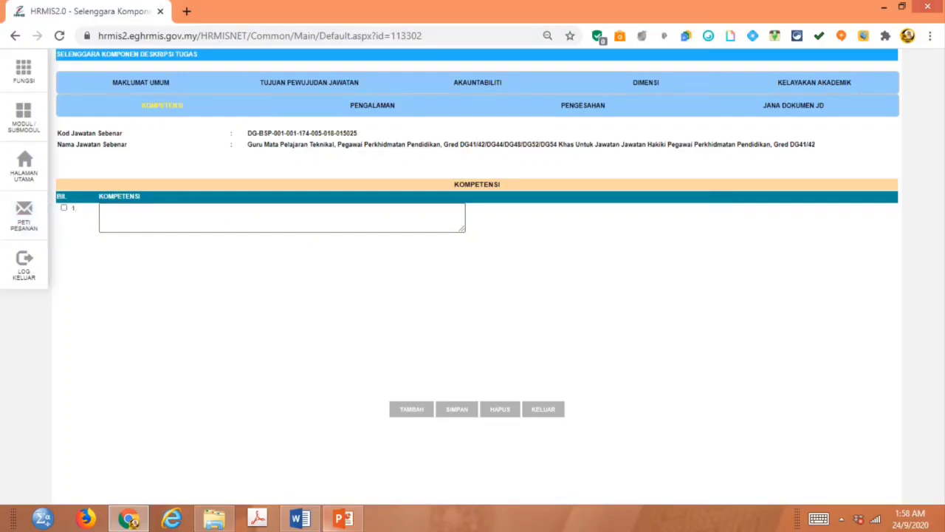
Step: Copy "Pedagogi isi kandungan mata pelajaran" from the Word document into competency row 1 in HRMIS in Chrome, removing the leading list number
left_click(300, 518)
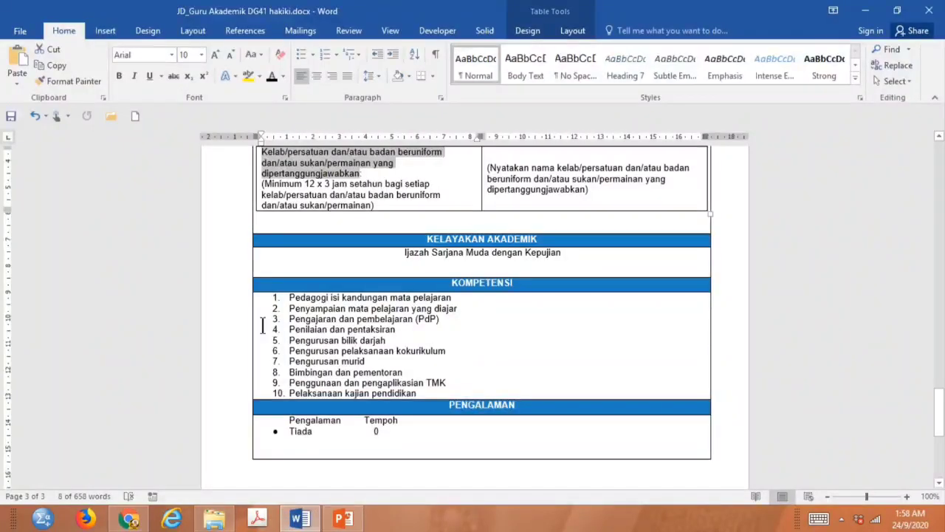
left_click_drag(289, 297, 465, 300)
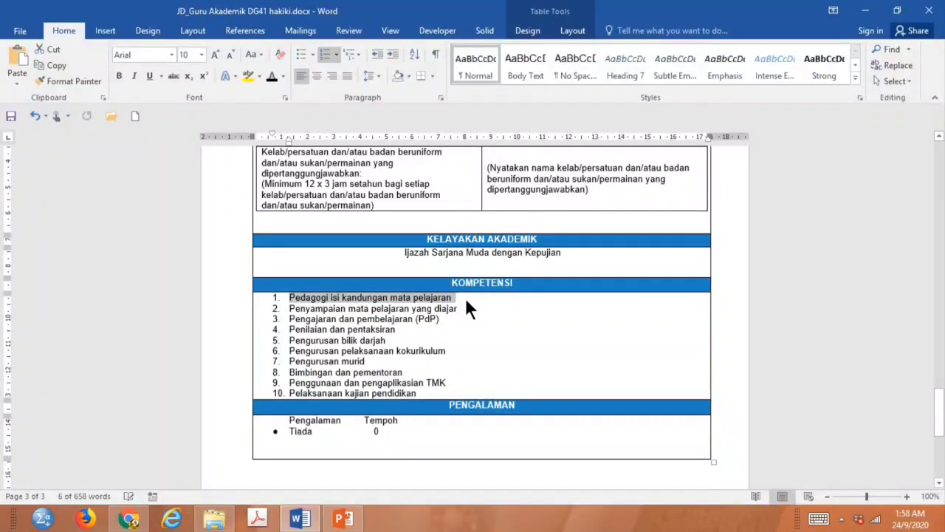
left_click(129, 518)
left_click(139, 212)
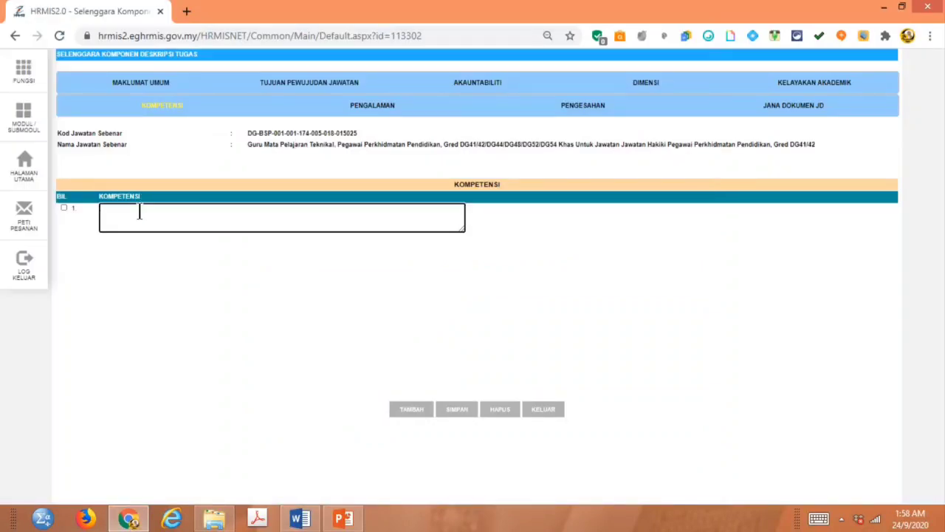
type("1. Pedagogi isi kandungan mata pelajaran")
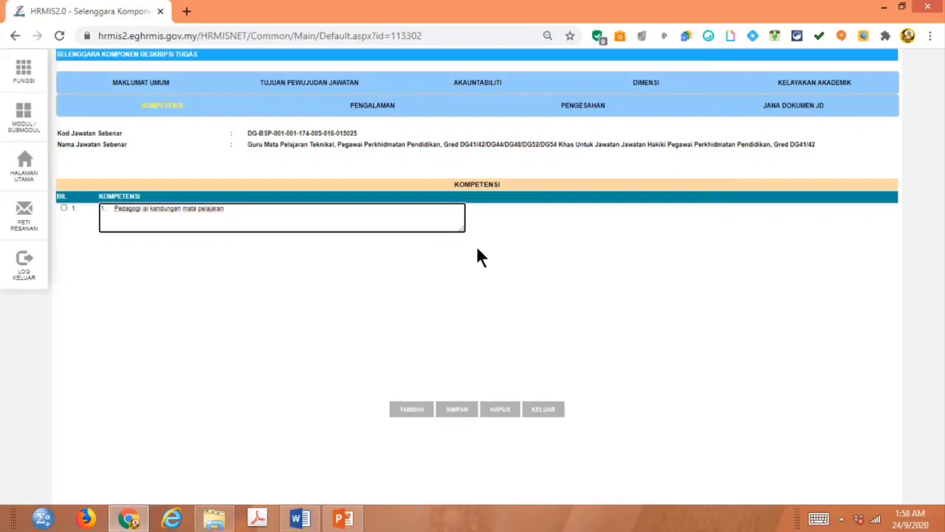
key("Home")
key("BackSpace")
key("BackSpace")
key("BackSpace")
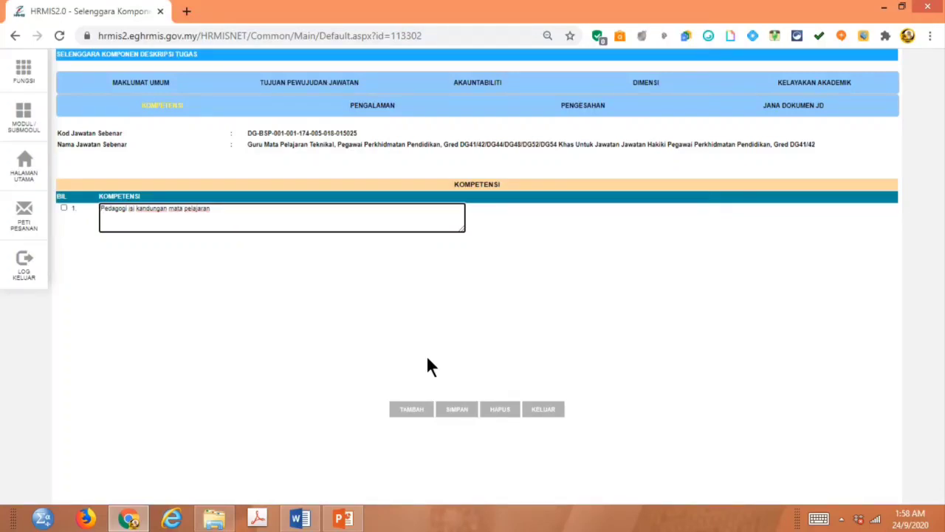
Step: Add a second competency row, then copy "Penyampaian mata pelajaran yang diajar" from the KOMPETENSI list in the Word document
left_click(413, 410)
left_click(296, 520)
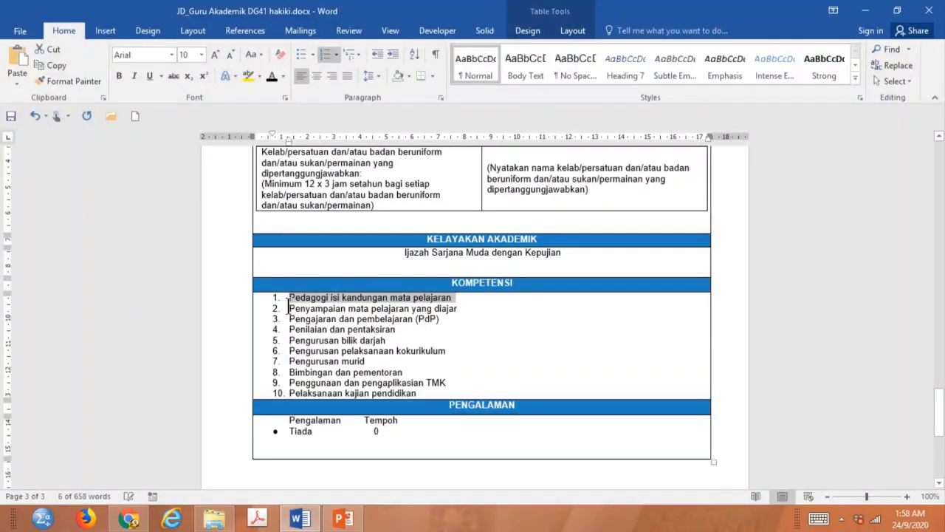
left_click_drag(288, 308, 459, 311)
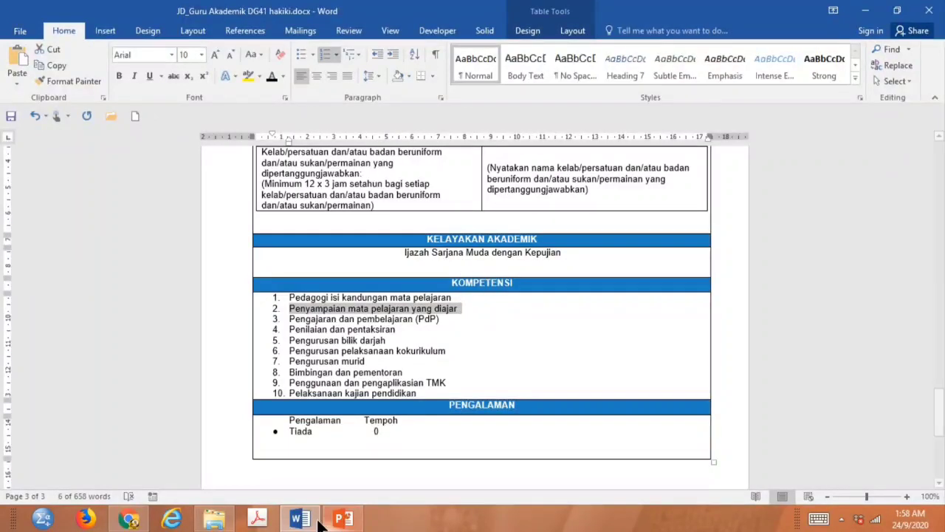
mouse_move(304, 521)
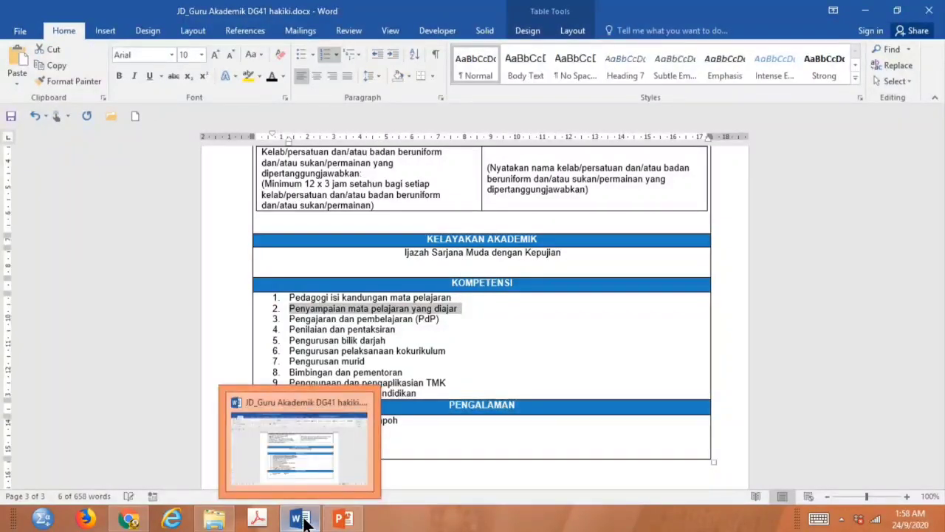
Step: Back in HRMIS in Chrome, paste the copied Penyampaian text into competency row 2 and remove its leading list number
left_click(129, 519)
left_click(154, 244)
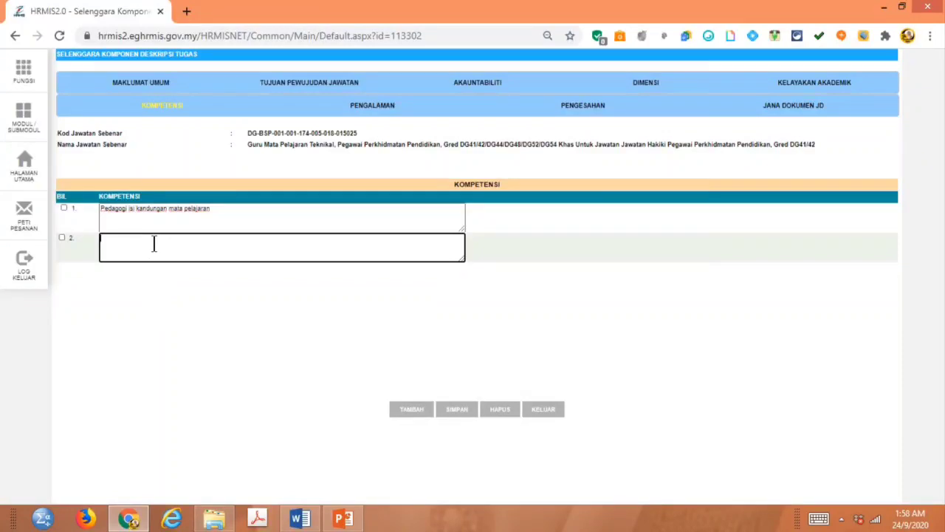
type("2.\tPenyampaian mata pelajaran yang diajar")
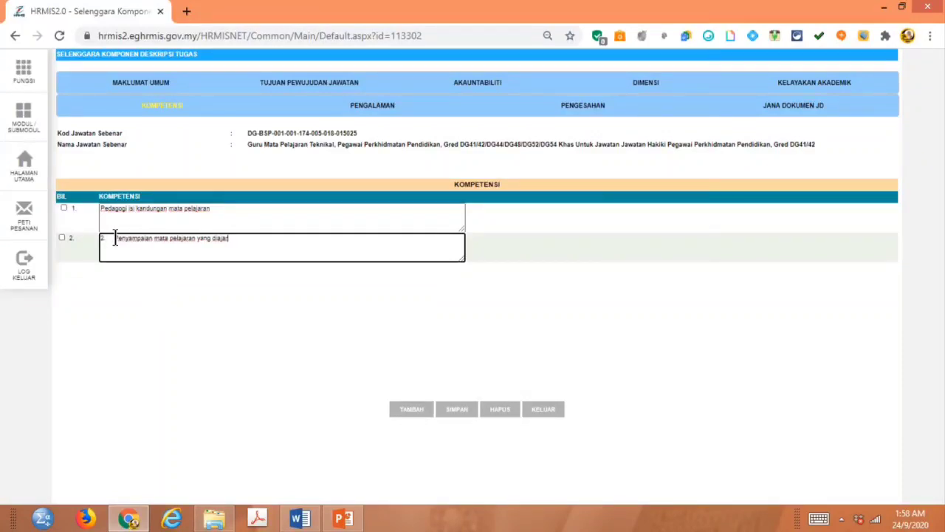
key("BackSpace")
key("BackSpace")
key("BackSpace")
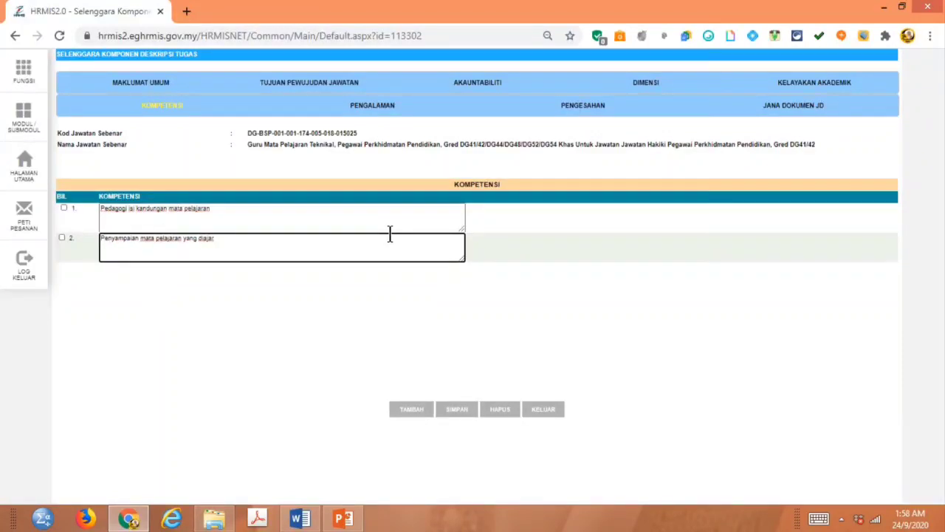
left_click(452, 411)
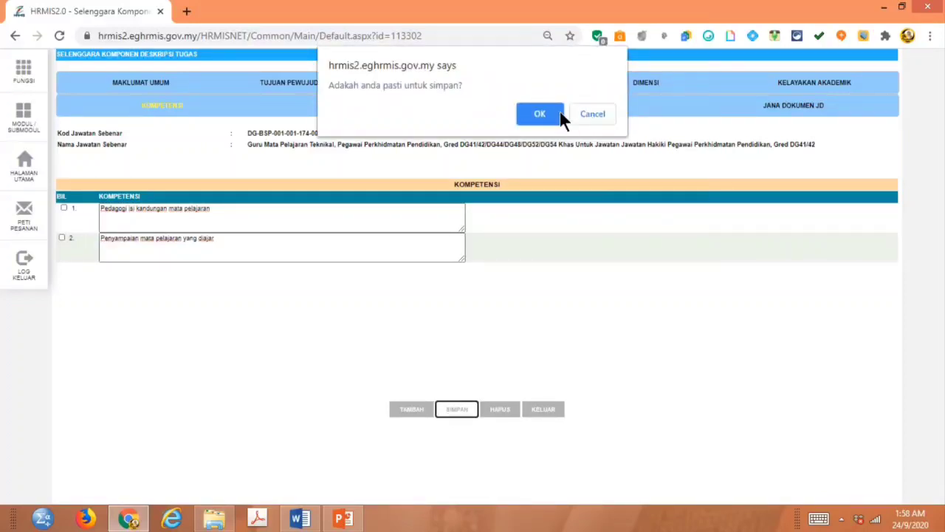
left_click(585, 116)
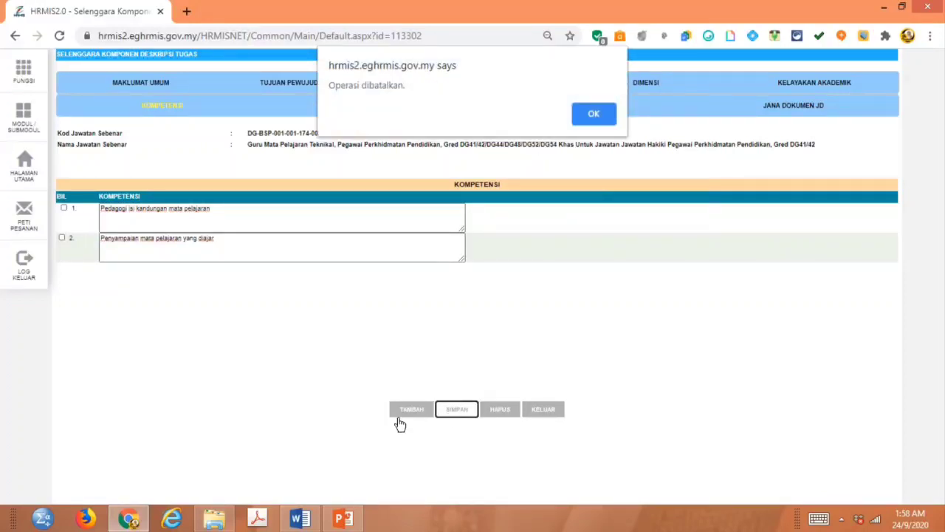
left_click(599, 117)
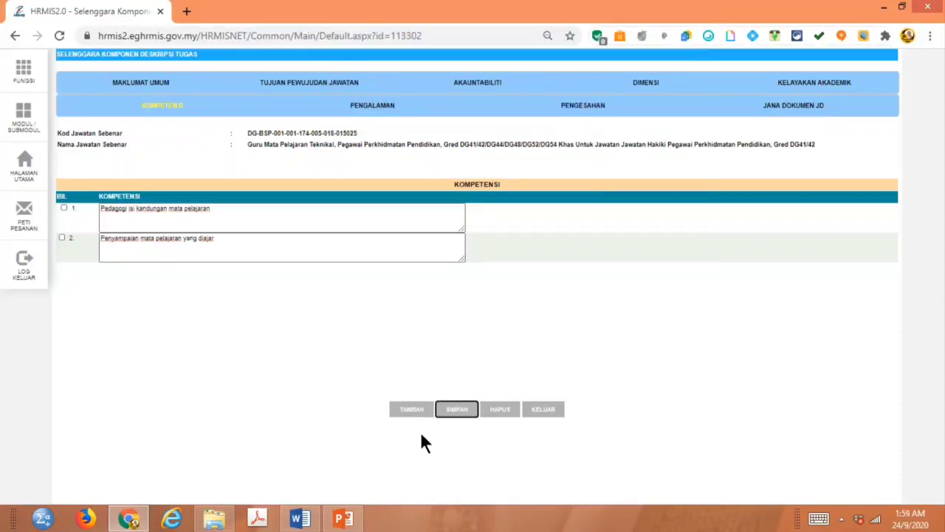
Step: Add a third competency row, then copy "Pengajaran dan pembelajaran (PdP)" from the KOMPETENSI list in the Word document
left_click(411, 412)
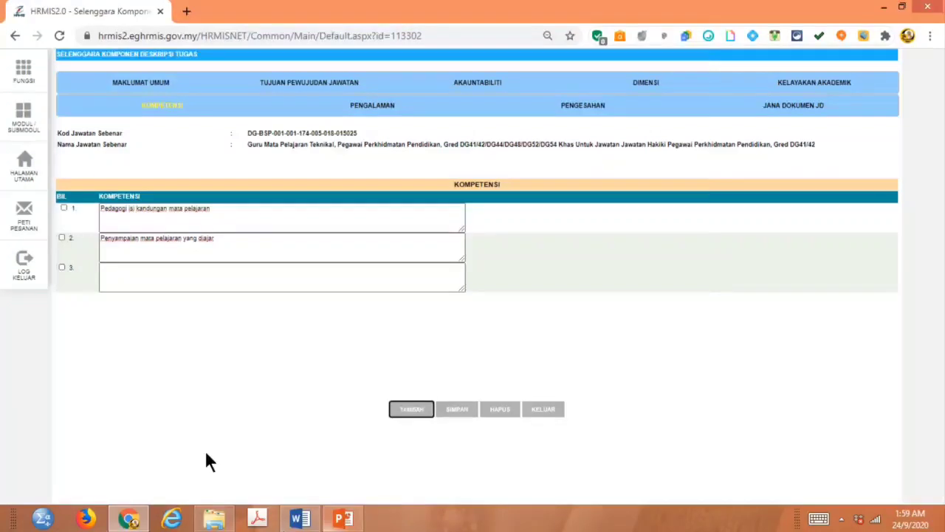
left_click(300, 518)
mouse_move(460, 308)
left_mouse_down()
mouse_move(290, 310)
mouse_move(290, 319)
mouse_move(448, 321)
left_mouse_up()
key("ctrl+c")
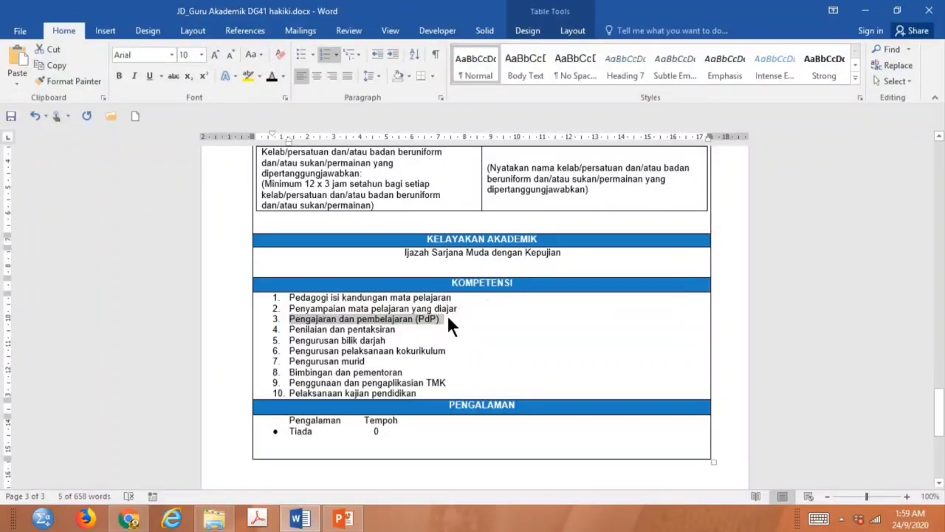
Step: Back in HRMIS in Chrome, paste "Pengajaran dan pembelajaran (PdP)" into competency row 3 and remove its leading list number
left_click(130, 519)
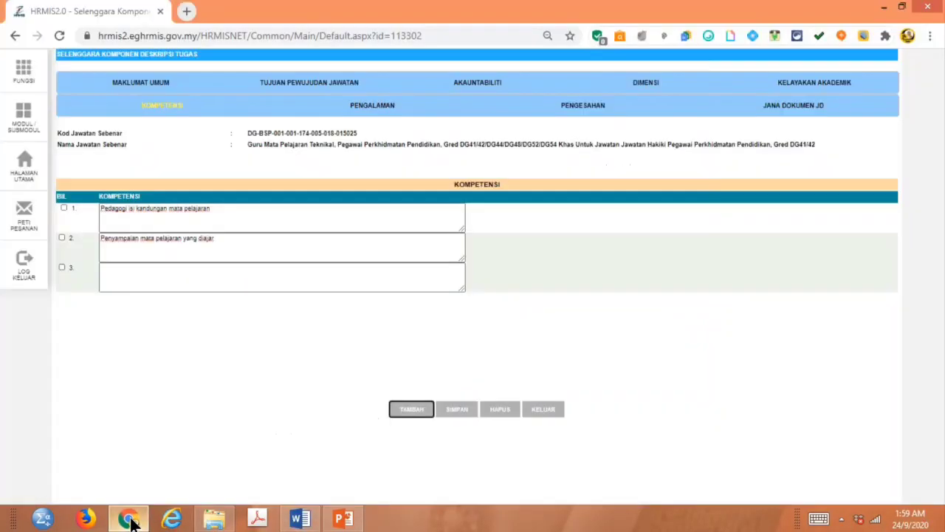
left_click(153, 277)
key("ctrl+v")
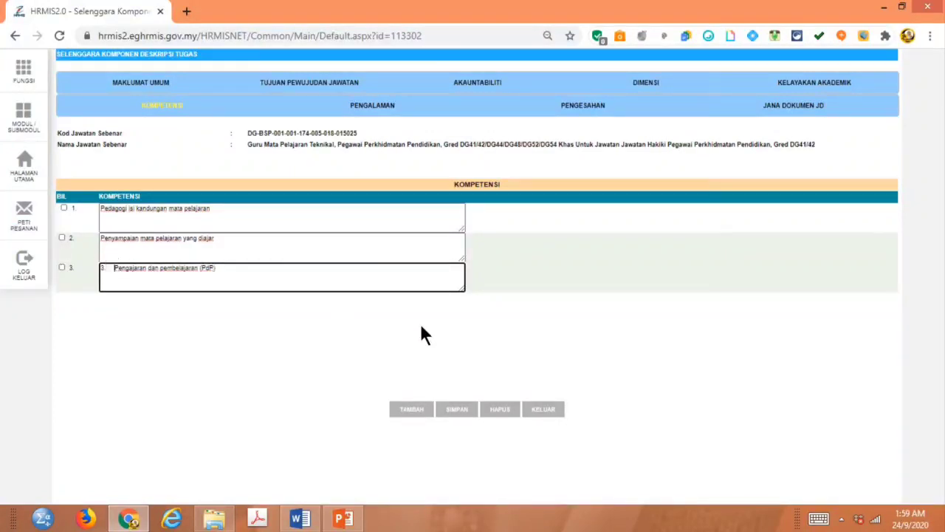
key("Home")
key("Delete")
key("Delete")
key("Delete")
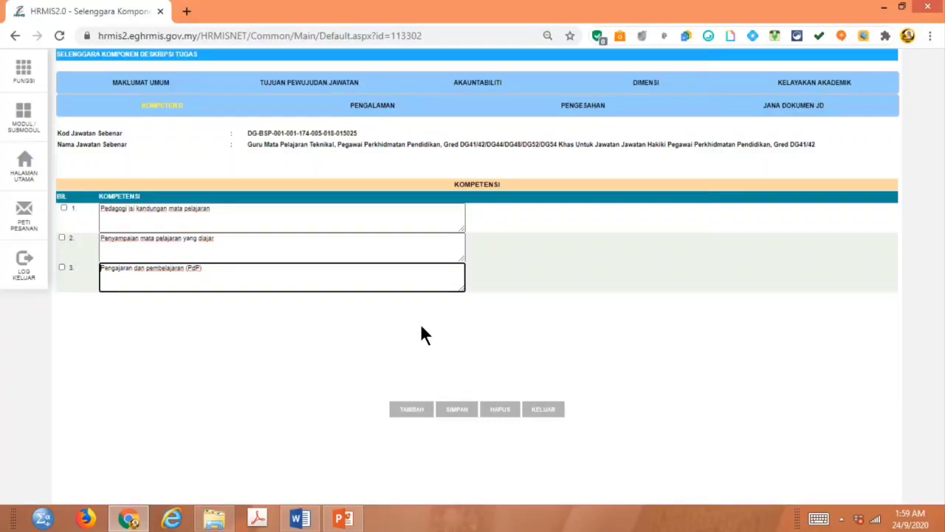
Step: Add a fourth competency row, then copy "Penilaian dan pentaksiran" from the KOMPETENSI list in the Word document
left_click(409, 413)
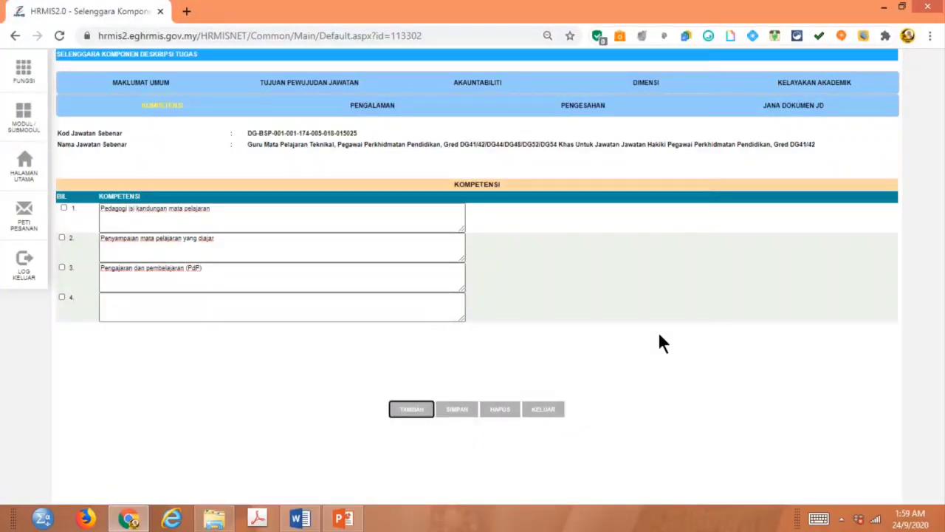
left_click(296, 520)
left_click_drag(289, 330, 403, 330)
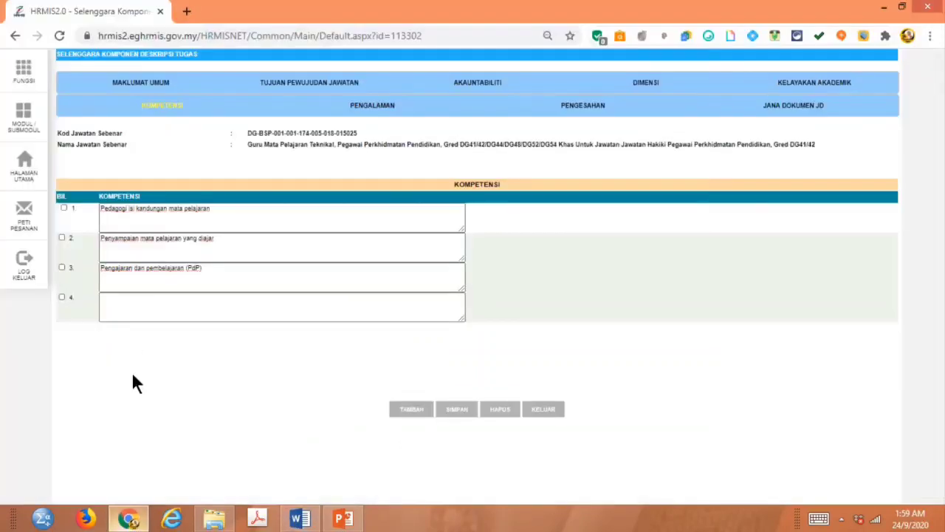
Step: Return to HRMIS in Chrome and paste "Penilaian dan pentaksiran" into competency row 4, removing the leading list number
left_click(129, 519)
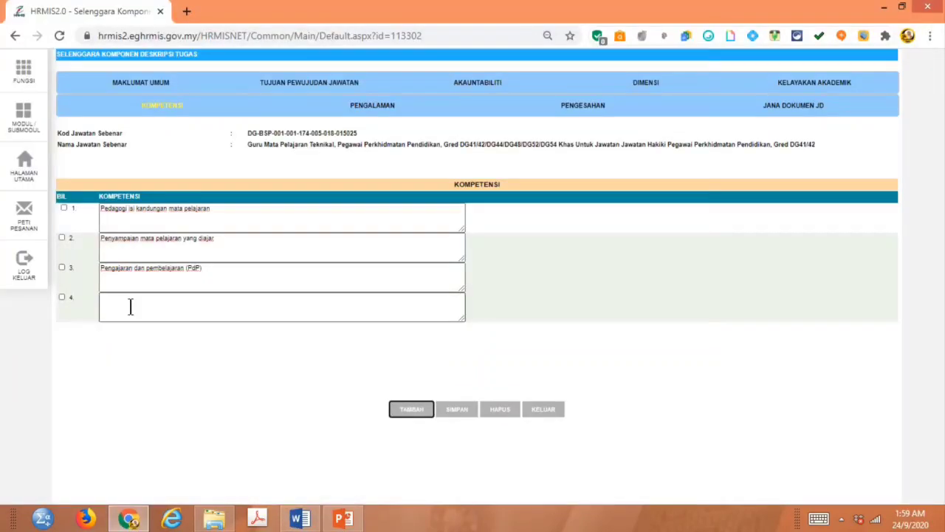
left_click(130, 306)
type("4\tPenilaian dan pentaksiran")
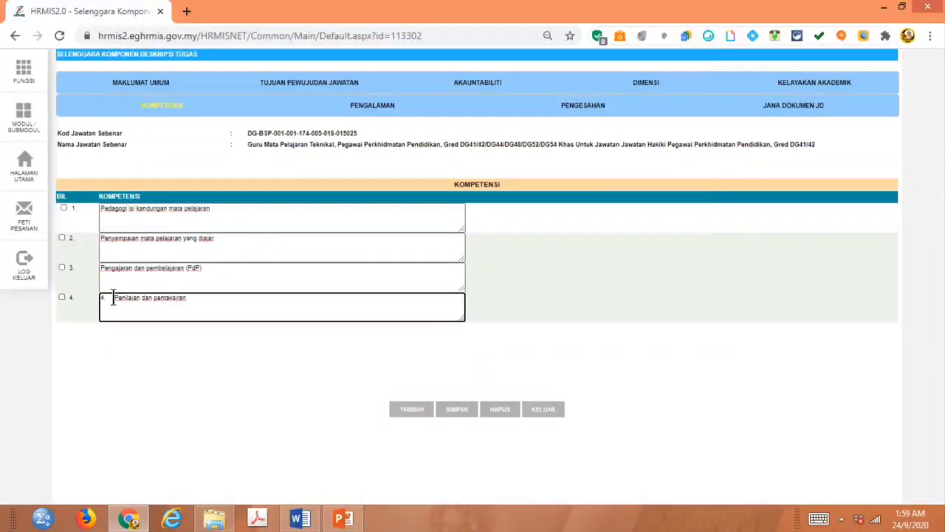
key("BackSpace")
key("BackSpace")
key("BackSpace")
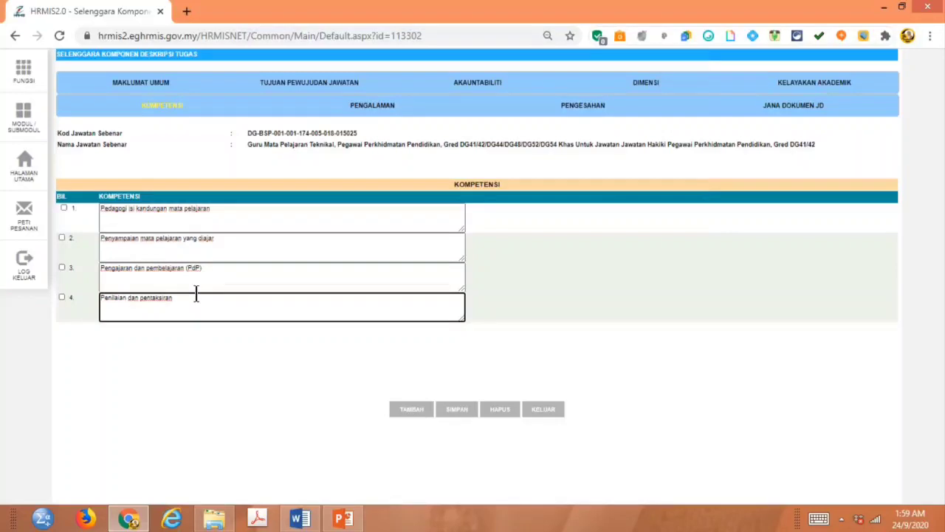
Step: Add a fifth competency row, then copy "Pengurusan bilik darjah" from the KOMPETENSI list in the Word document
left_click(423, 411)
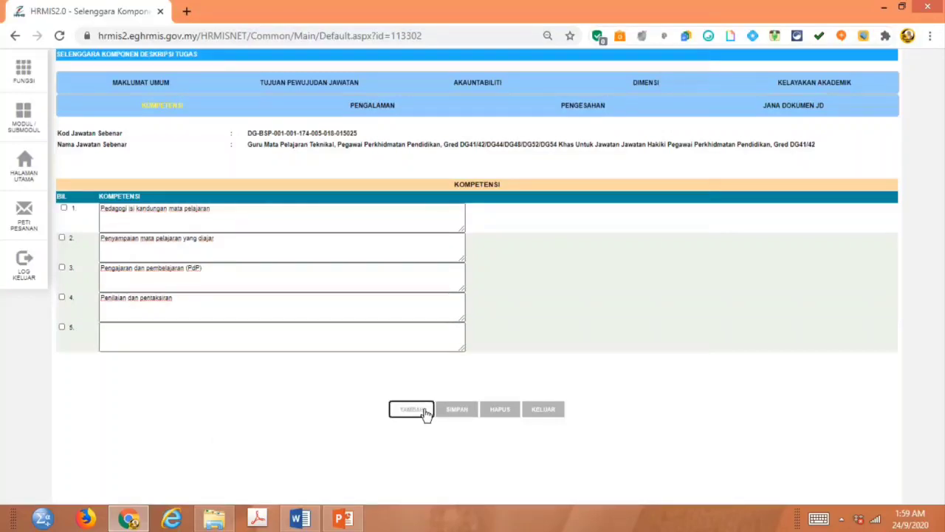
left_click(299, 518)
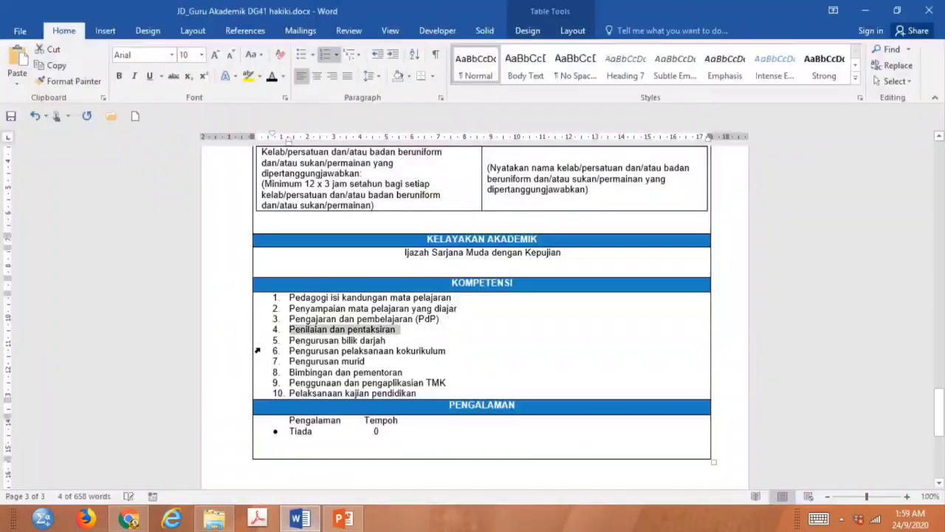
left_click_drag(289, 341, 415, 345)
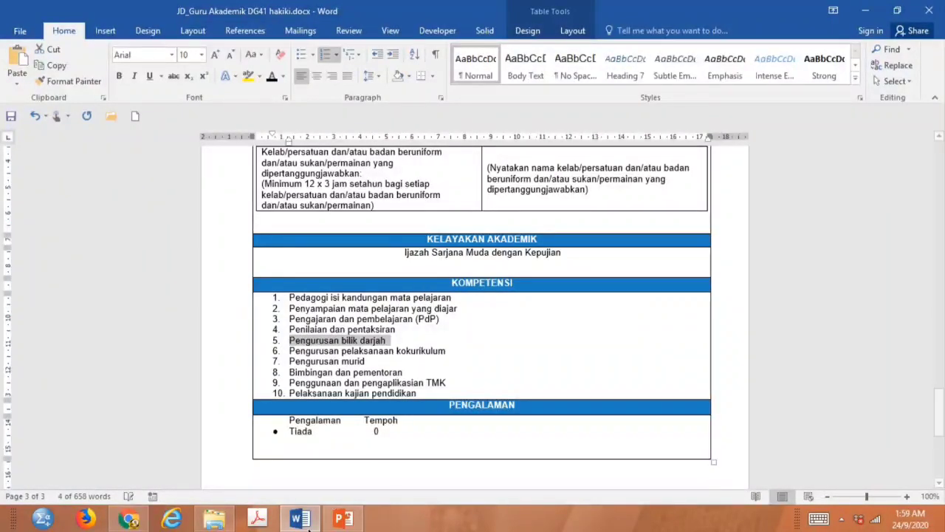
Step: In HRMIS in Chrome, paste "Pengurusan bilik darjah" into competency row 5 and strip its leading list number
left_click(129, 519)
left_click(134, 336)
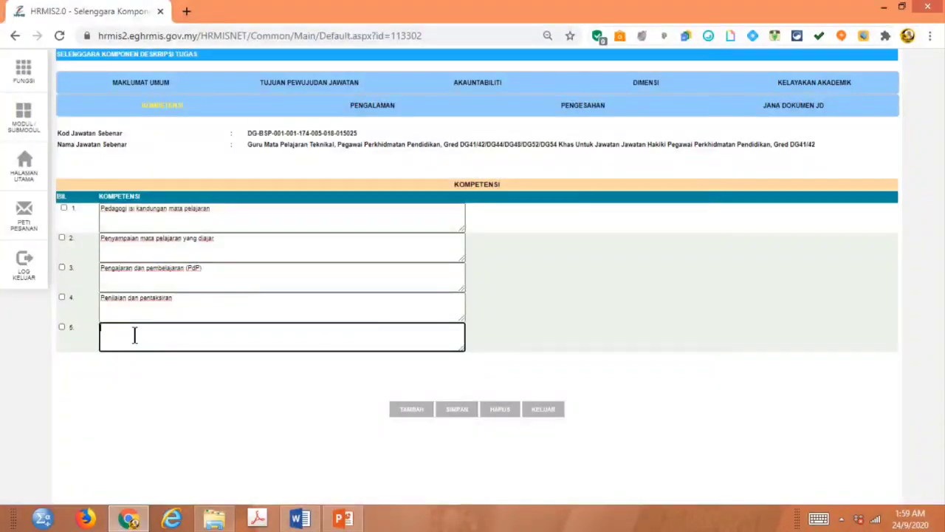
type("5.\tPengurusan bilik darjah")
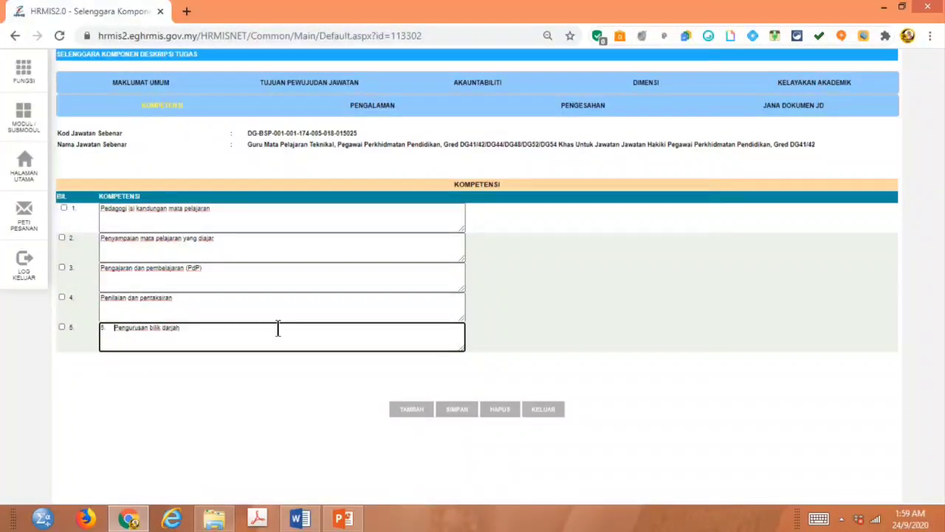
key("Home")
key("Delete")
key("Delete")
key("Delete")
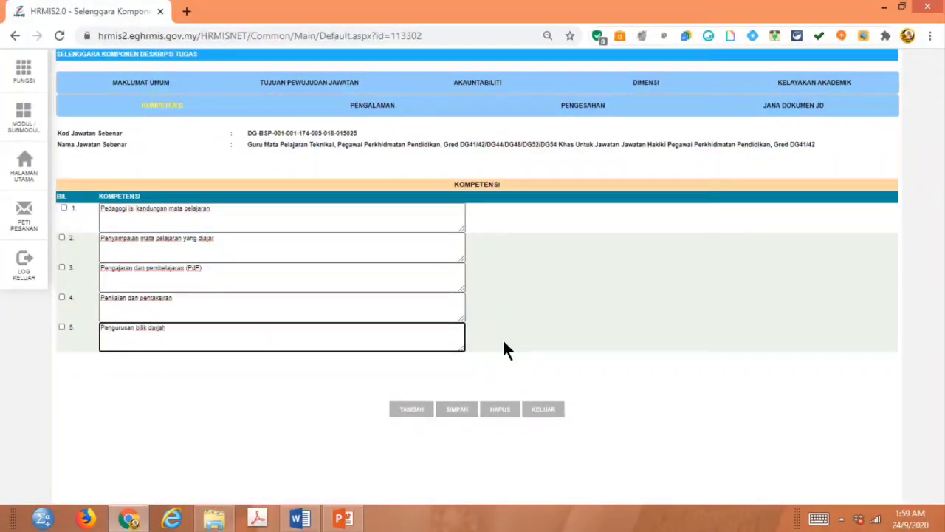
Step: Add a sixth competency row, then copy "Pengurusan pelaksanaan kokurikulum" from the KOMPETENSI list in the Word document
left_click(411, 410)
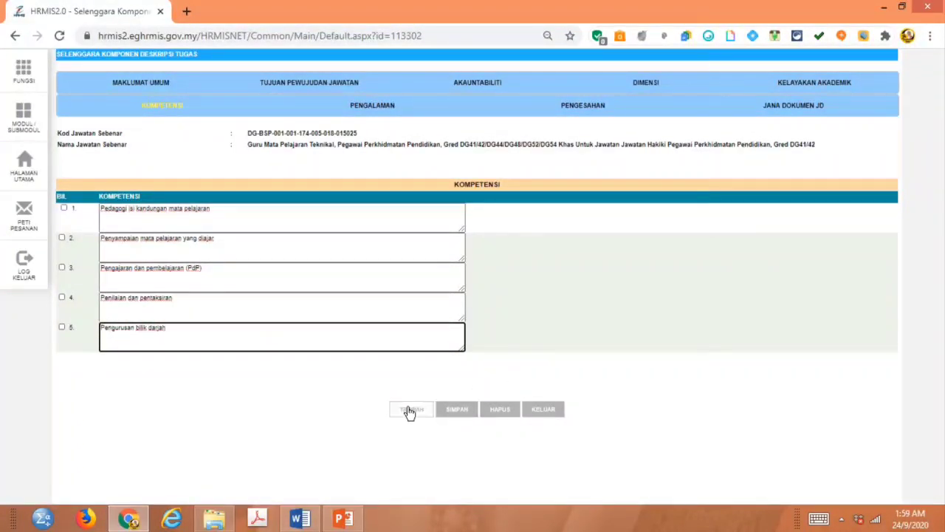
left_click(300, 519)
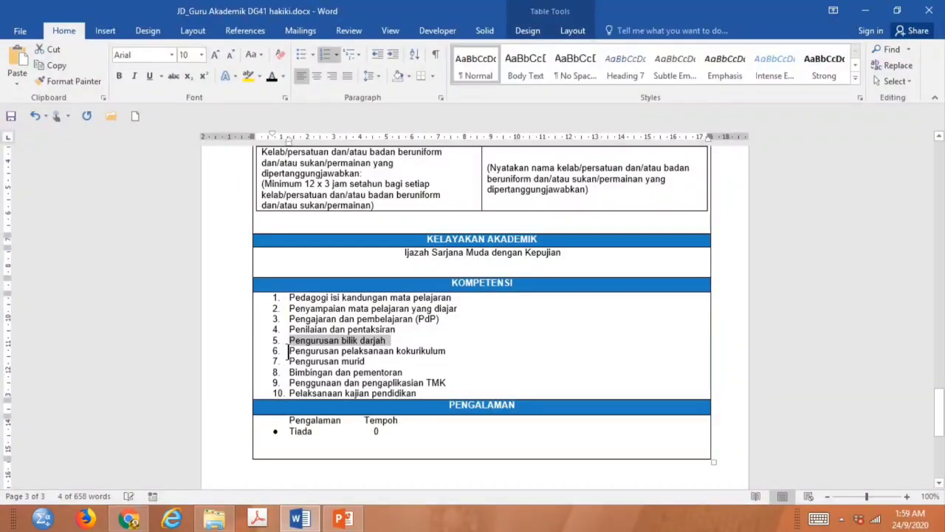
left_click_drag(289, 353, 443, 352)
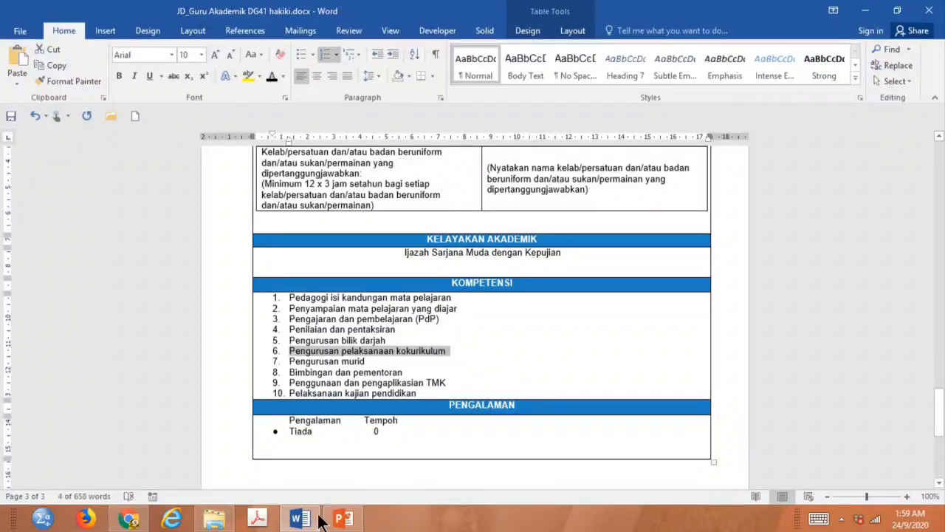
Step: Switch back to HRMIS in Chrome and paste "Pengurusan pelaksanaan kokurikulum" into competency row 6 without its leading list number
left_click(129, 519)
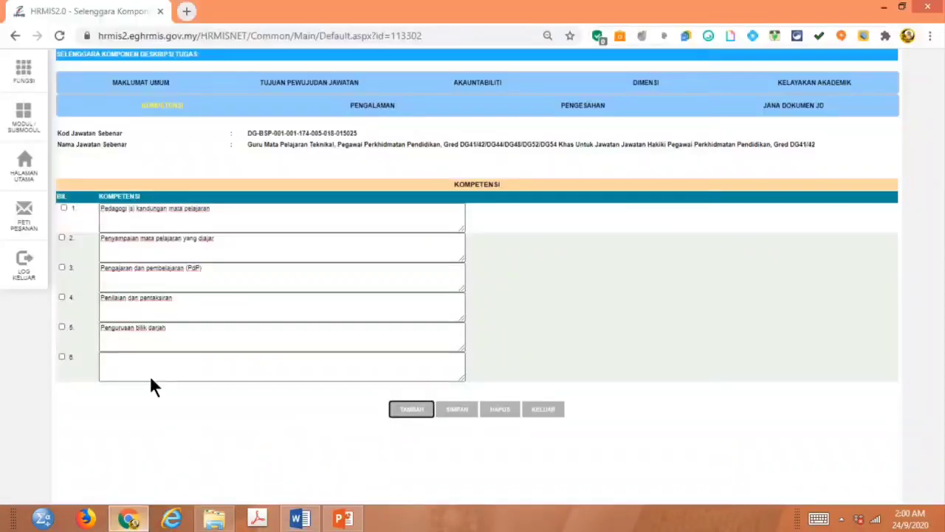
left_click(152, 356)
type("6.\tPengurusan pelaksanaan kokurikulum")
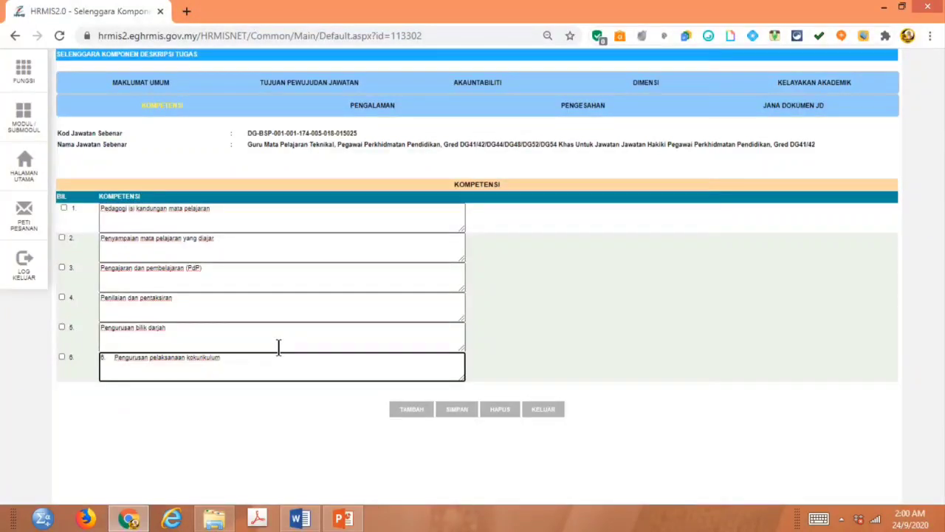
key("Home")
key("Delete")
key("Delete")
key("Delete")
key("Delete")
key("Delete")
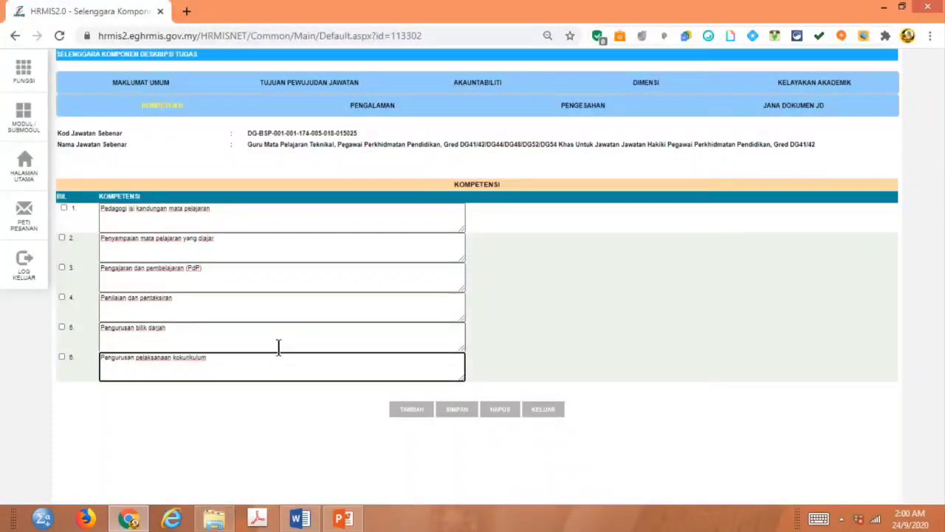
Step: Add a seventh competency row, then copy "Pengurusan murid" from the KOMPETENSI list in the Word document
left_click(420, 414)
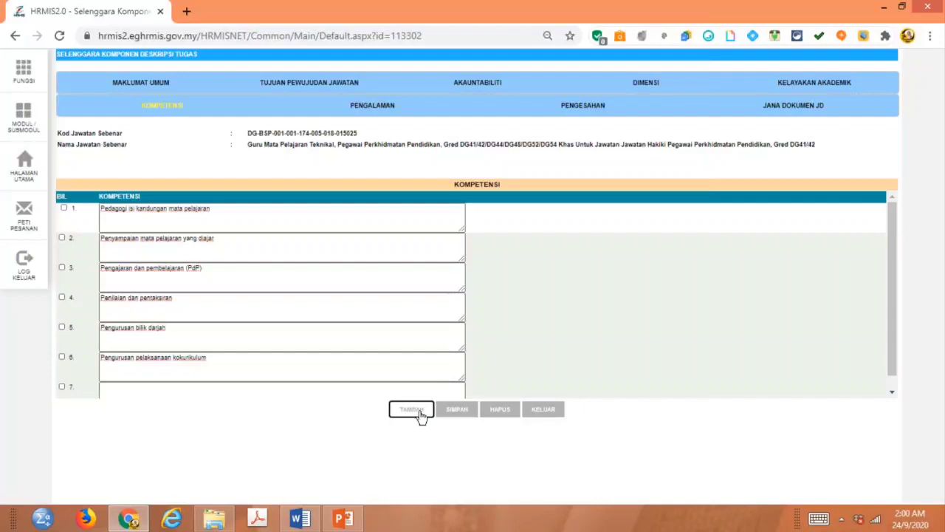
left_click(301, 520)
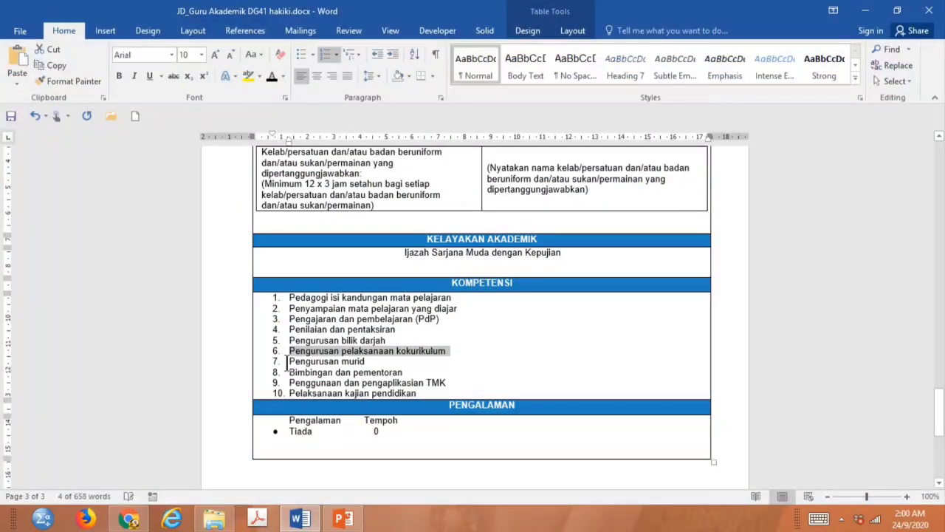
left_click_drag(289, 361, 369, 362)
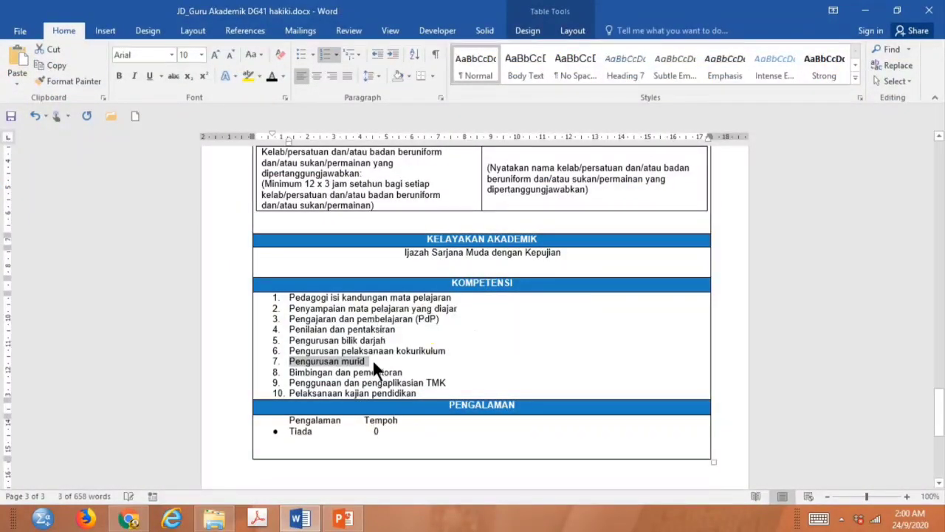
Step: Back in HRMIS in Chrome, paste "Pengurusan murid" into competency row 7 and delete its leading list number
left_click(129, 520)
left_click(126, 388)
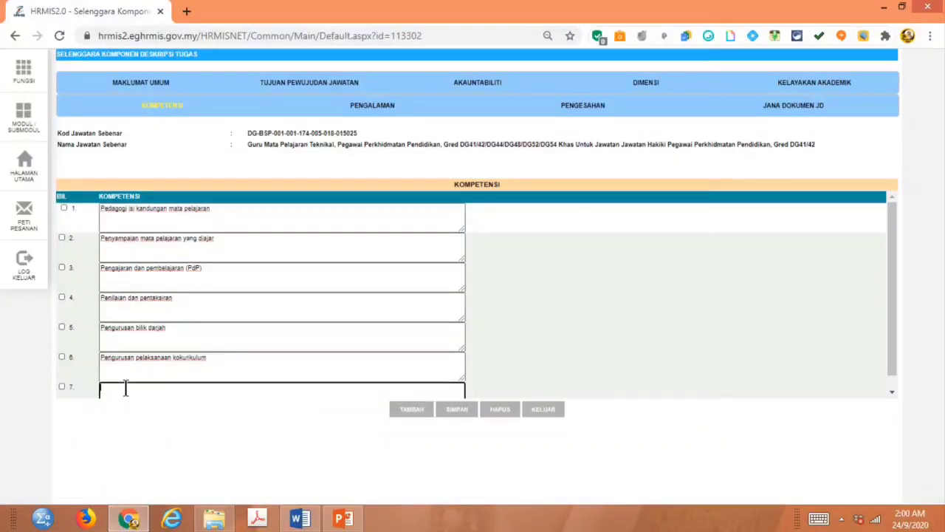
type("Pengurusan mund")
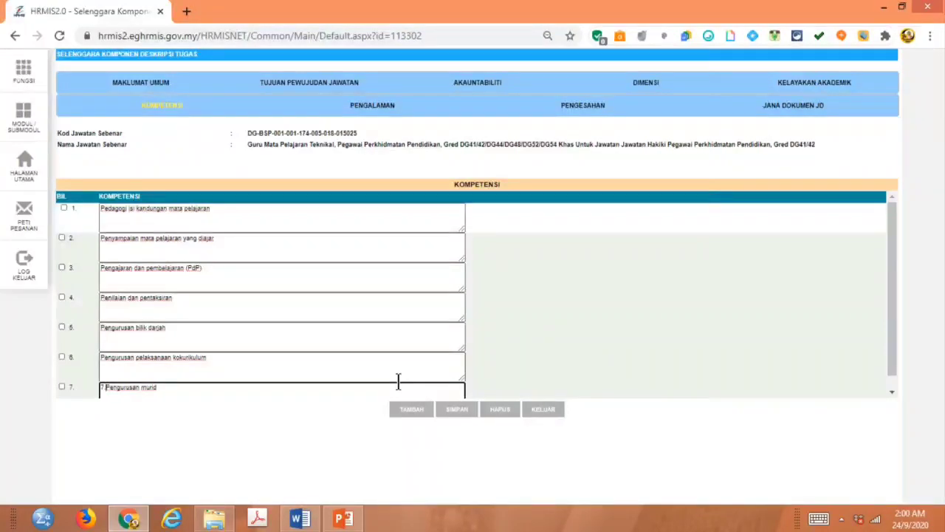
key("Home")
key("Delete")
key("Delete")
key("Delete")
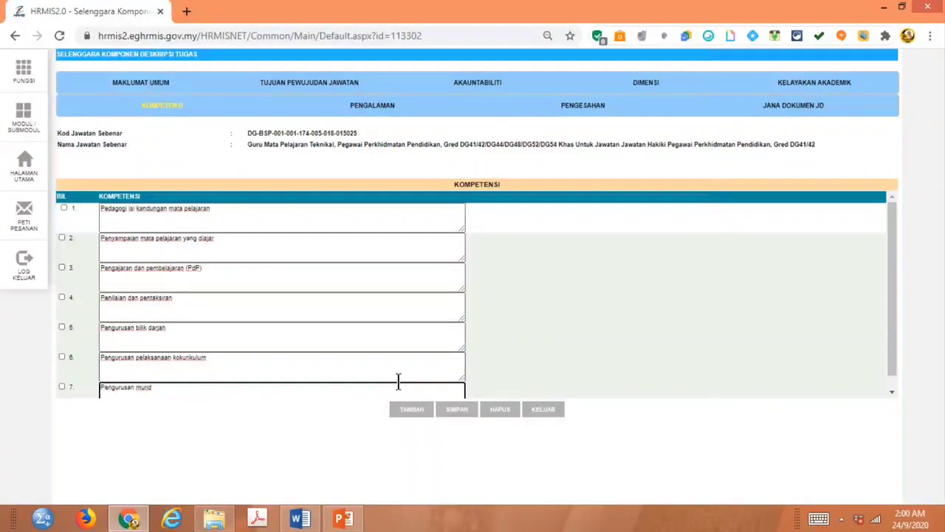
Step: Add an eighth competency row, then copy "Bimbingan dan pementoran" from the KOMPETENSI list in the Word document
left_click(893, 392)
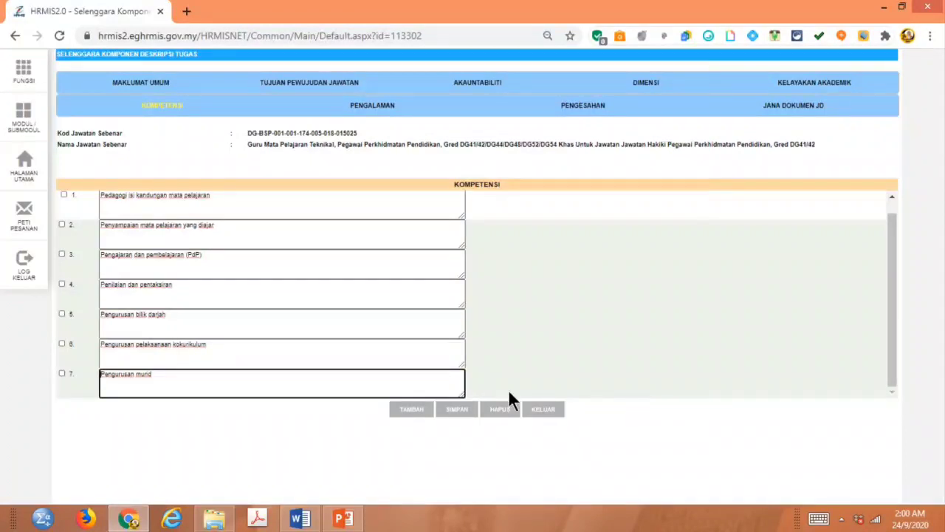
left_click(412, 411)
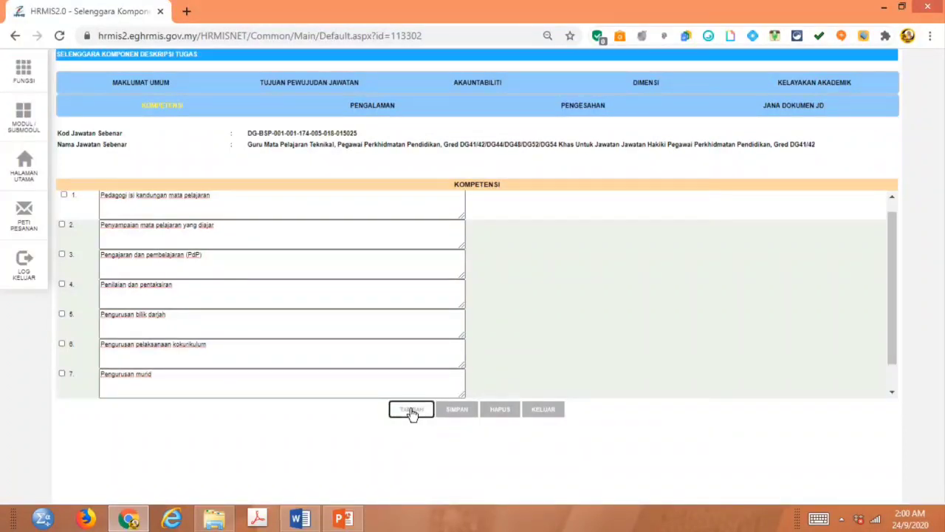
left_click(893, 392)
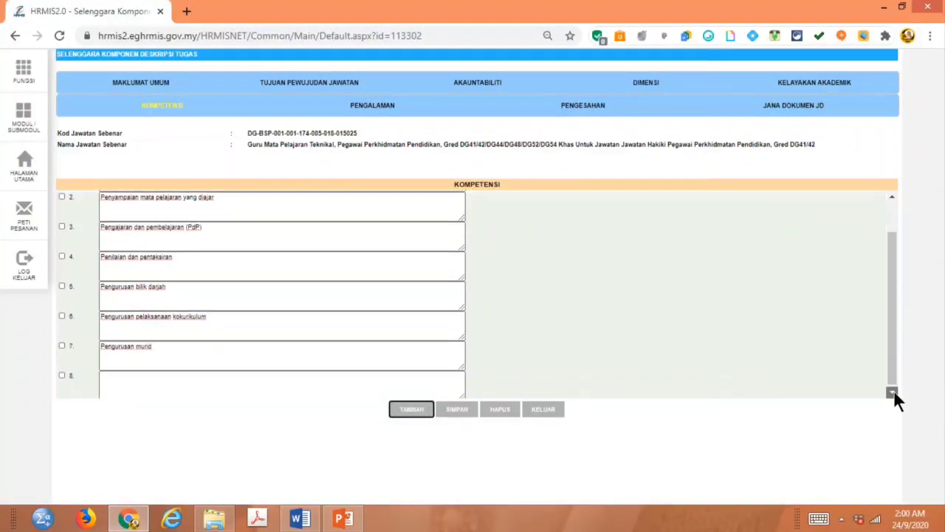
left_click(295, 517)
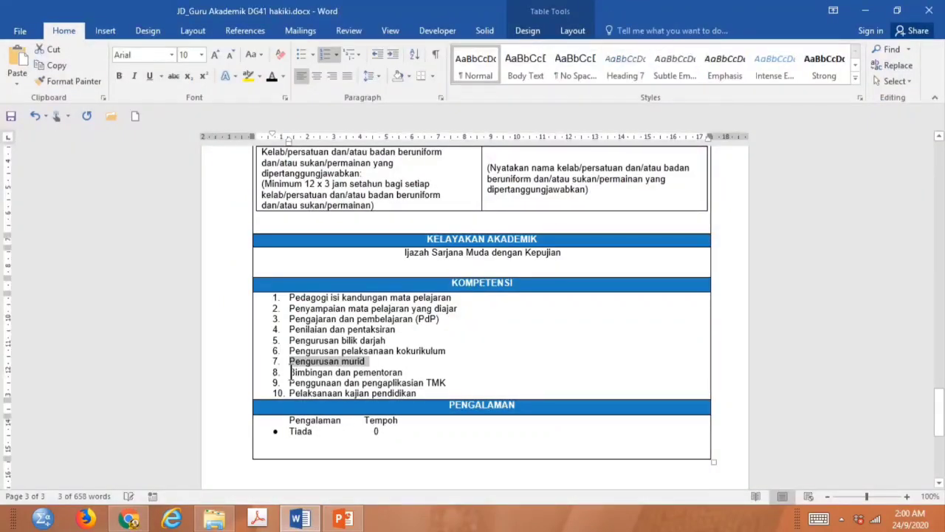
left_click_drag(291, 374, 410, 371)
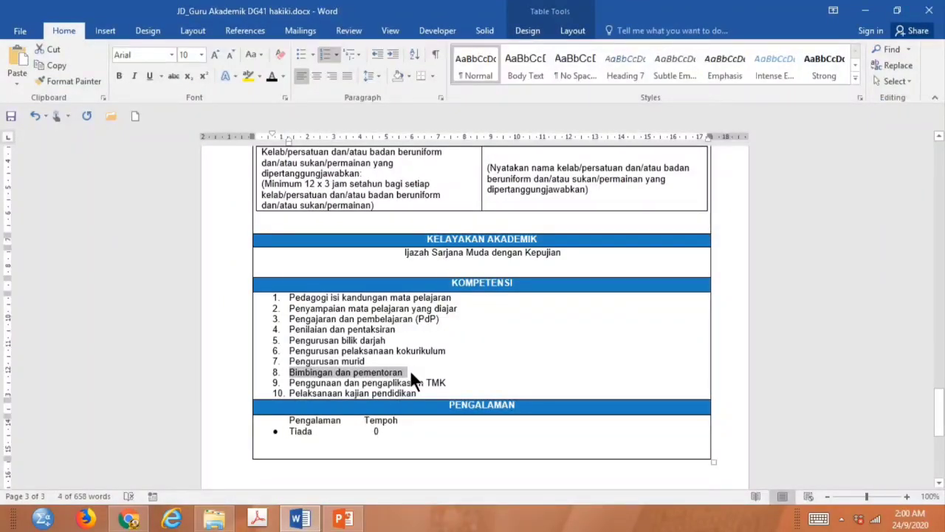
Step: Switch back to HRMIS in Chrome and paste "Bimbingan dan pementoran" into competency row 8 without its leading list number
left_click(132, 520)
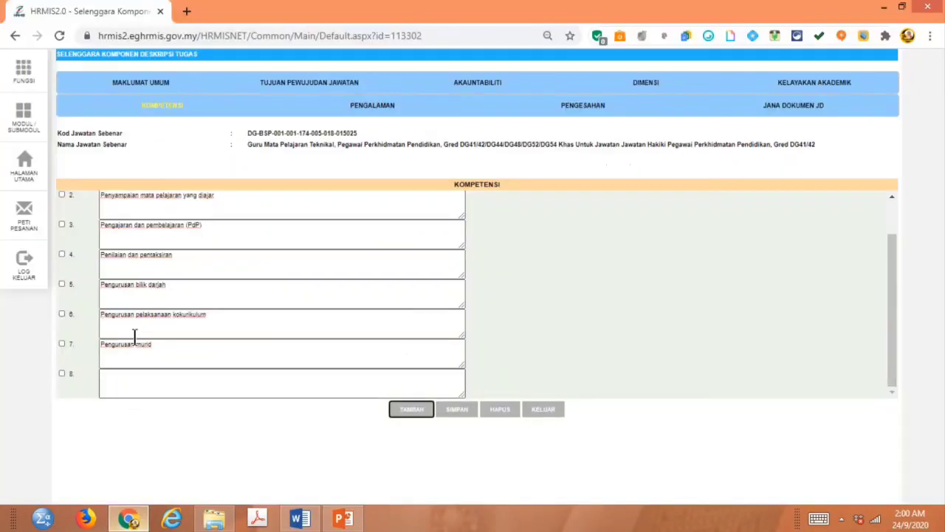
left_click(131, 378)
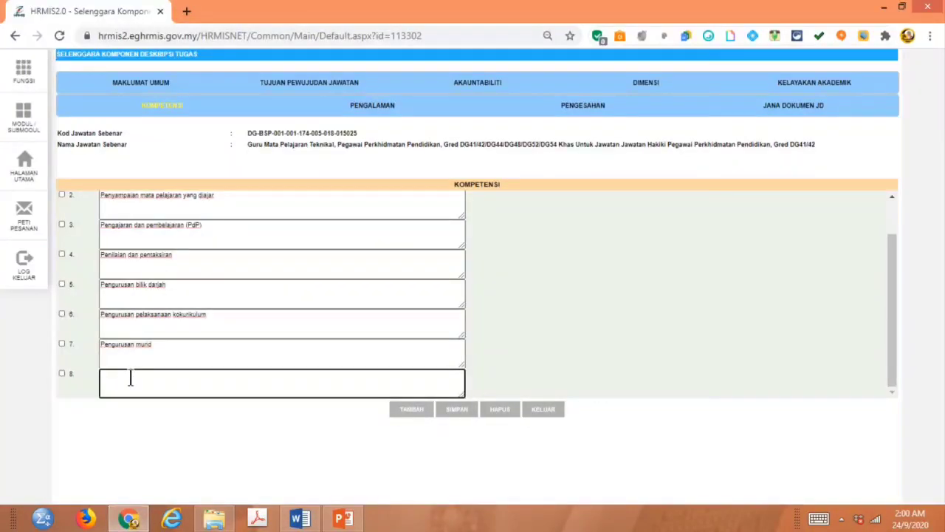
type("8.\tBimbingan dan pementoran")
left_click(115, 378)
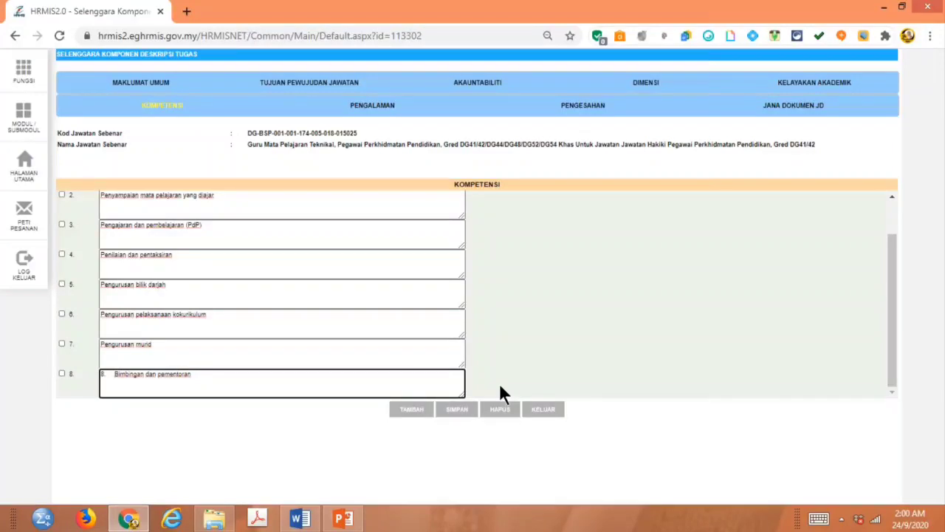
key("BackSpace")
key("BackSpace")
key("BackSpace")
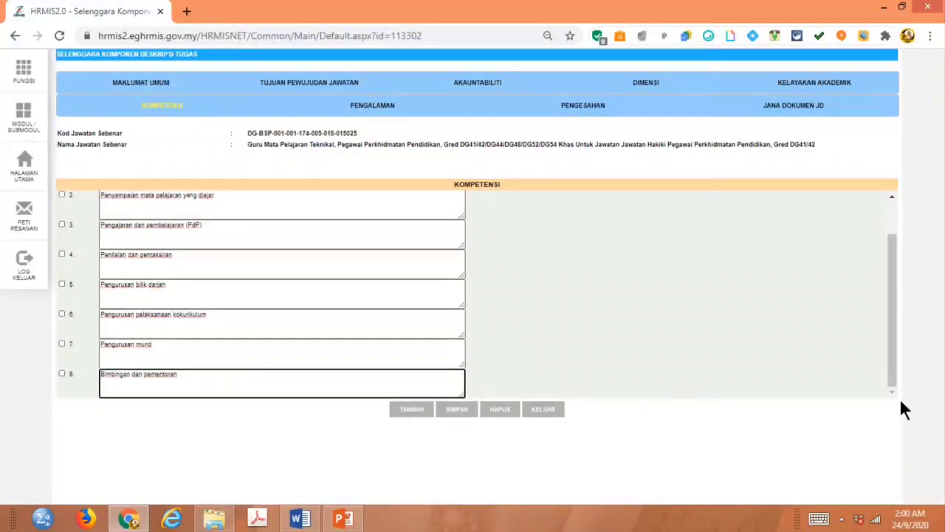
Step: Add a ninth competency row, then copy "Penggunaan dan pengaplikasian TMK" from the KOMPETENSI list in the Word document
left_click(412, 410)
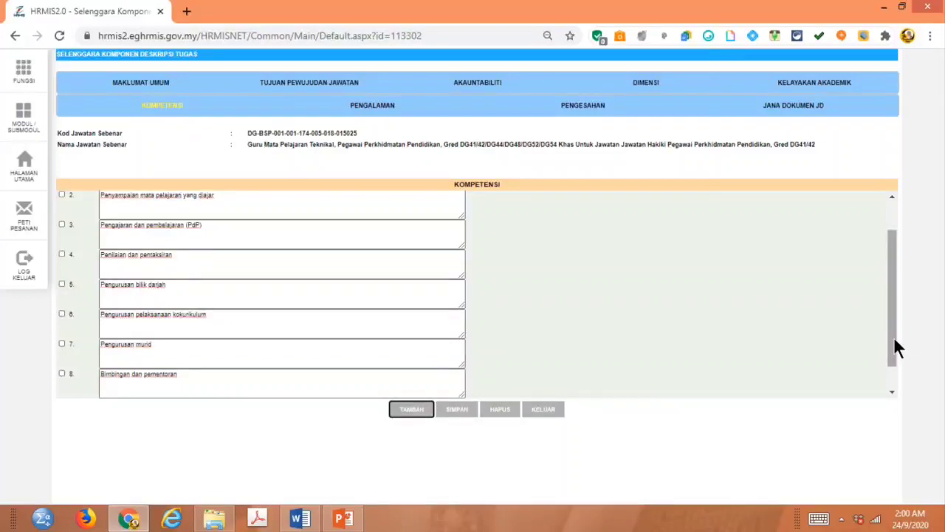
left_click_drag(894, 342, 897, 406)
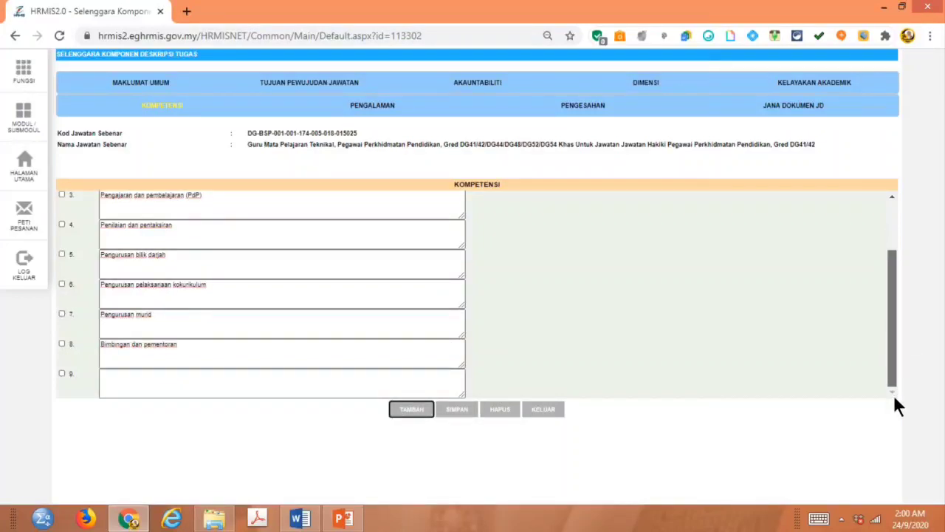
left_click(300, 518)
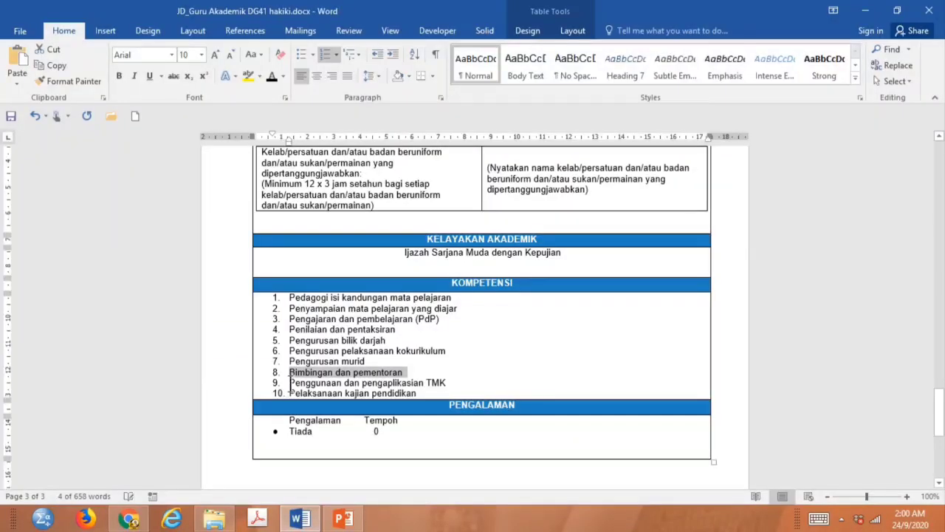
left_click_drag(290, 382, 459, 383)
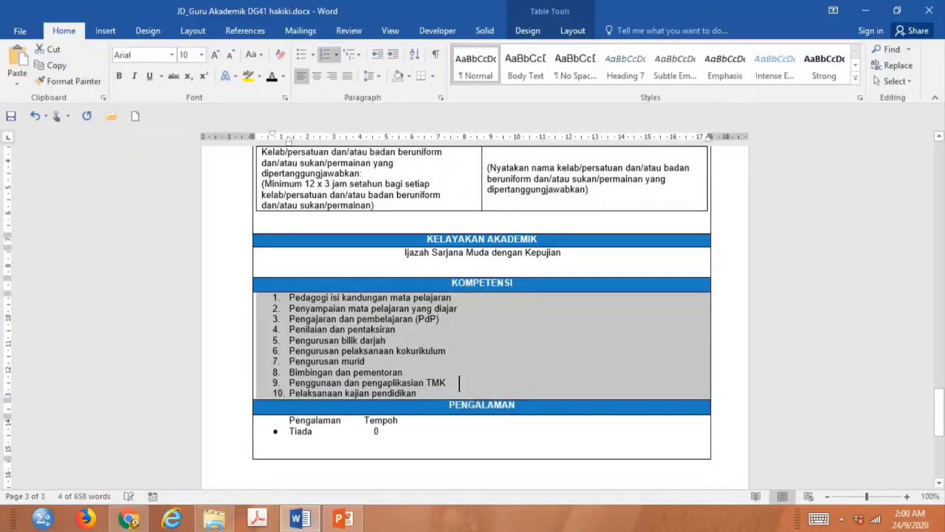
left_click(466, 374)
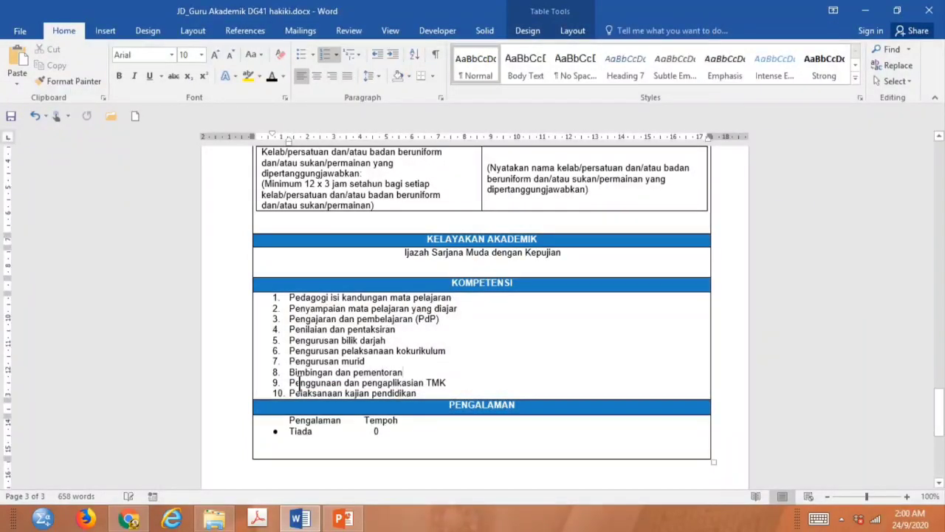
left_click_drag(310, 382, 453, 381)
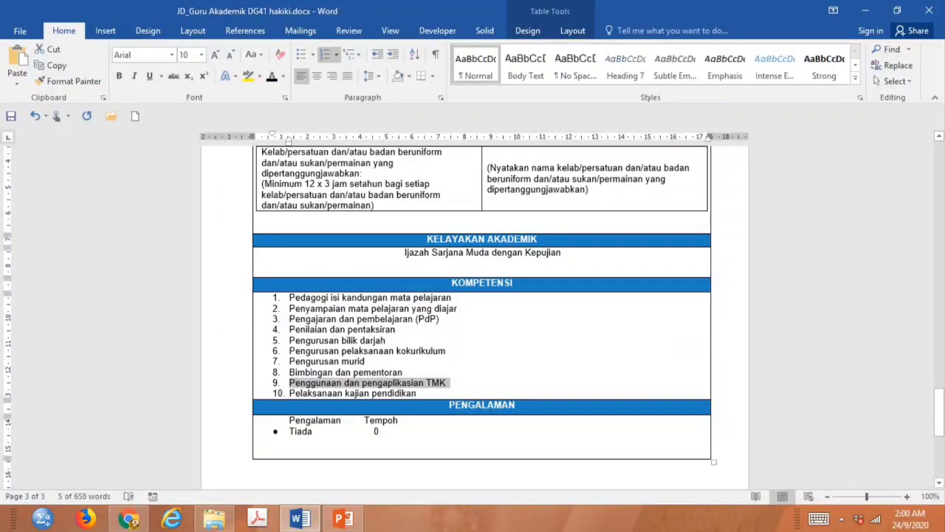
Step: Back in HRMIS in Chrome, paste "Penggunaan dan pengaplikasian TMK" into competency row 9 and delete its leading list number
left_click(128, 518)
left_click(114, 378)
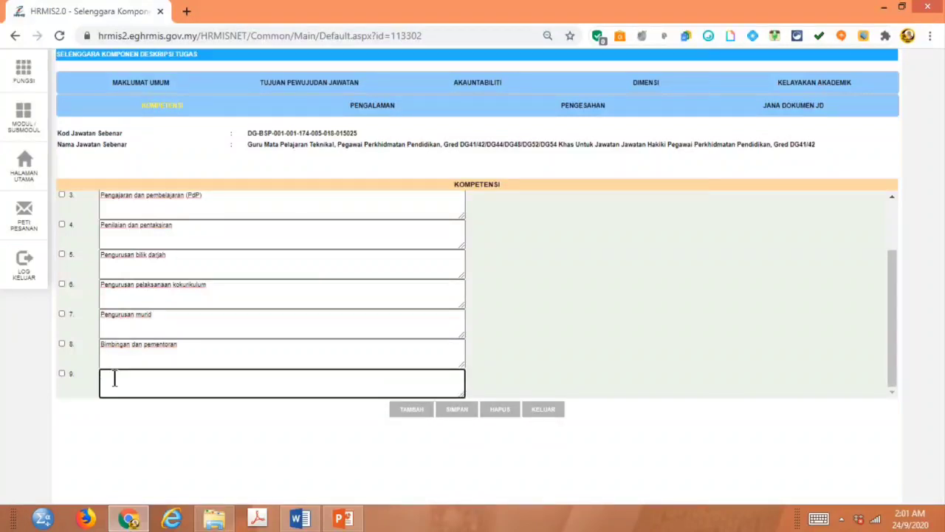
type("9.\tPenggunaan dan pengaplikasian TMK")
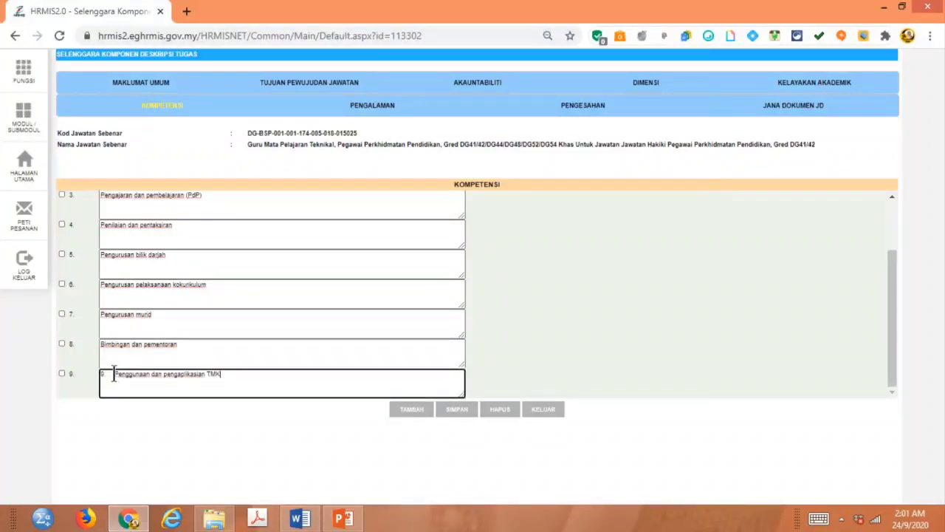
key("BackSpace")
key("BackSpace")
key("BackSpace")
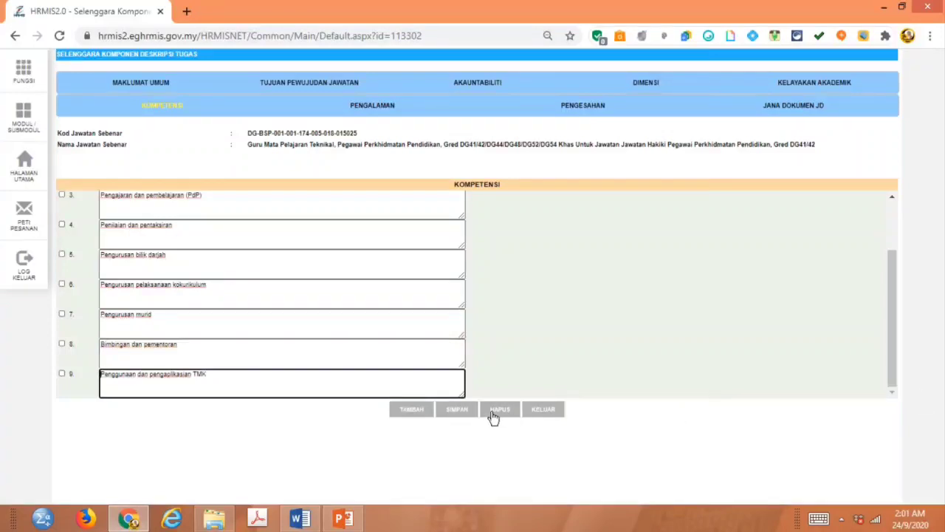
Step: Add a tenth competency row, then copy "Pelaksanaan kajian pendidikan" from the KOMPETENSI list in the Word document
left_click(413, 410)
left_click_drag(893, 316, 895, 393)
left_click(272, 384)
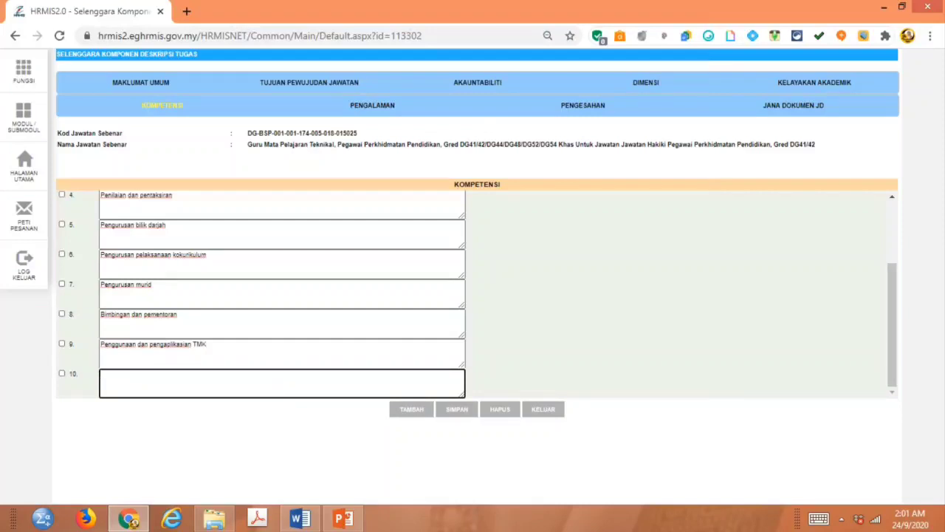
left_click(298, 520)
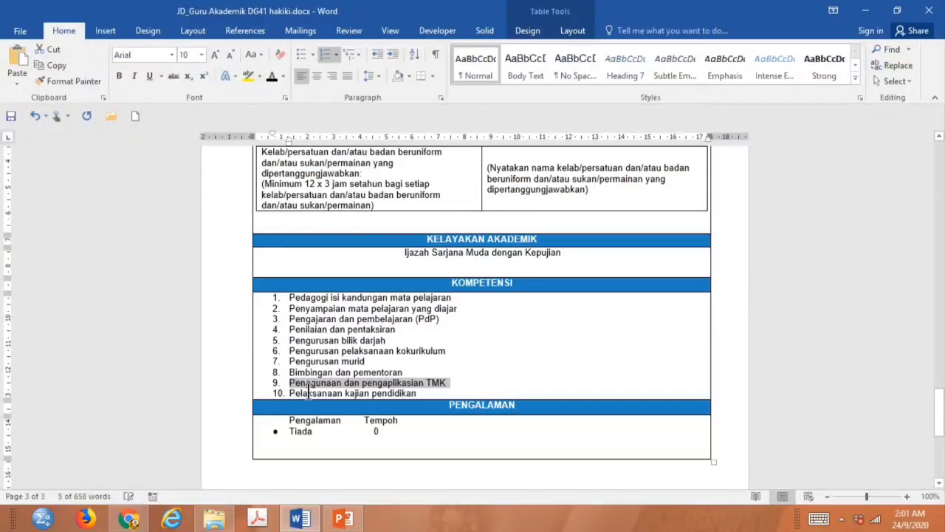
left_click_drag(290, 393, 414, 393)
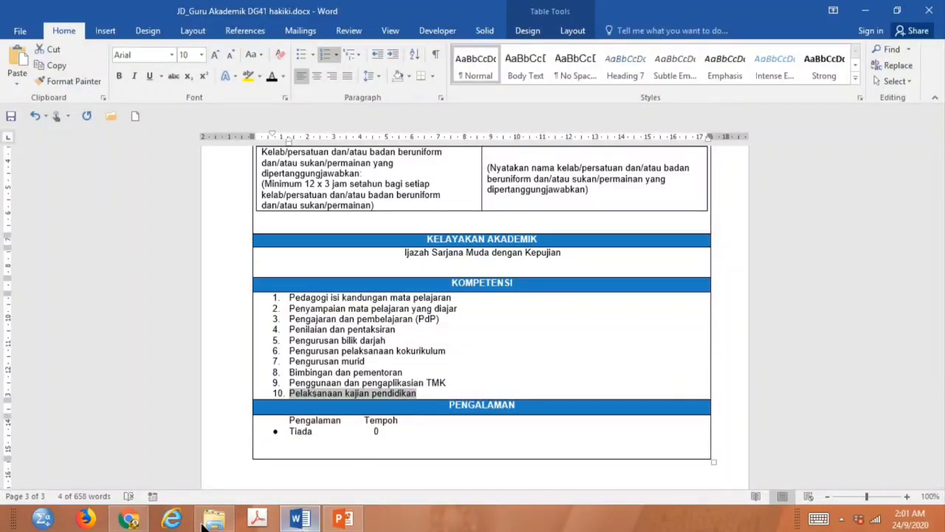
Step: Return to HRMIS in Chrome and paste "Pelaksanaan kajian pendidikan" into competency row 10, removing its leading list number
left_click(129, 519)
left_click(134, 376)
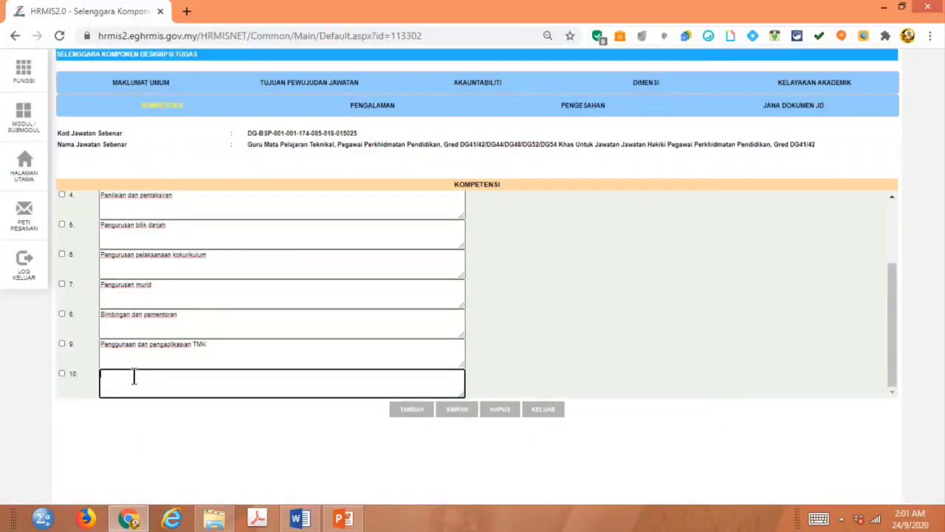
type("10.\tPelaksanaan kajian pendidikan")
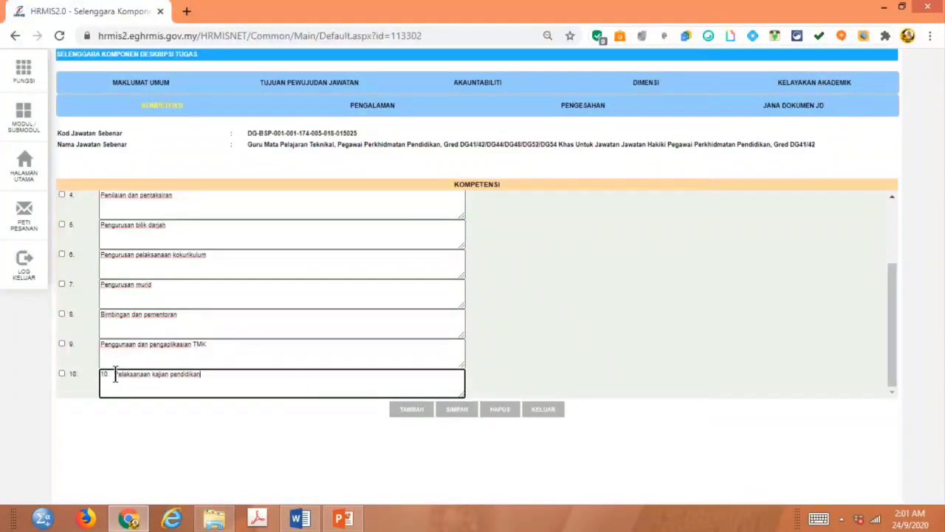
key("BackSpace")
key("BackSpace")
key("BackSpace")
key("BackSpace")
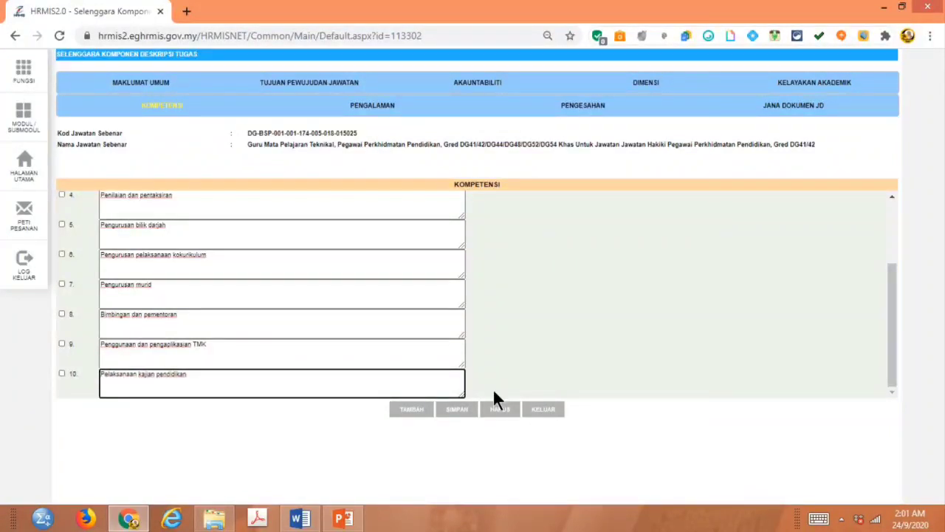
Step: Review the competency list from its first row, then save all ten competencies and confirm the save
scroll(604, 317, "up", 3)
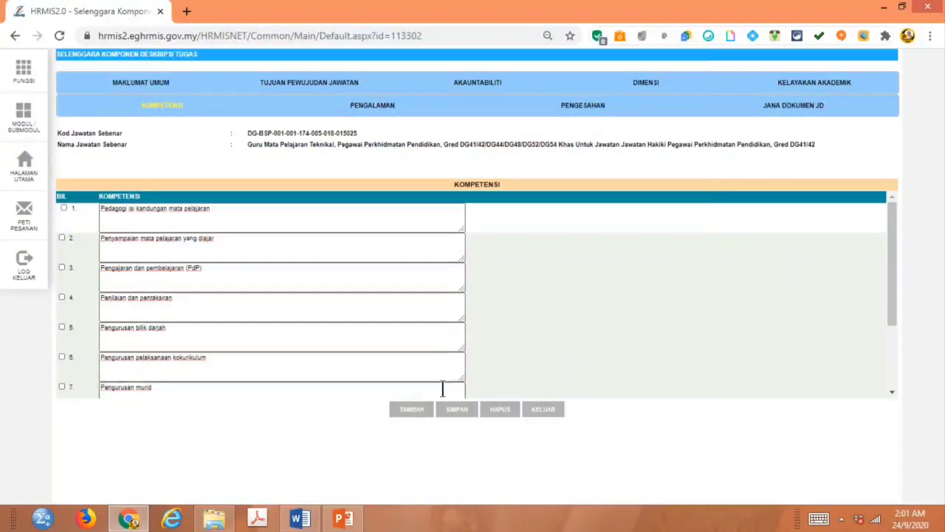
left_click(455, 414)
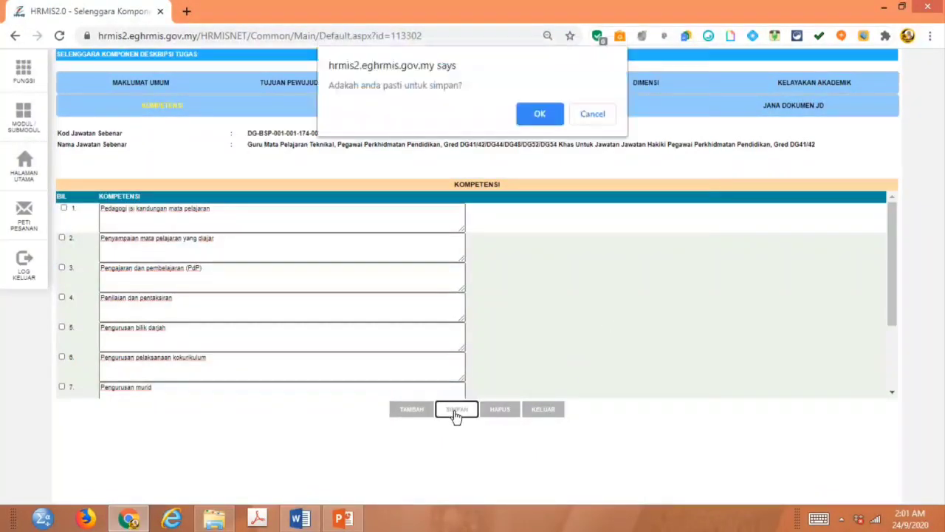
left_click(540, 114)
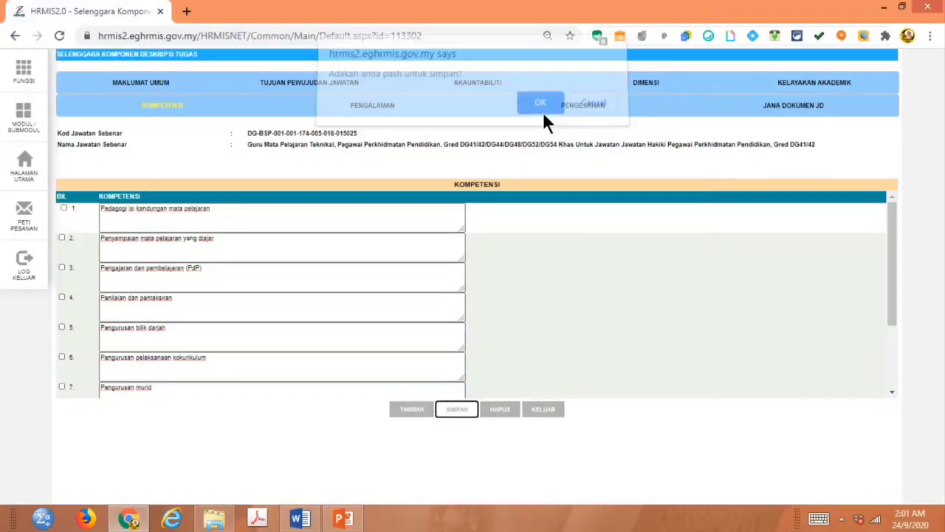
key("Return")
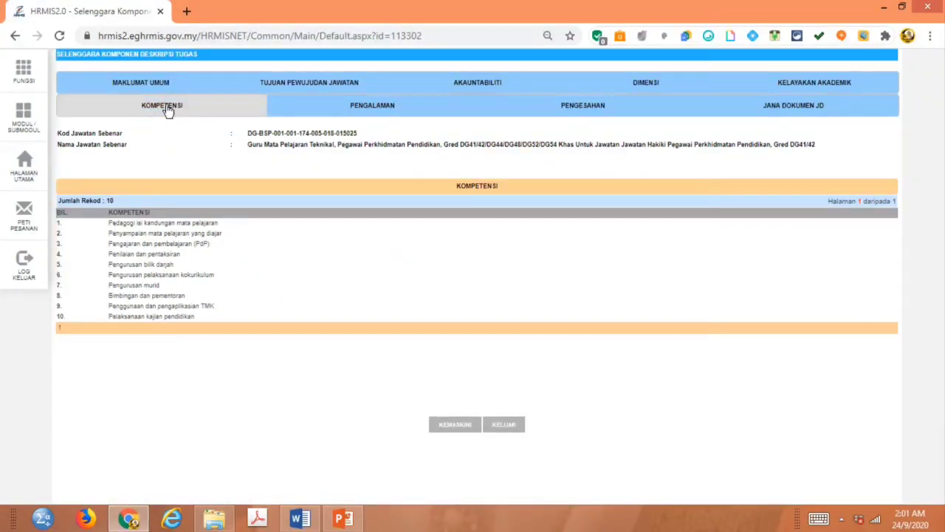
Step: Open the PENGALAMAN section in HRMIS, then switch to the Word document and read its PENGALAMAN entry
left_click(381, 107)
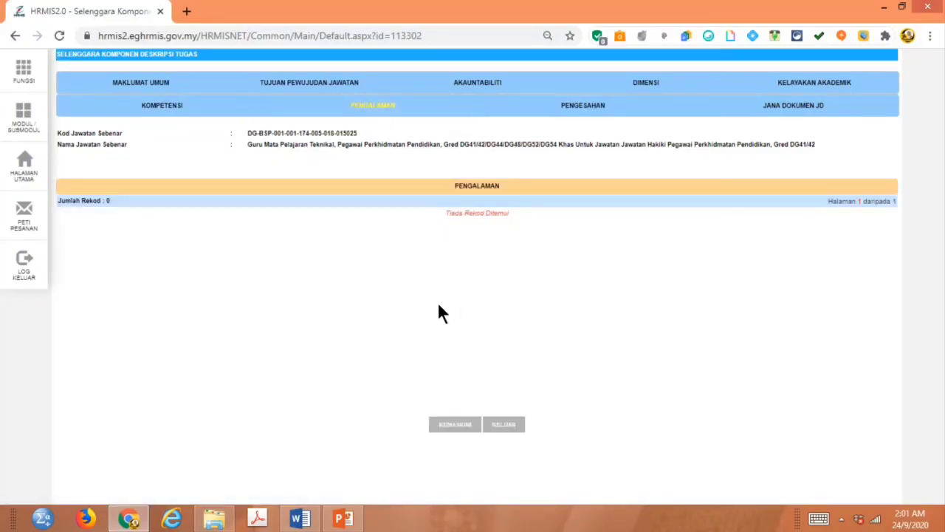
left_click(300, 518)
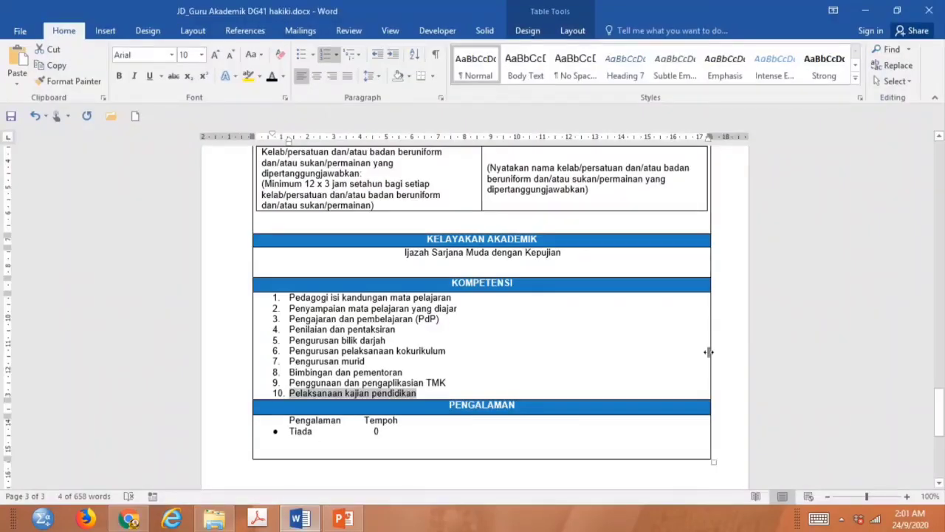
scroll(698, 365, "down", 1)
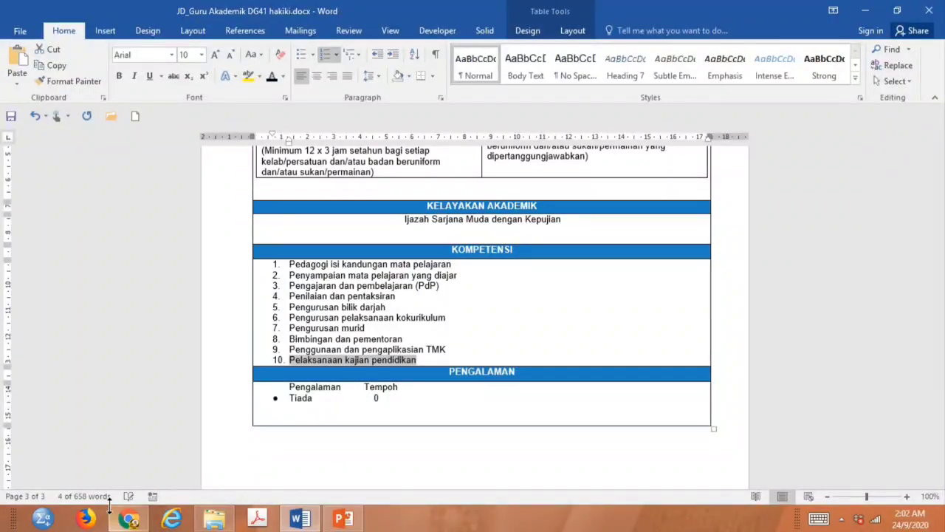
Step: Back in HRMIS in Chrome, edit the PENGALAMAN section, entering "TIADA" as the experience and 0 years as its duration
left_click(127, 519)
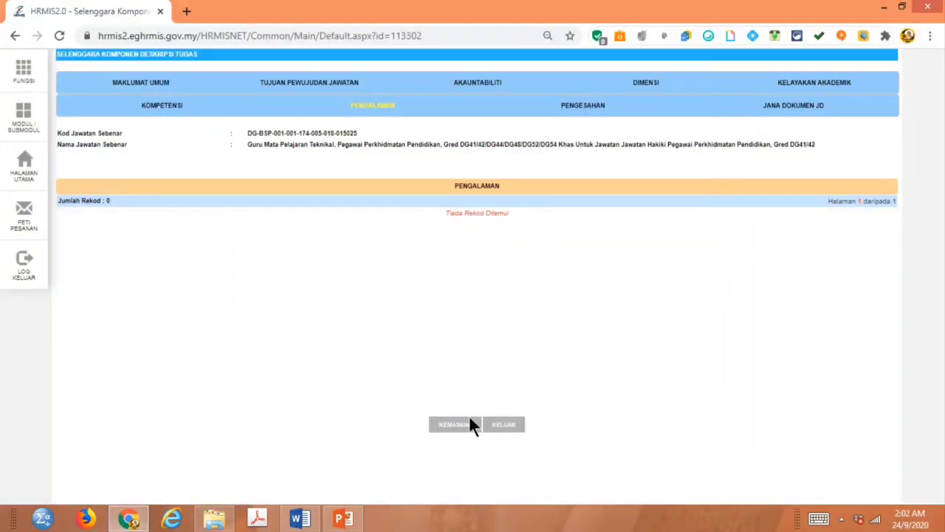
left_click(455, 426)
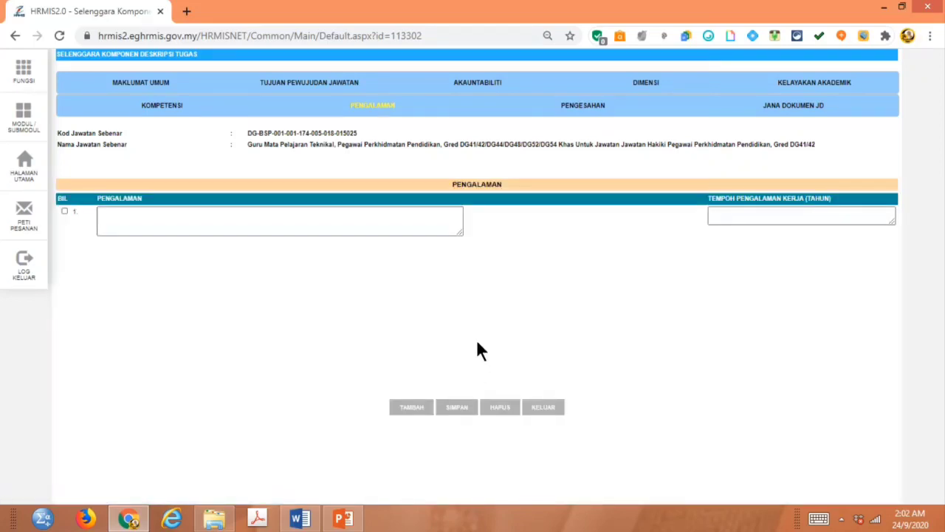
left_click(157, 213)
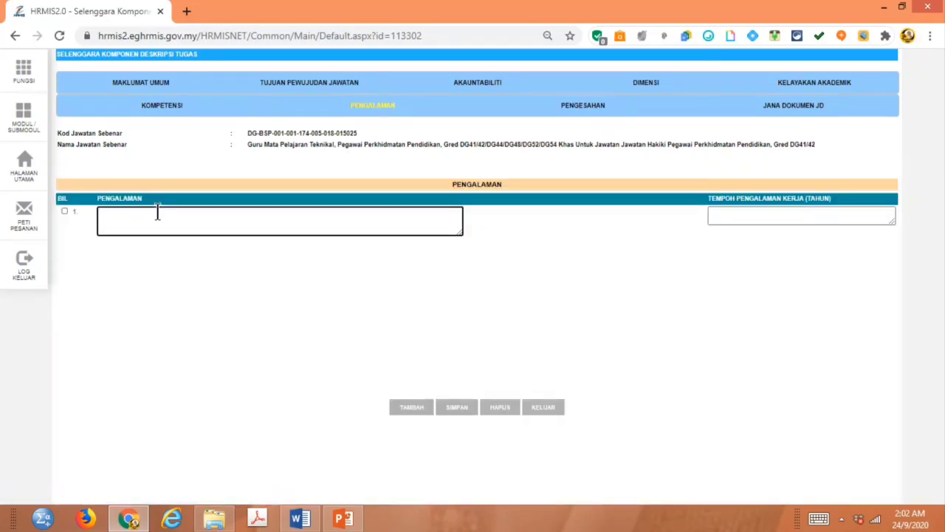
type("TIADA")
left_click(715, 215)
type("0")
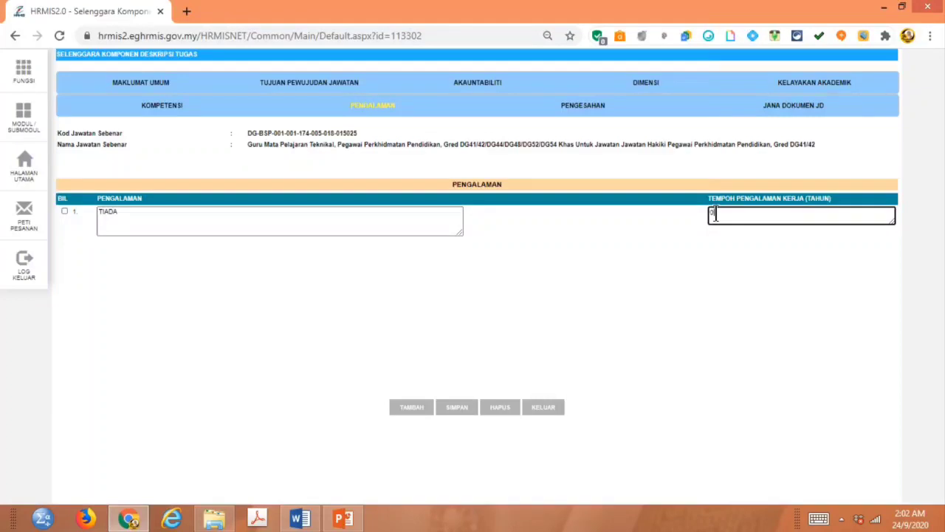
Step: Check the PENGALAMAN entry in the Word document, then return to HRMIS in Chrome and save the experience record, confirming the save
left_click(300, 517)
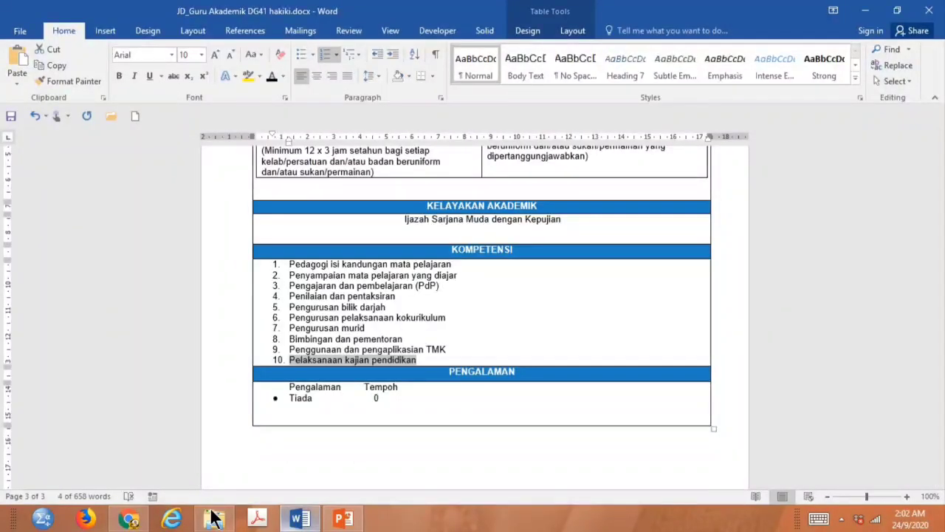
left_click(129, 520)
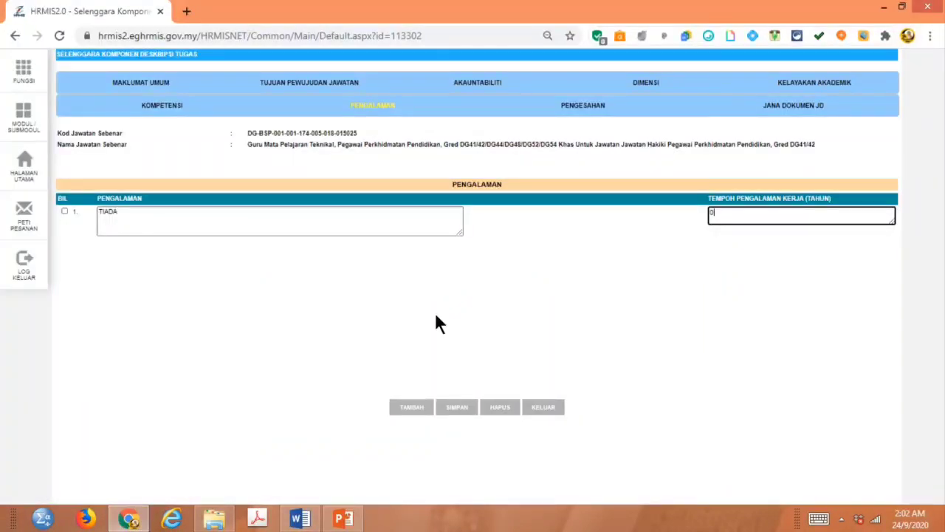
left_click(458, 411)
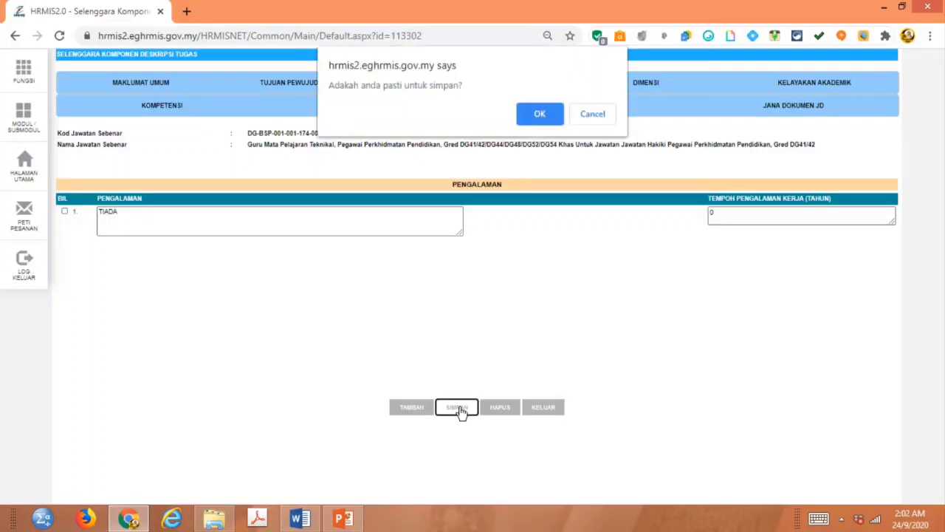
left_click(537, 116)
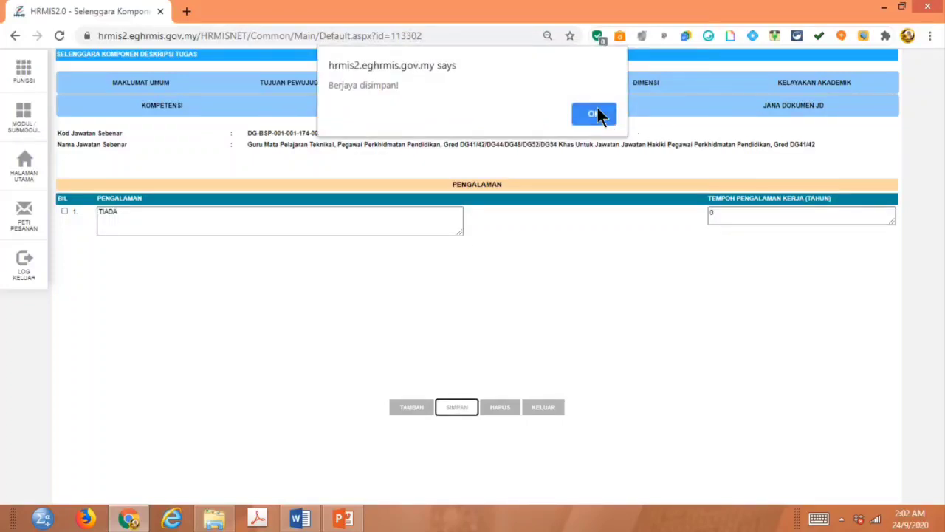
left_click(597, 113)
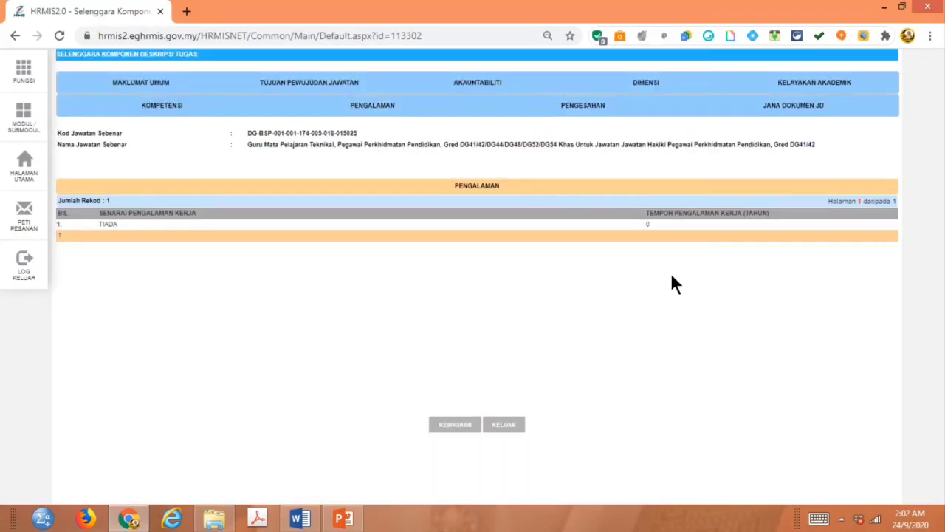
Step: Open the PENGESAHAN section of the job description
left_click(581, 109)
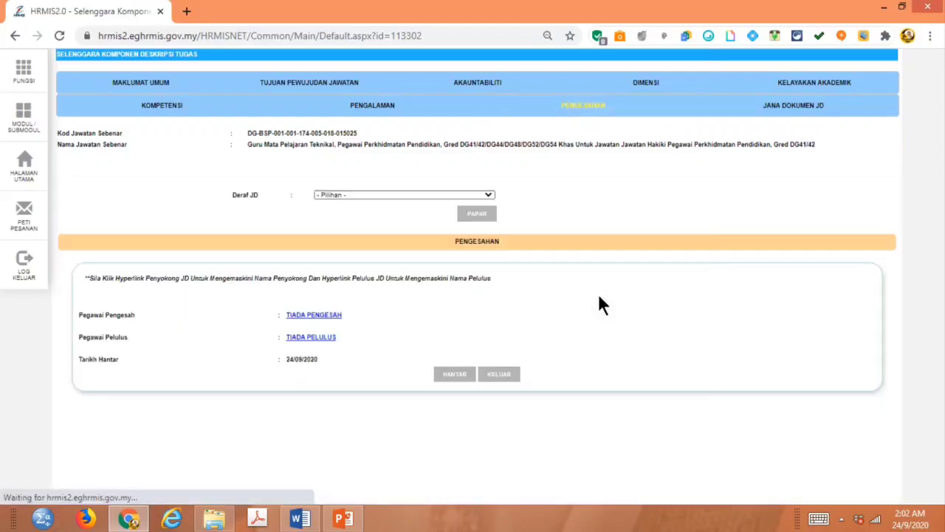